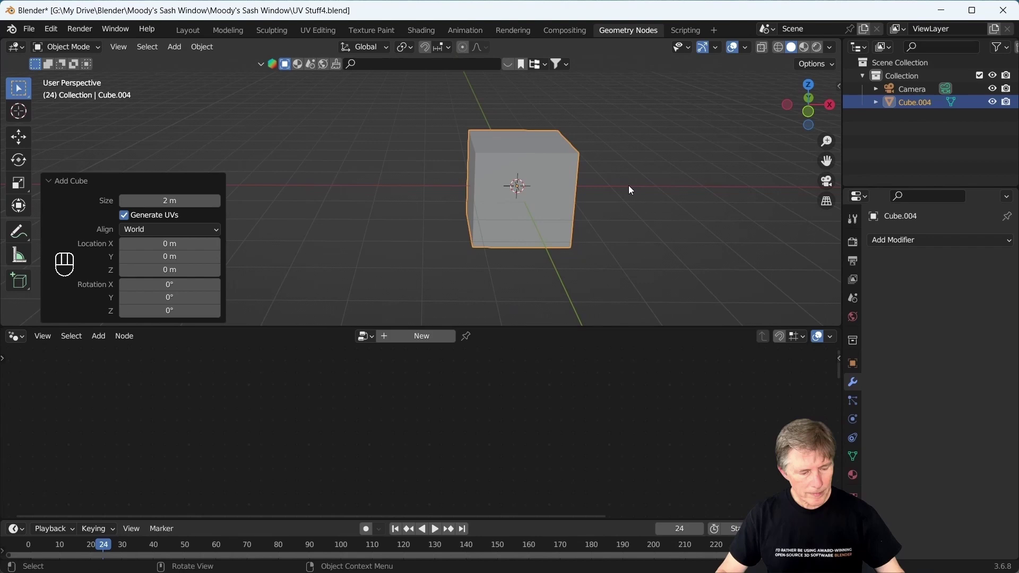
In Edit Mode, cut three centred edge loops around the cube, including a horizontal and a vertical one.
{"action": "key", "text": "Tab"}
{"action": "middle_click_drag", "start_coordinate": [554, 178], "coordinate": [476, 157]}
{"action": "key", "text": "ctrl+r"}
{"action": "left_click", "coordinate": [542, 153]}
{"action": "right_click", "coordinate": [542, 154]}
{"action": "key", "text": "ctrl+r"}
{"action": "left_click", "coordinate": [498, 178]}
{"action": "right_click", "coordinate": [498, 178]}
{"action": "key", "text": "ctrl+r"}
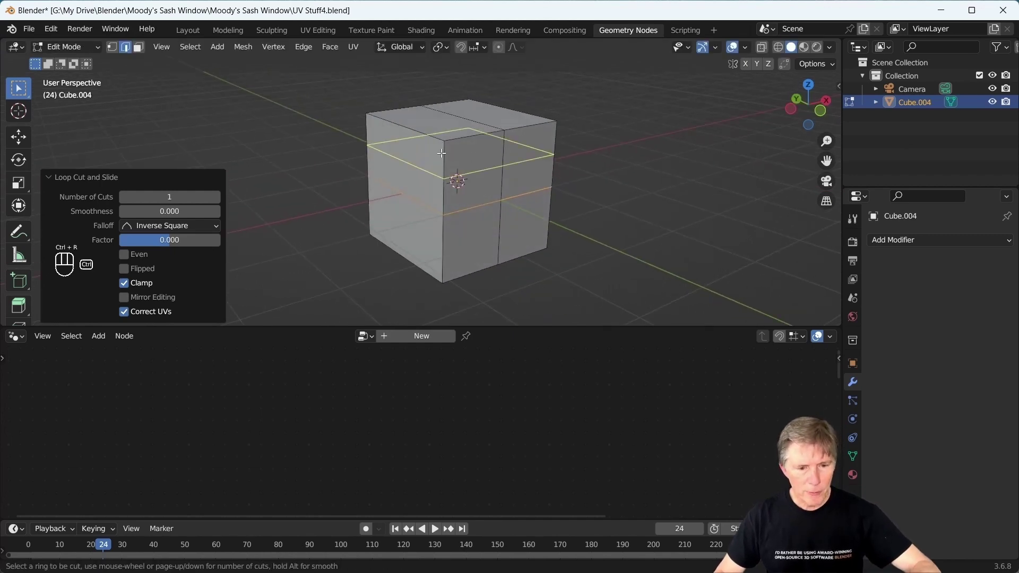
{"action": "left_click", "coordinate": [414, 185]}
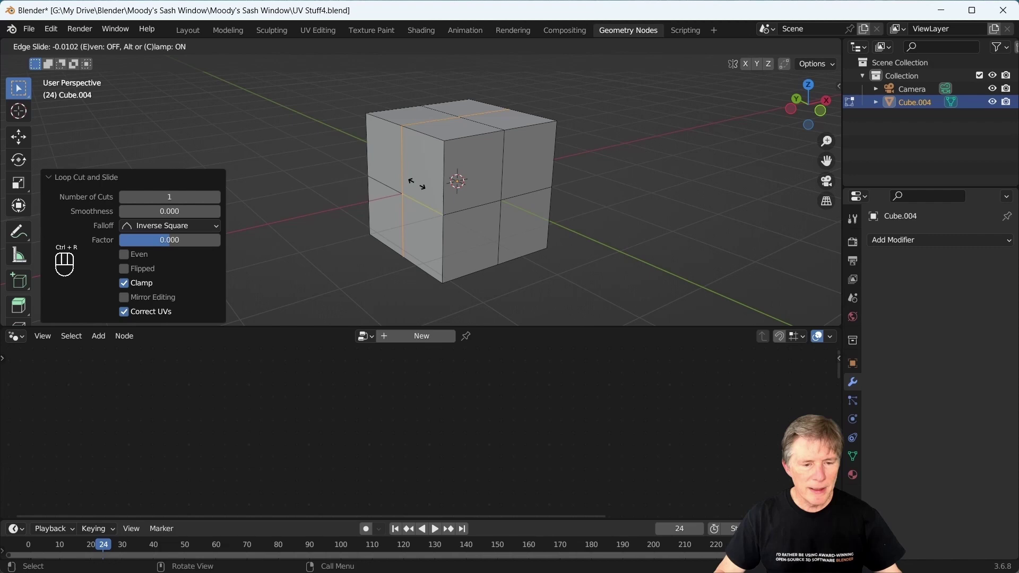
{"action": "right_click", "coordinate": [416, 184]}
Select the middle vertical and horizontal loops and bevel them to 0.794 m width with 1 segment.
{"action": "middle_click_drag", "start_coordinate": [440, 170], "coordinate": [510, 158]}
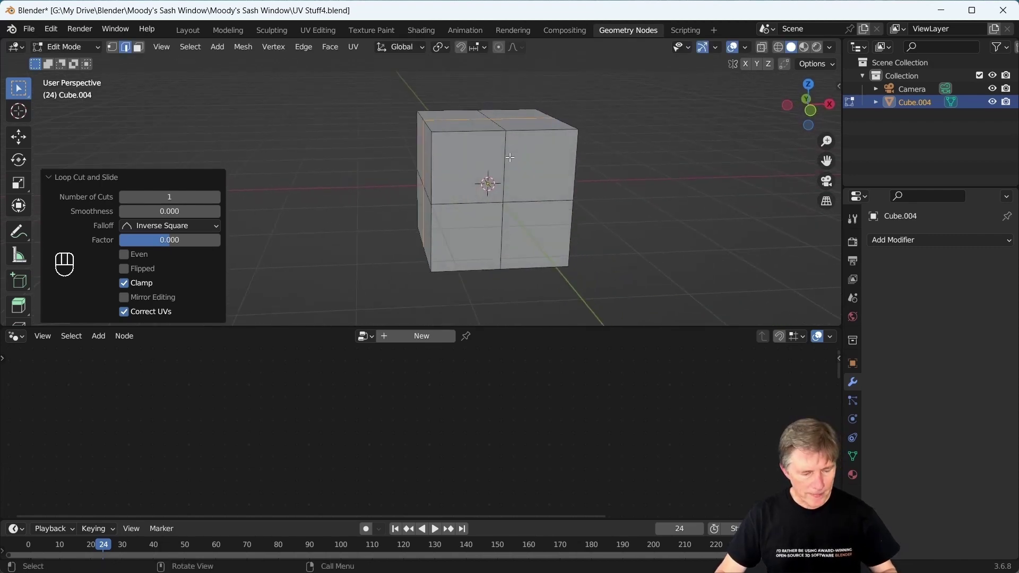
{"action": "left_click", "coordinate": [504, 162], "text": "alt+shift"}
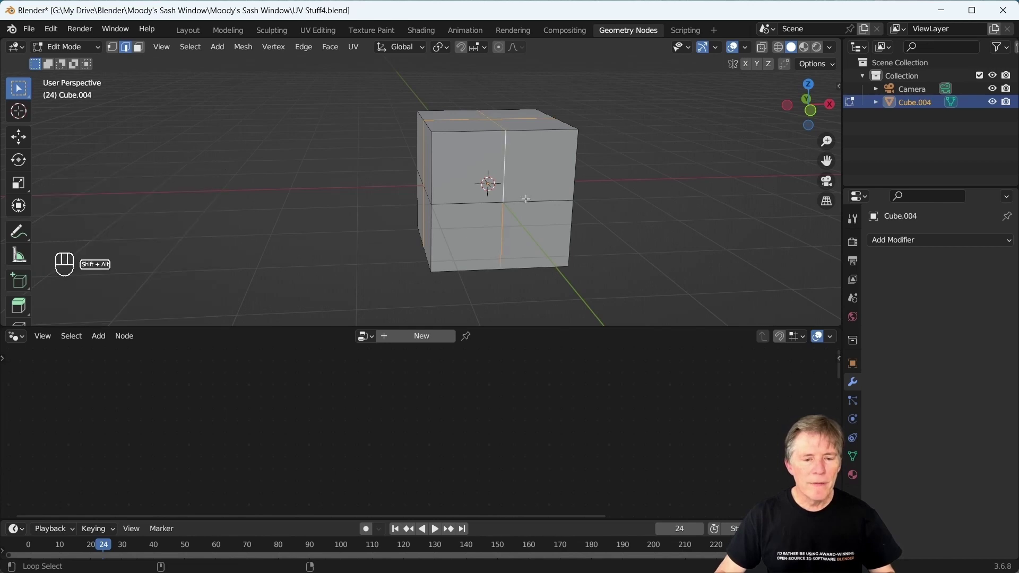
{"action": "left_click", "coordinate": [525, 203], "text": "alt+shift"}
{"action": "middle_click_drag", "start_coordinate": [660, 191], "coordinate": [643, 204]}
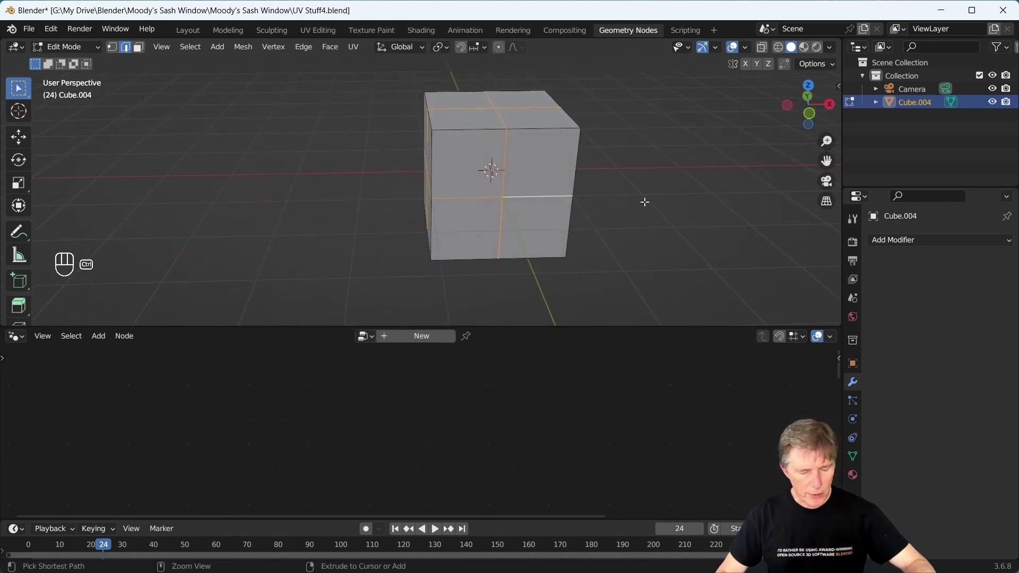
{"action": "key", "text": "ctrl+b"}
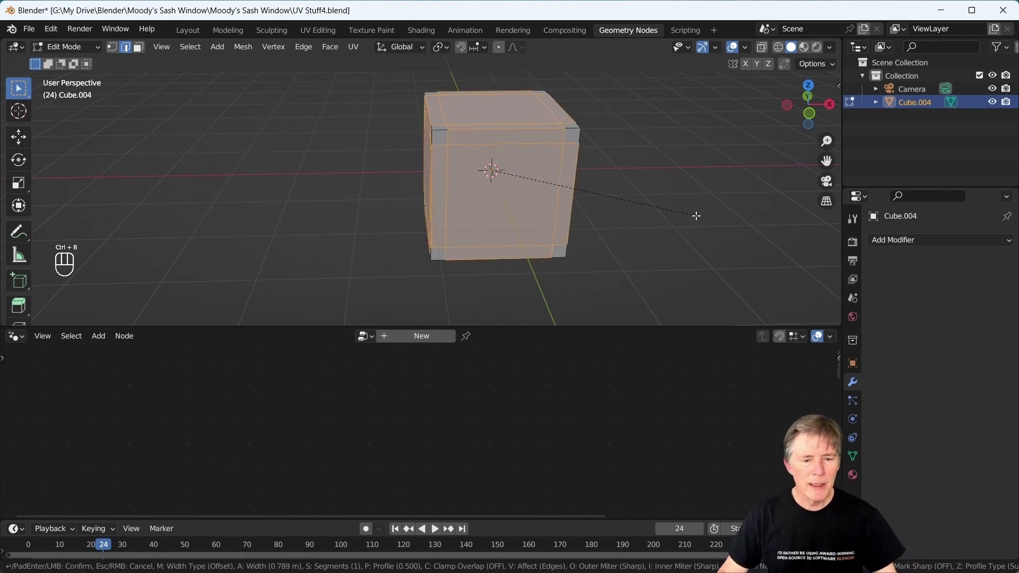
{"action": "left_click", "coordinate": [696, 218]}
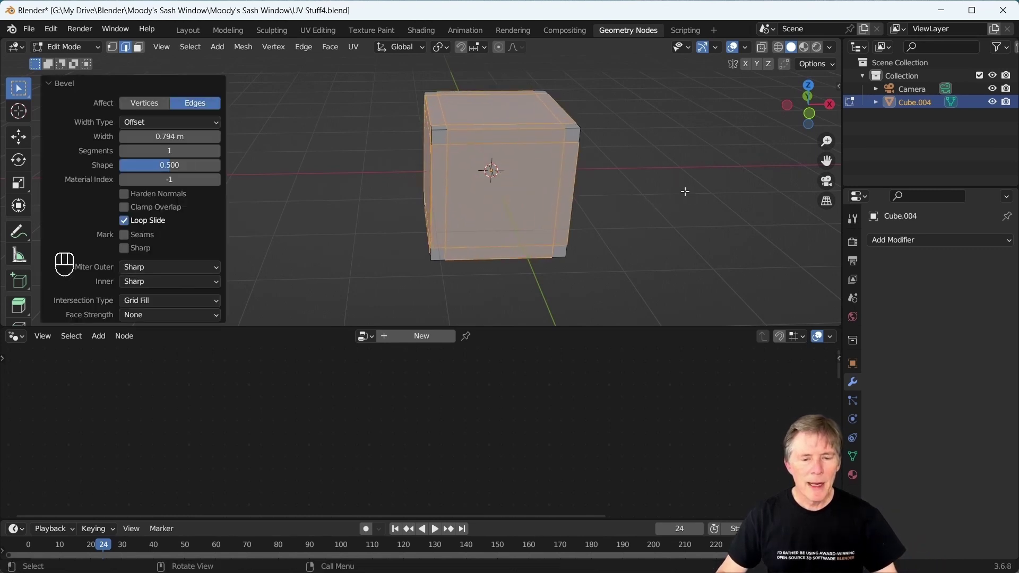
{"action": "middle_click_drag", "start_coordinate": [685, 191], "coordinate": [689, 165], "text": "shift"}
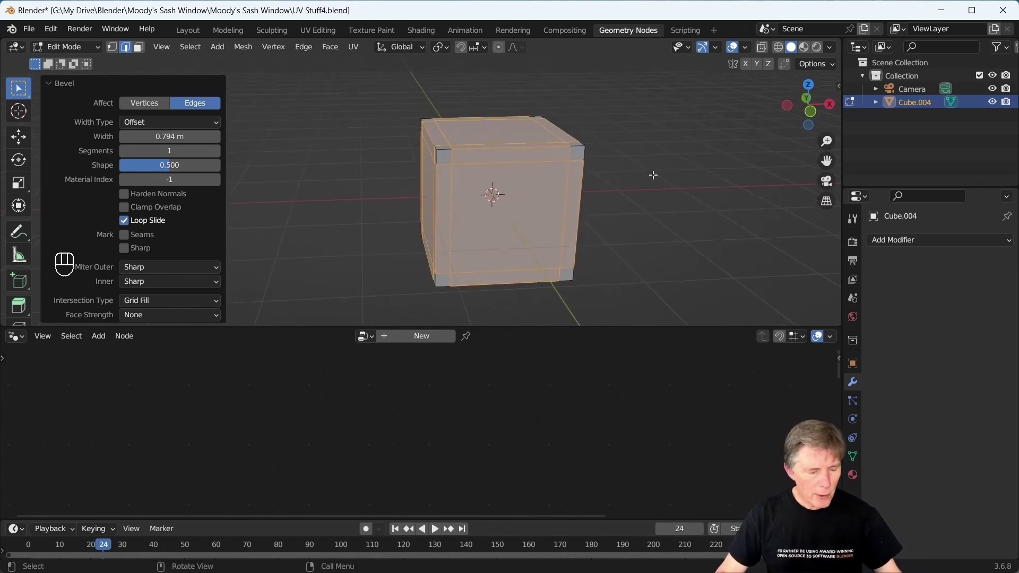
Back in Object Mode, add a Bevel modifier to the cube with 2 segments.
{"action": "key", "text": "Tab"}
{"action": "key", "text": "d"}
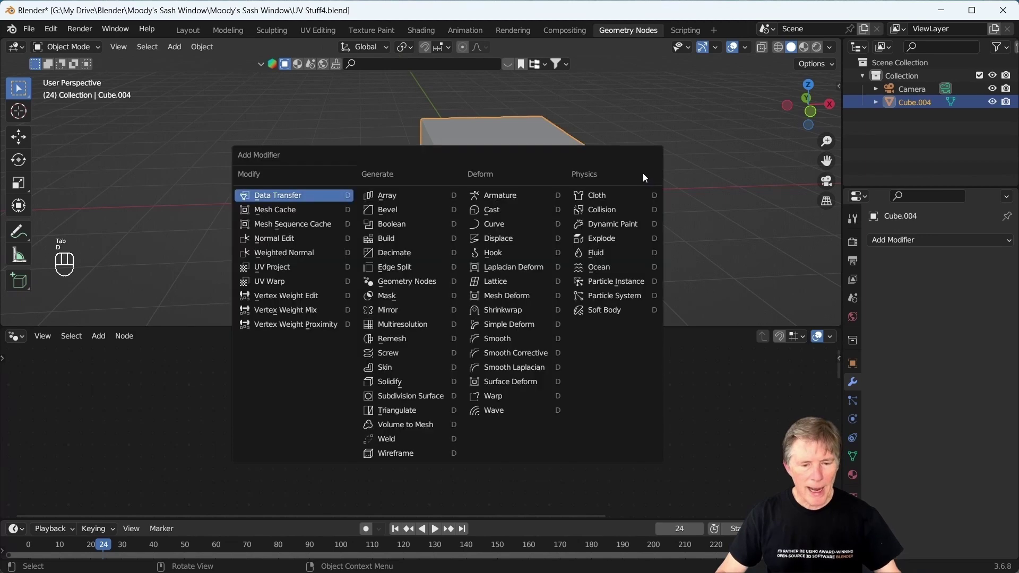
{"action": "left_click", "coordinate": [403, 213]}
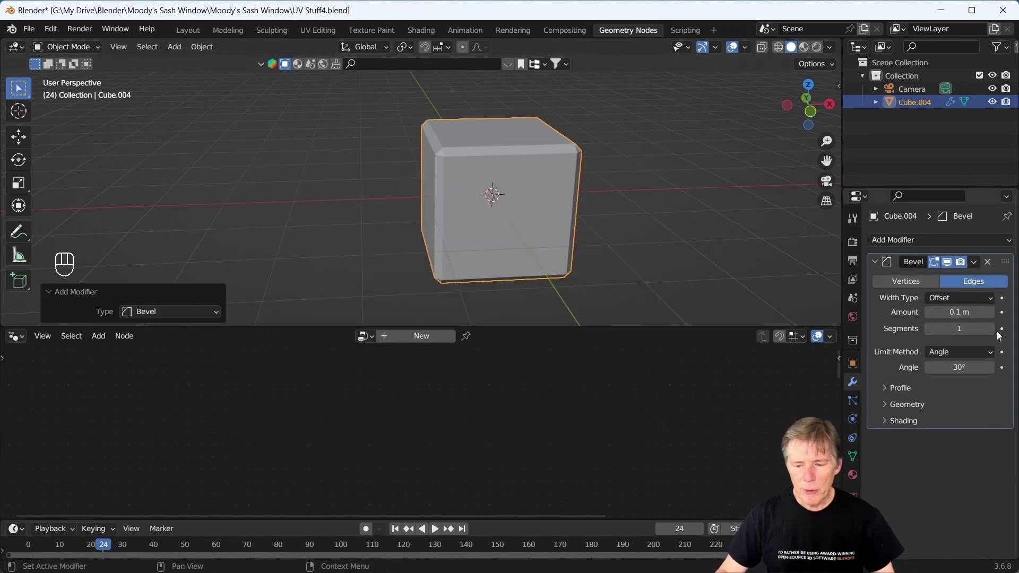
{"action": "scroll", "coordinate": [422, 165], "scroll_direction": "up", "scroll_amount": 5}
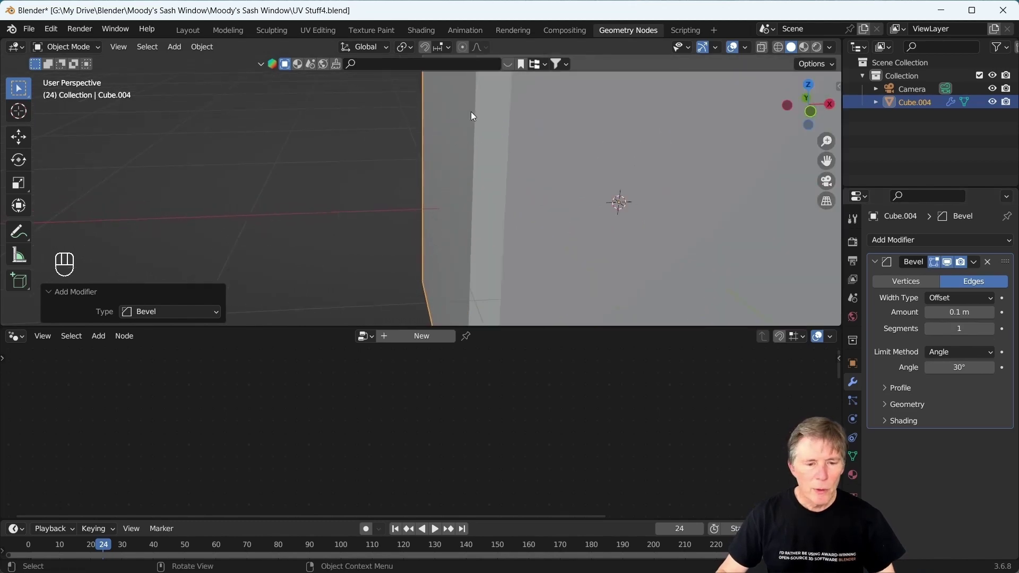
{"action": "middle_click_drag", "start_coordinate": [502, 127], "coordinate": [458, 231], "text": "shift"}
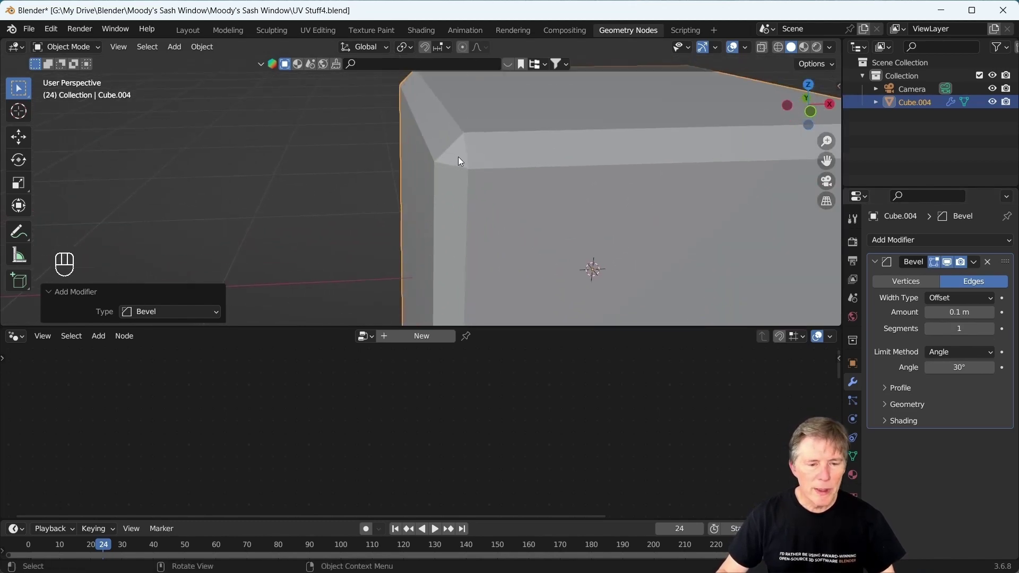
{"action": "left_click", "coordinate": [991, 329]}
{"action": "scroll", "coordinate": [625, 149], "scroll_direction": "down", "scroll_amount": 4}
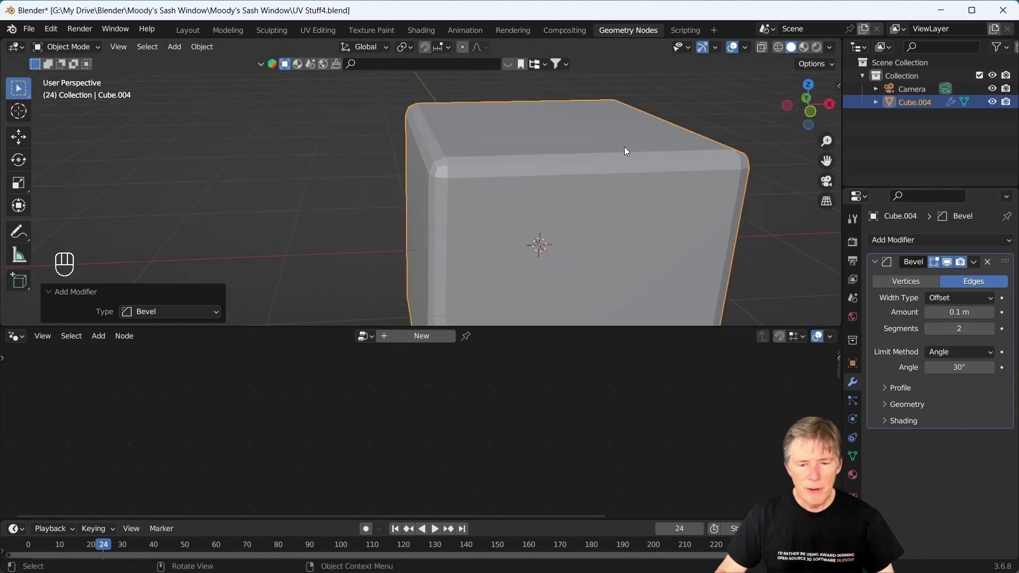
{"action": "mouse_move", "coordinate": [625, 147]}
{"action": "middle_mouse_down", "text": "shift"}
{"action": "mouse_move", "coordinate": [601, 163]}
{"action": "mouse_move", "coordinate": [613, 160]}
{"action": "middle_mouse_up", "text": "shift"}
Switch the bevel Width Type to Percent and set the profile Shape to 1.00.
{"action": "left_click", "coordinate": [978, 299]}
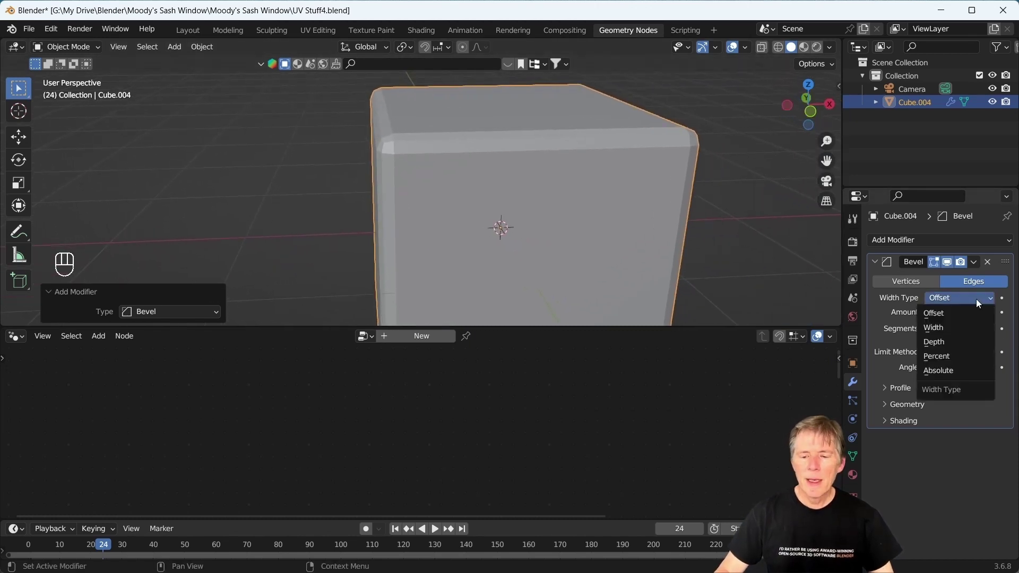
{"action": "left_click", "coordinate": [958, 356]}
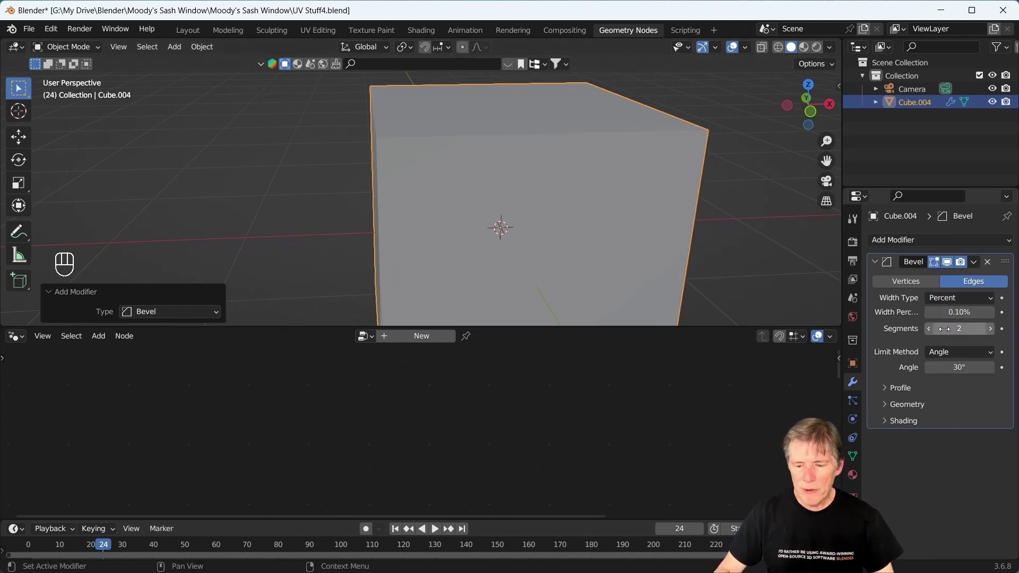
{"action": "left_click", "coordinate": [897, 388]}
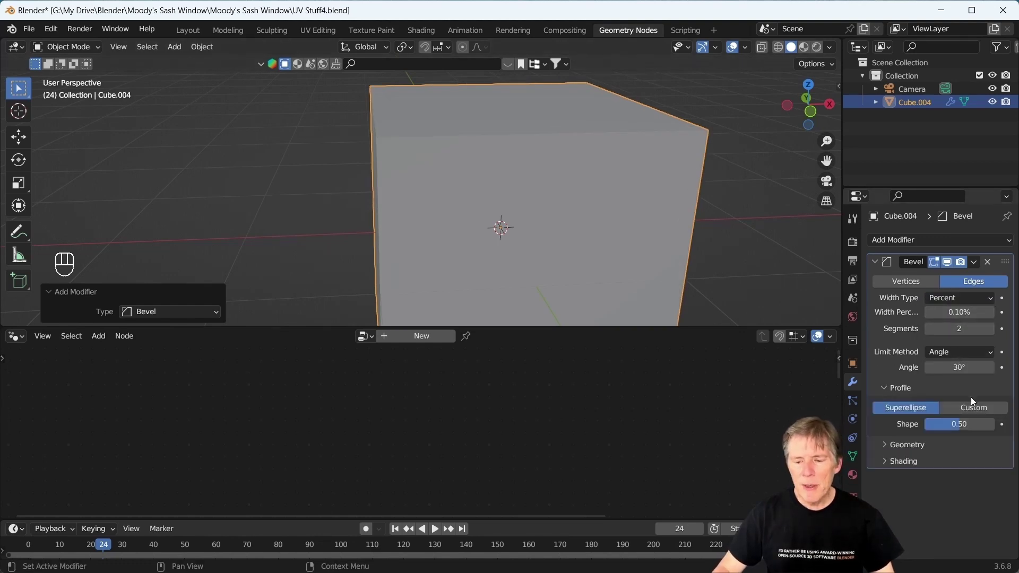
{"action": "left_click_drag", "start_coordinate": [943, 427], "coordinate": [987, 427]}
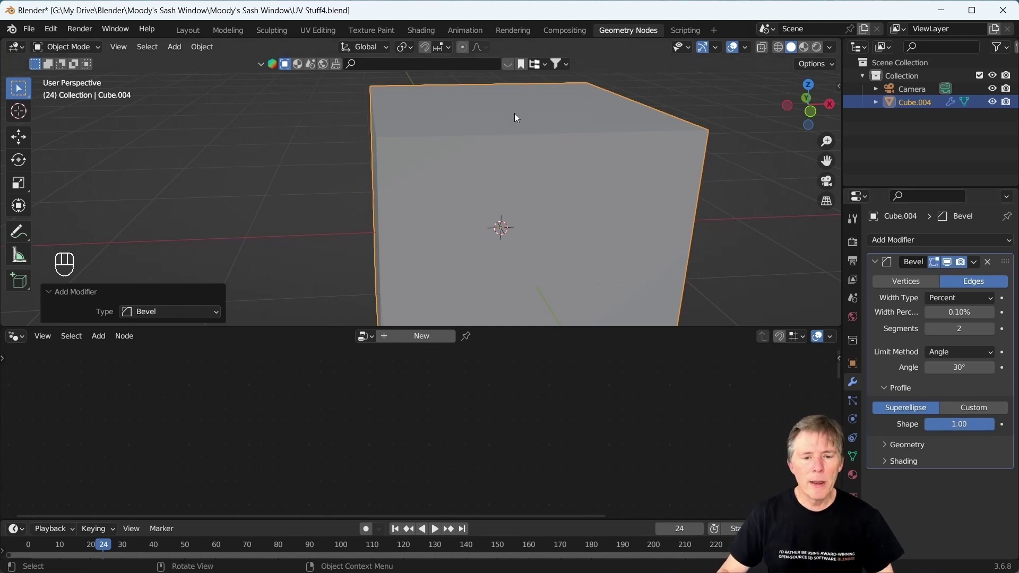
{"action": "scroll", "coordinate": [508, 107], "scroll_direction": "down", "scroll_amount": 2}
{"action": "middle_click_drag", "start_coordinate": [506, 159], "coordinate": [485, 138]}
{"action": "scroll", "coordinate": [502, 137], "scroll_direction": "down", "scroll_amount": 1}
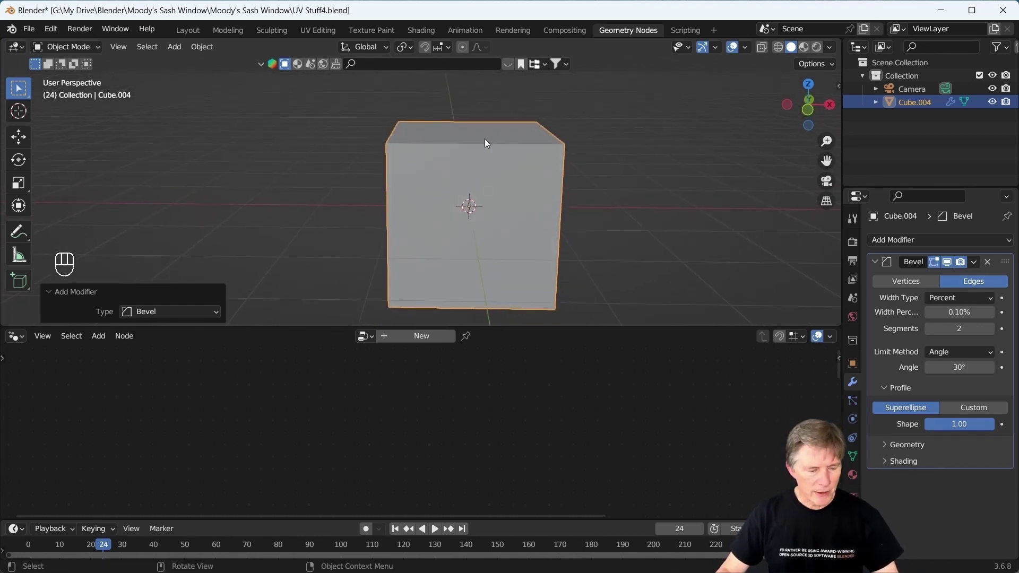
In vertex mode with X-ray on, select the cube's top row of vertices from the front view.
{"action": "key", "text": "Tab"}
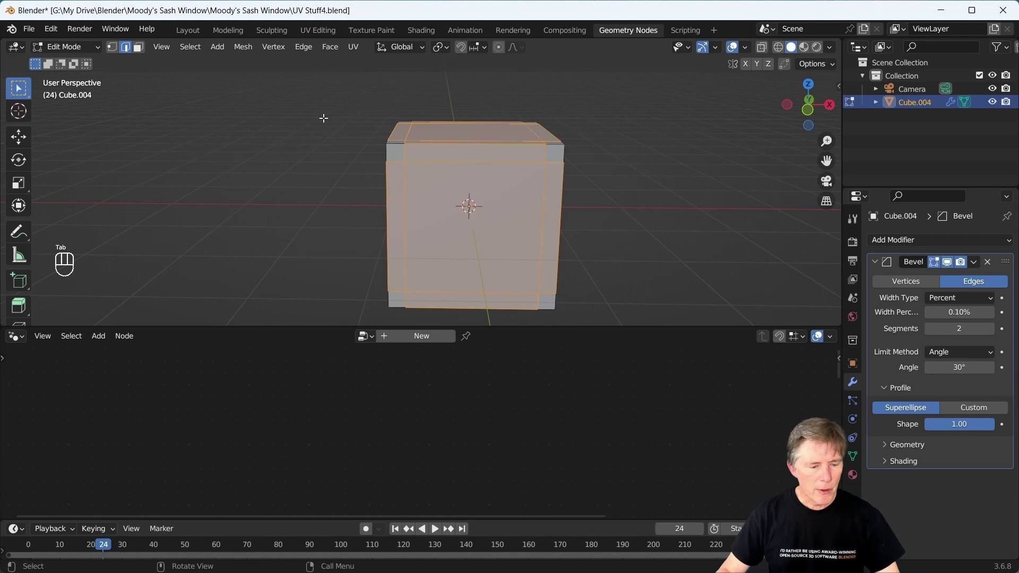
{"action": "key", "text": "1"}
{"action": "middle_click_drag", "start_coordinate": [322, 114], "coordinate": [420, 124]}
{"action": "left_click", "coordinate": [762, 48]}
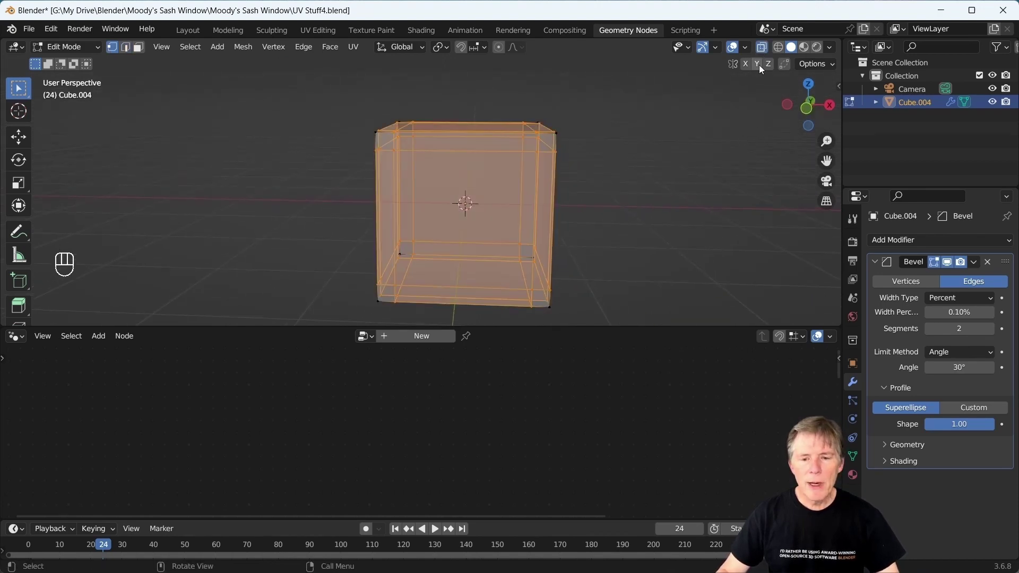
{"action": "left_click", "coordinate": [807, 108]}
{"action": "left_click", "coordinate": [666, 148]}
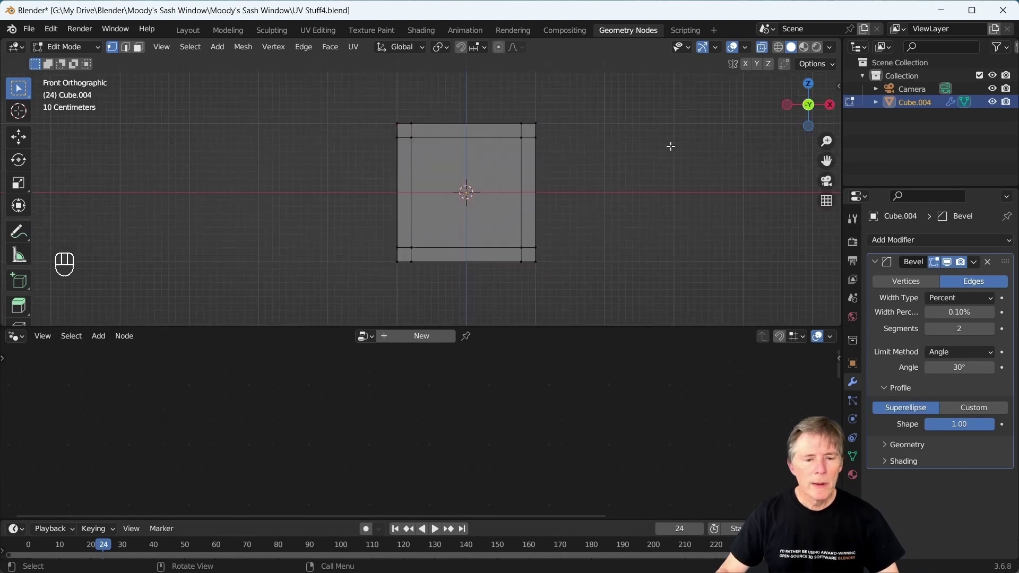
{"action": "left_click_drag", "start_coordinate": [360, 104], "coordinate": [607, 155]}
{"action": "middle_click_drag", "start_coordinate": [609, 152], "coordinate": [598, 164]}
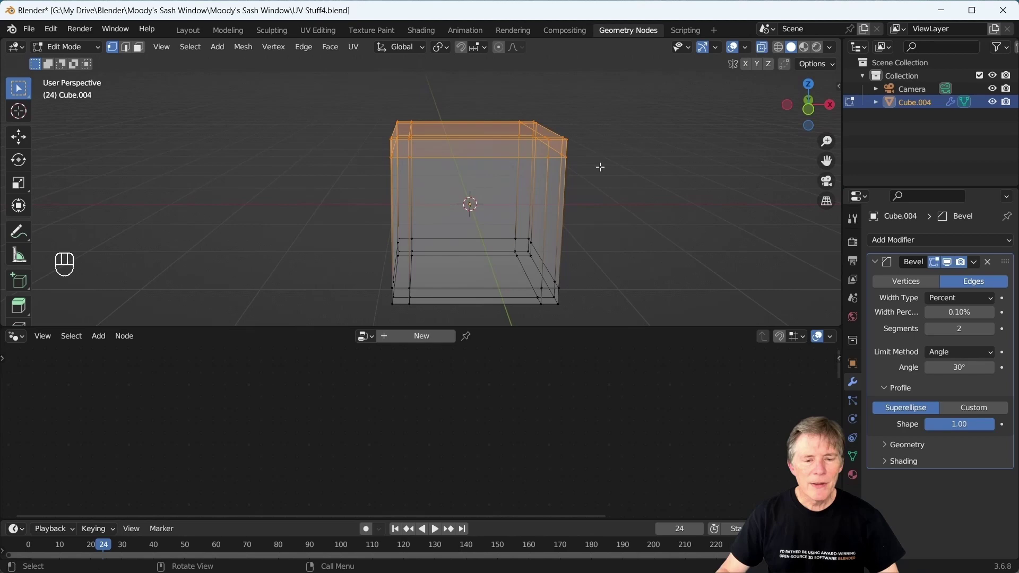
{"action": "left_click", "coordinate": [807, 103]}
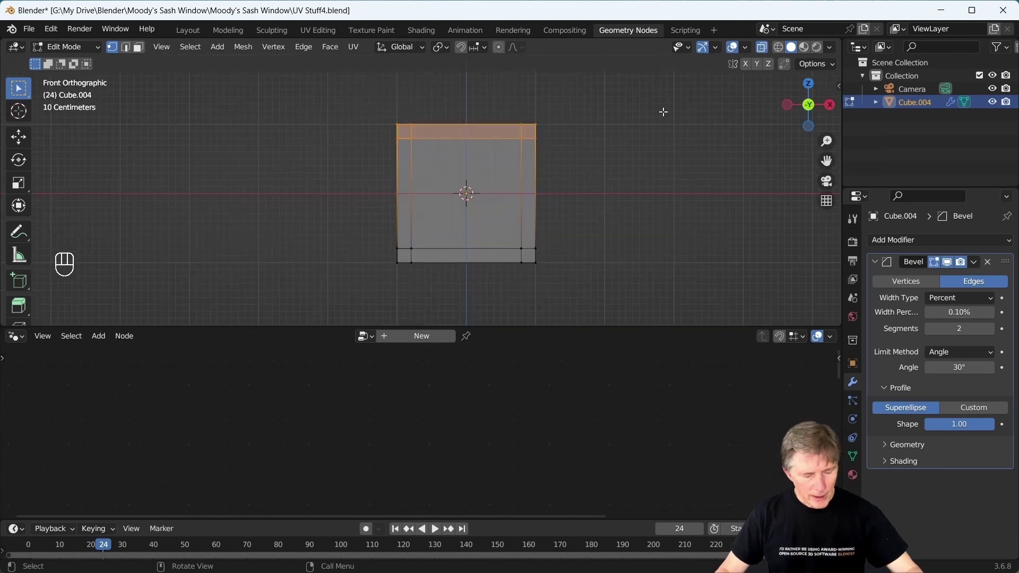
Assign the selected vertices to a new vertex group named Top.
{"action": "key", "text": "ctrl+g"}
{"action": "left_click", "coordinate": [663, 111]}
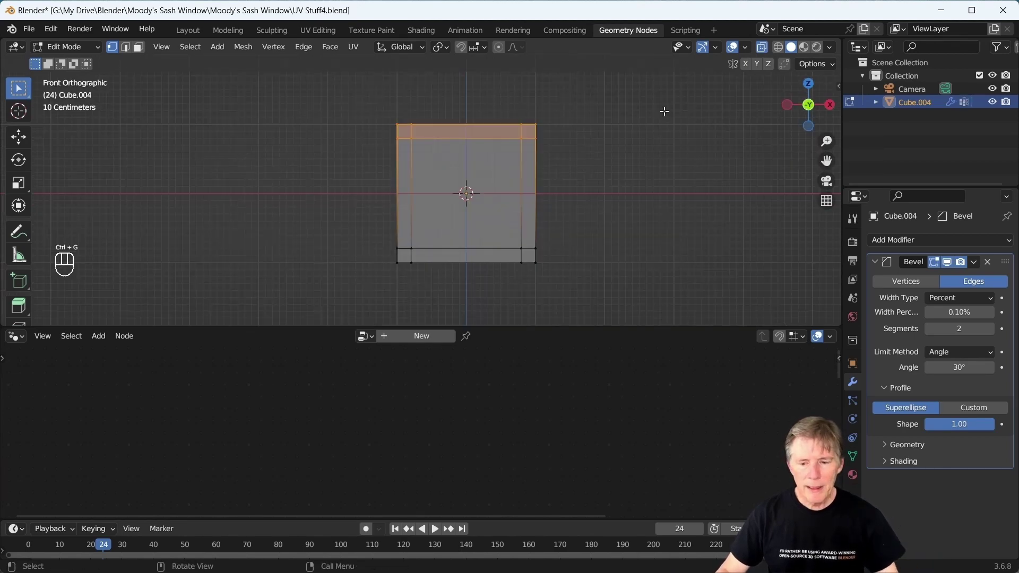
{"action": "left_click", "coordinate": [852, 456]}
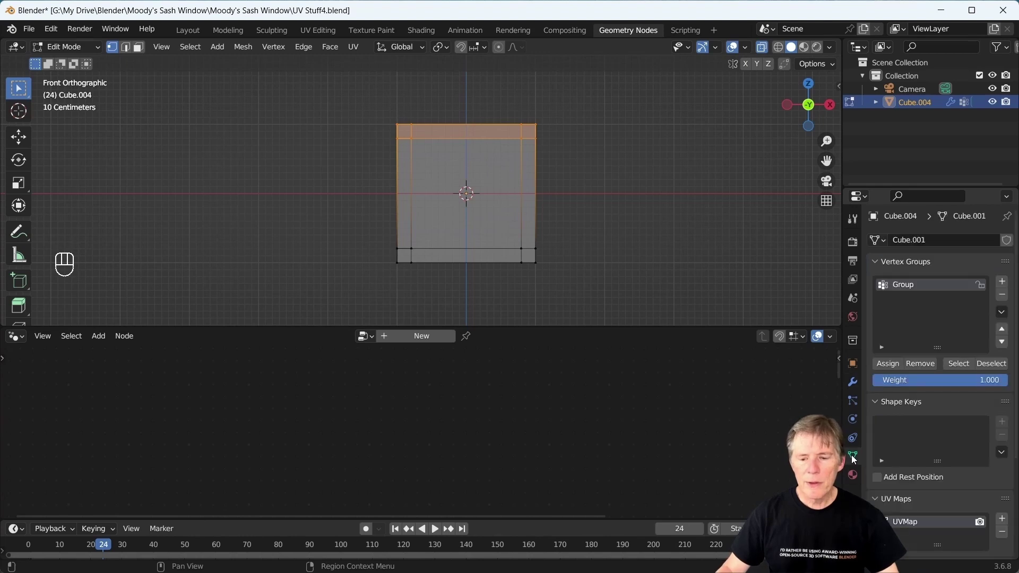
{"action": "double_click", "coordinate": [921, 286]}
{"action": "type", "text": "Top"}
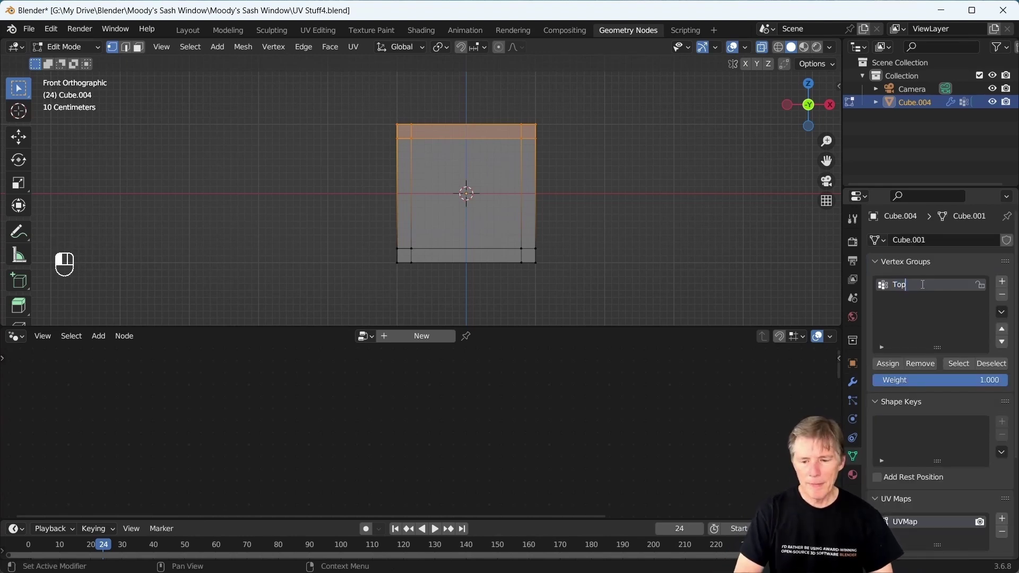
{"action": "key", "text": "Return"}
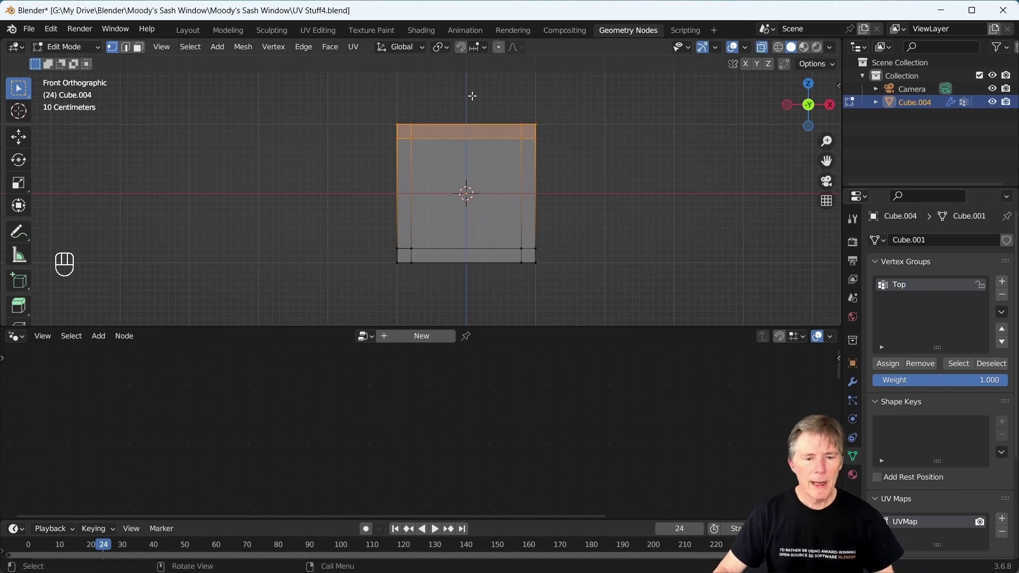
Box-select the right-hand column of vertices and store them in a new vertex group named Right.
{"action": "left_click_drag", "start_coordinate": [486, 96], "coordinate": [583, 285]}
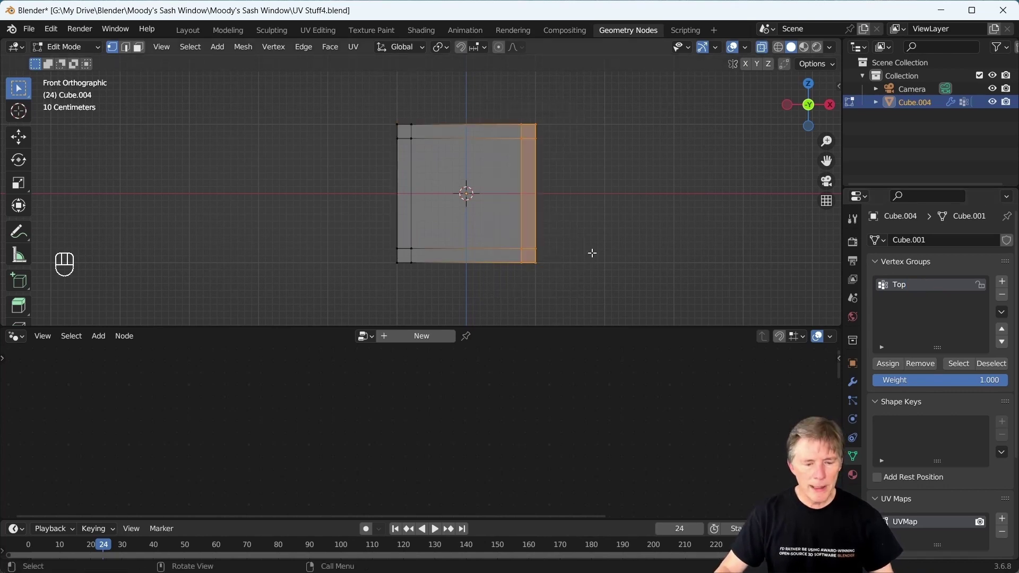
{"action": "key", "text": "ctrl+g"}
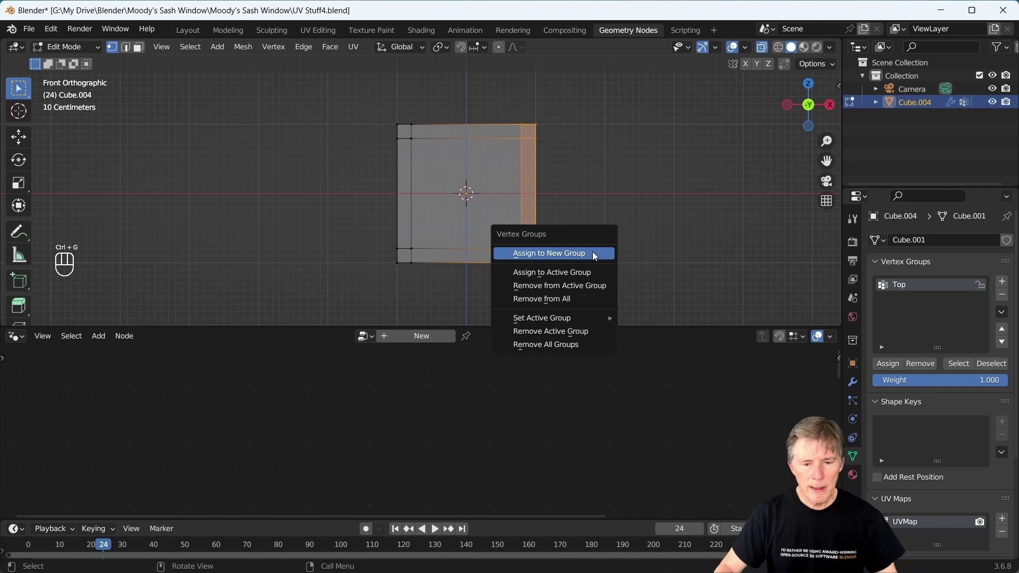
{"action": "left_click", "coordinate": [592, 253]}
{"action": "double_click", "coordinate": [918, 301]}
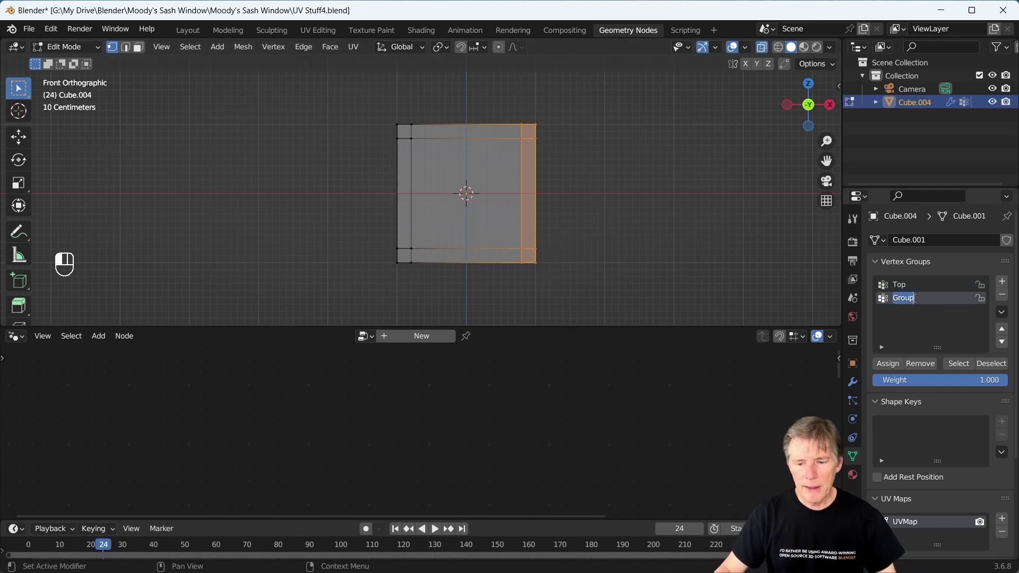
{"action": "type", "text": "Right"}
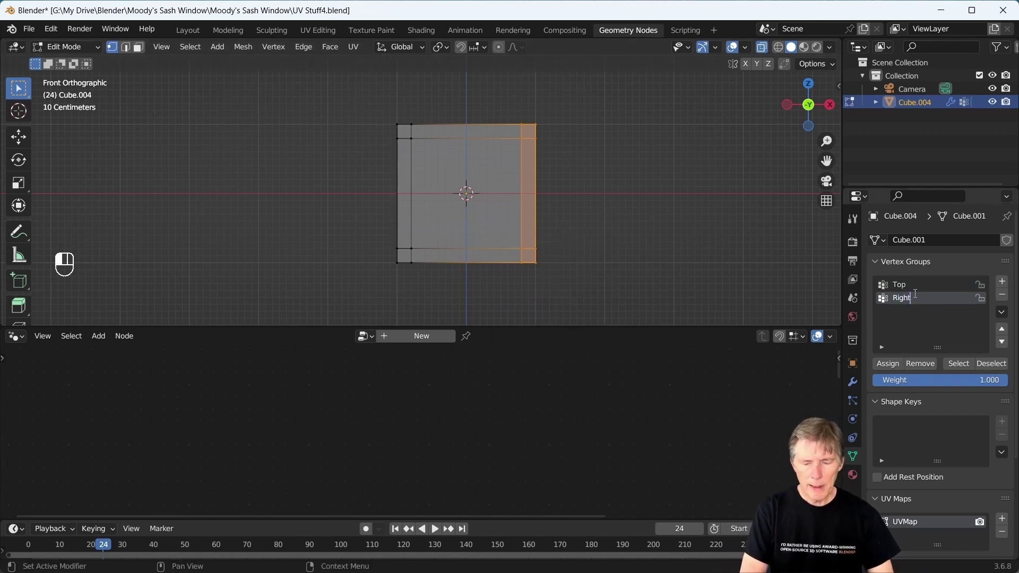
{"action": "key", "text": "Return"}
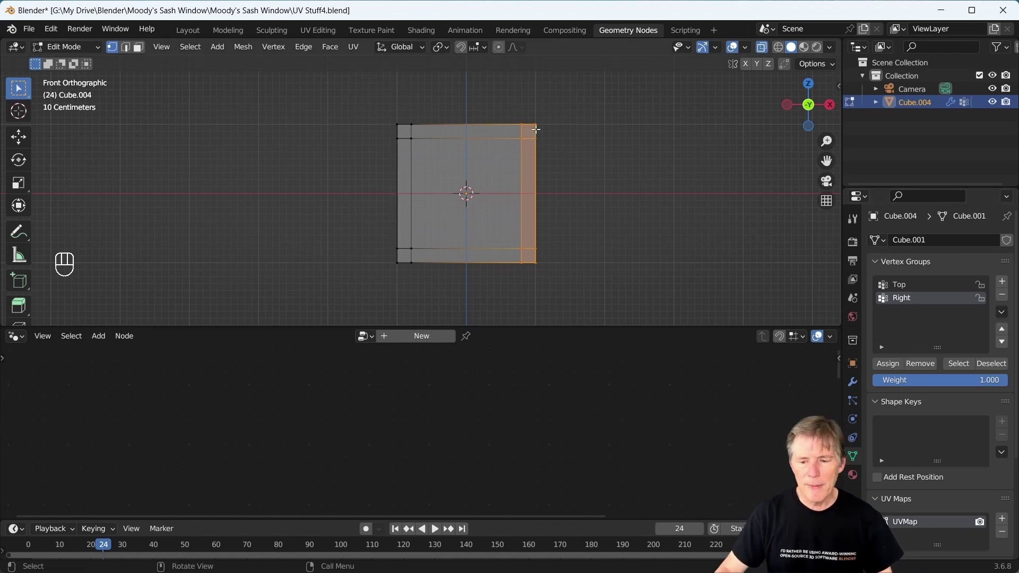
{"action": "left_click", "coordinate": [603, 151]}
{"action": "middle_click_drag", "start_coordinate": [553, 144], "coordinate": [578, 130]}
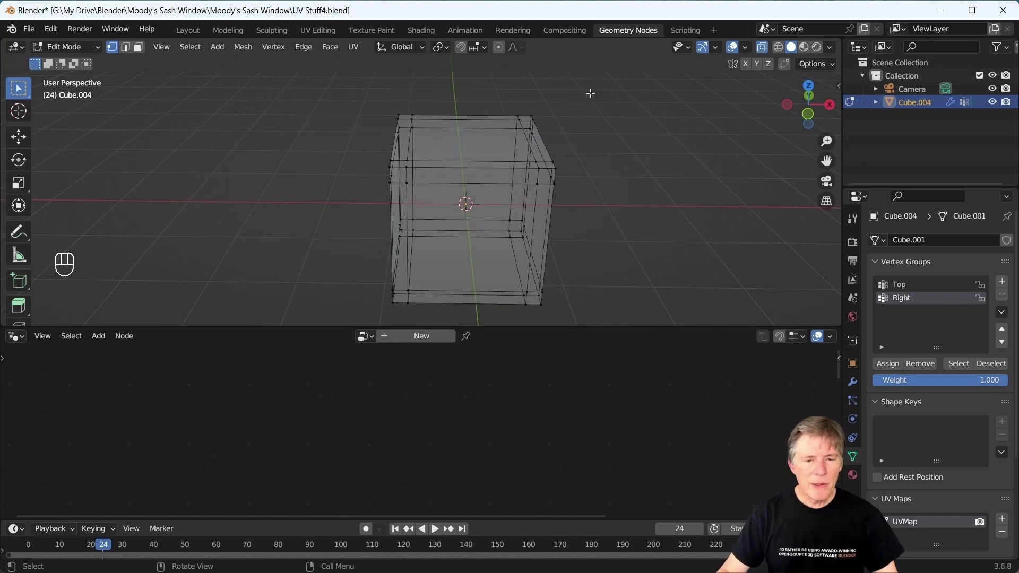
In edge mode, select all sharp edges and store them in a new vertex group named Seam.
{"action": "middle_click_drag", "start_coordinate": [542, 88], "coordinate": [502, 83]}
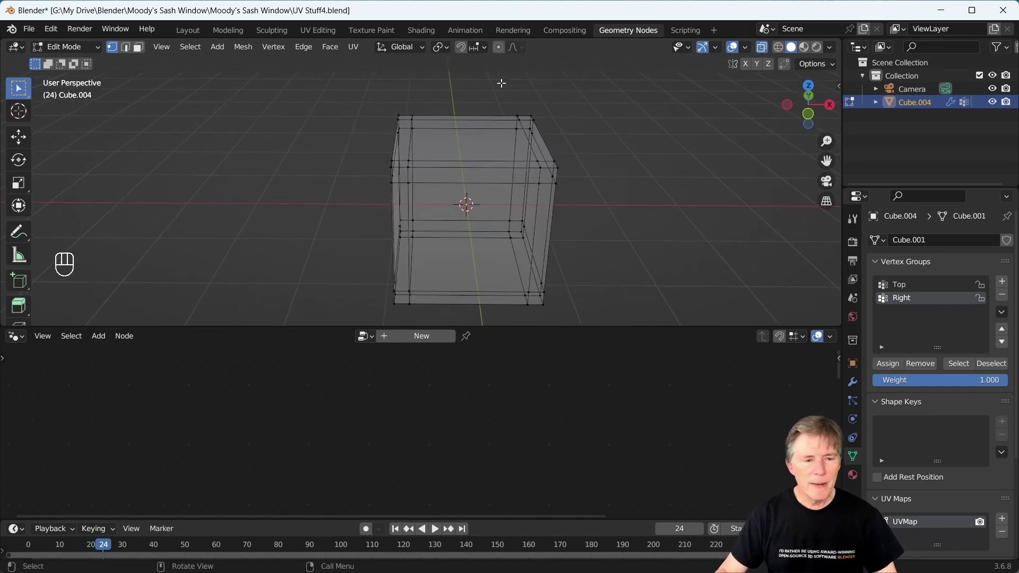
{"action": "key", "text": "2"}
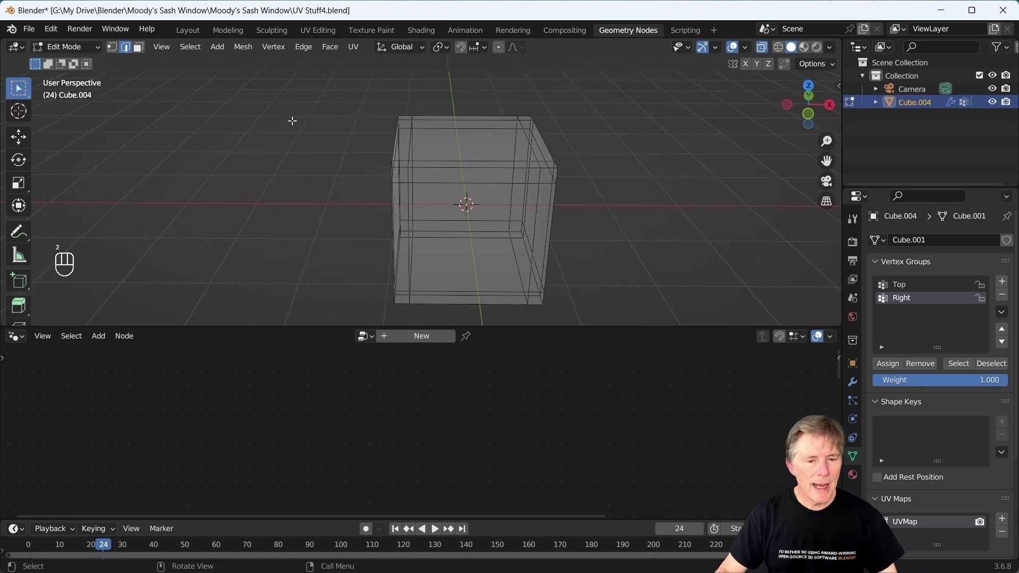
{"action": "middle_click_drag", "start_coordinate": [292, 121], "coordinate": [288, 126]}
{"action": "middle_click_drag", "start_coordinate": [467, 101], "coordinate": [445, 92]}
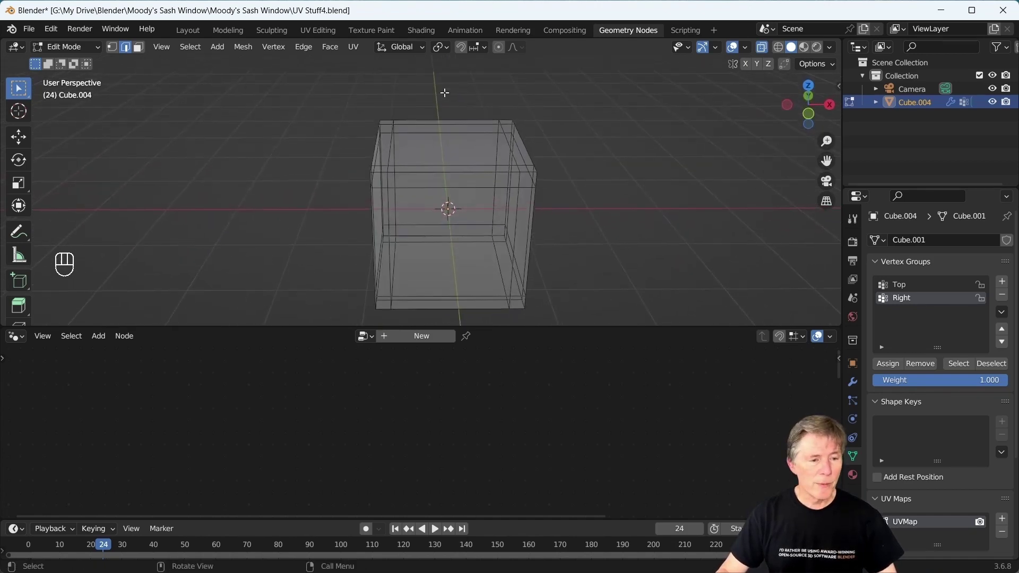
{"action": "left_click", "coordinate": [190, 48]}
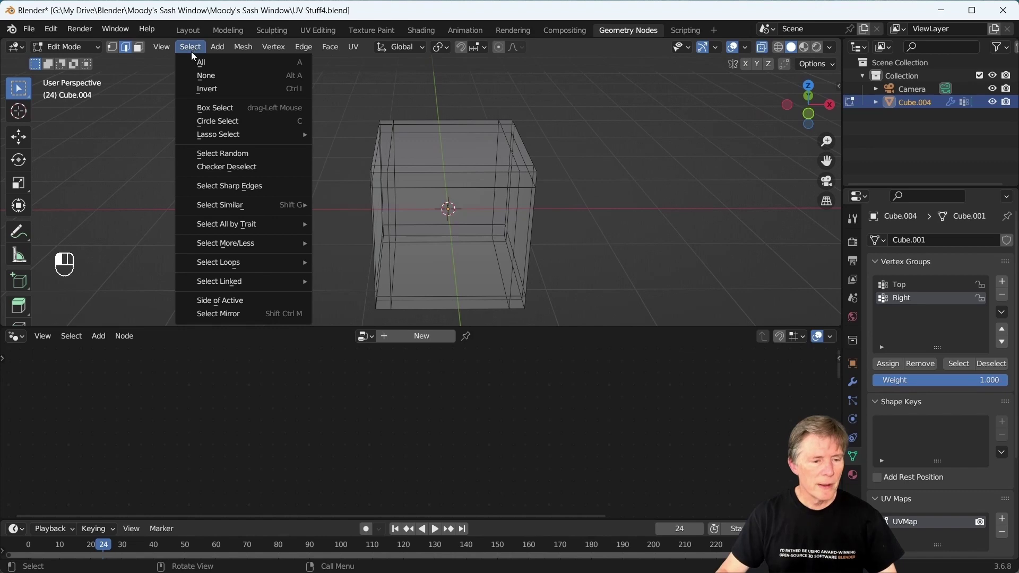
{"action": "left_click", "coordinate": [225, 186]}
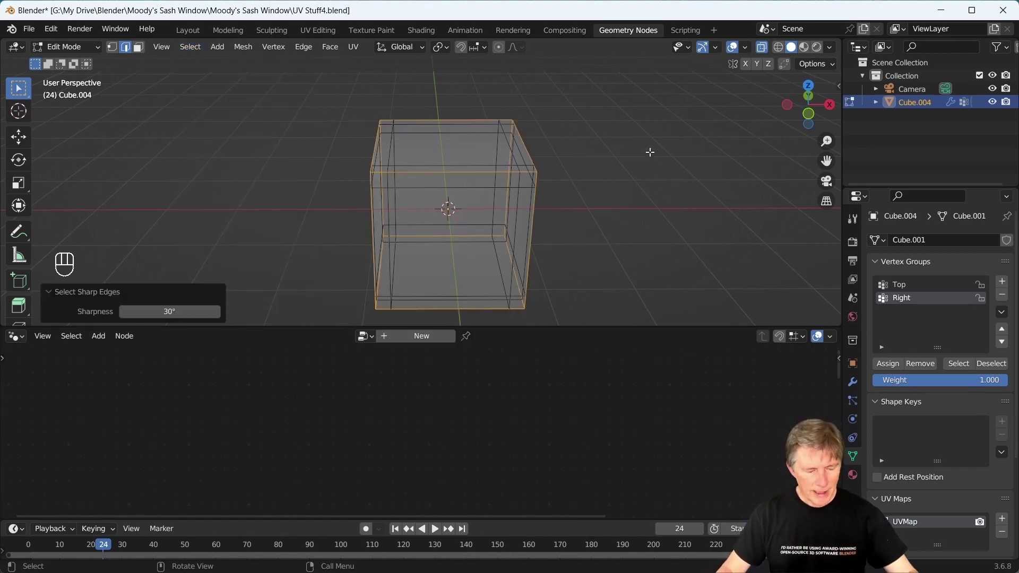
{"action": "key", "text": "ctrl+g"}
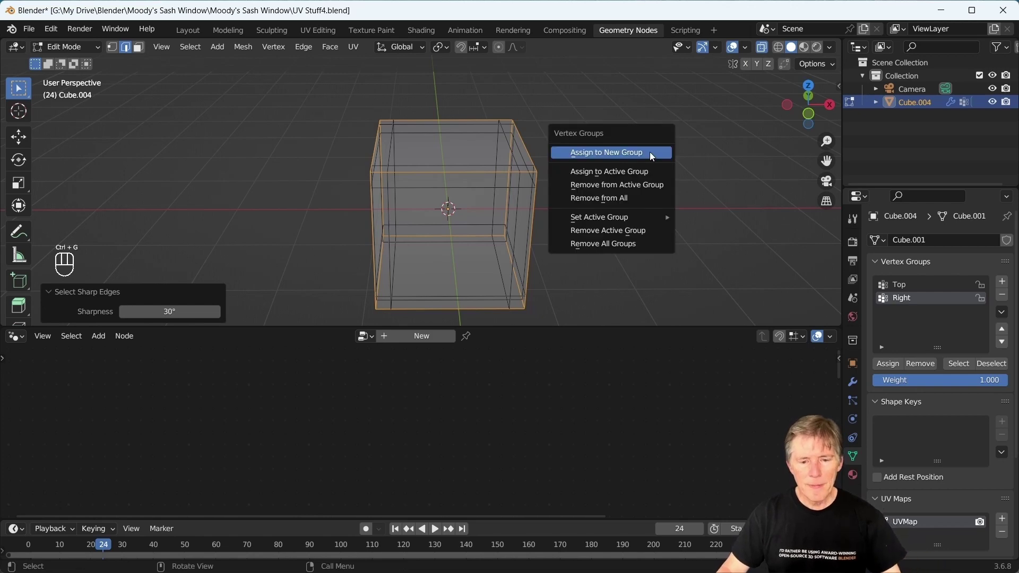
{"action": "left_click", "coordinate": [649, 152]}
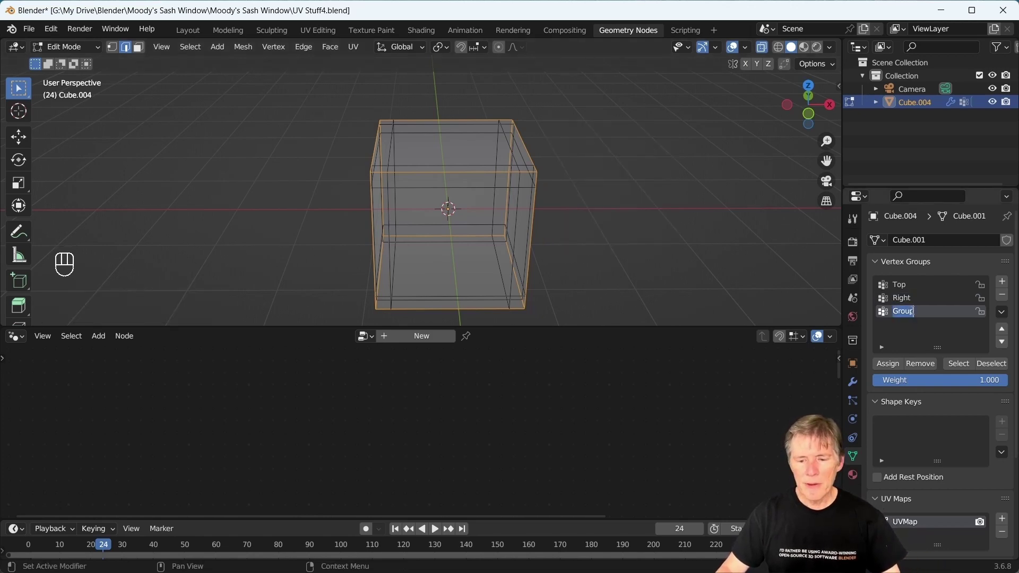
{"action": "type", "text": "Seam"}
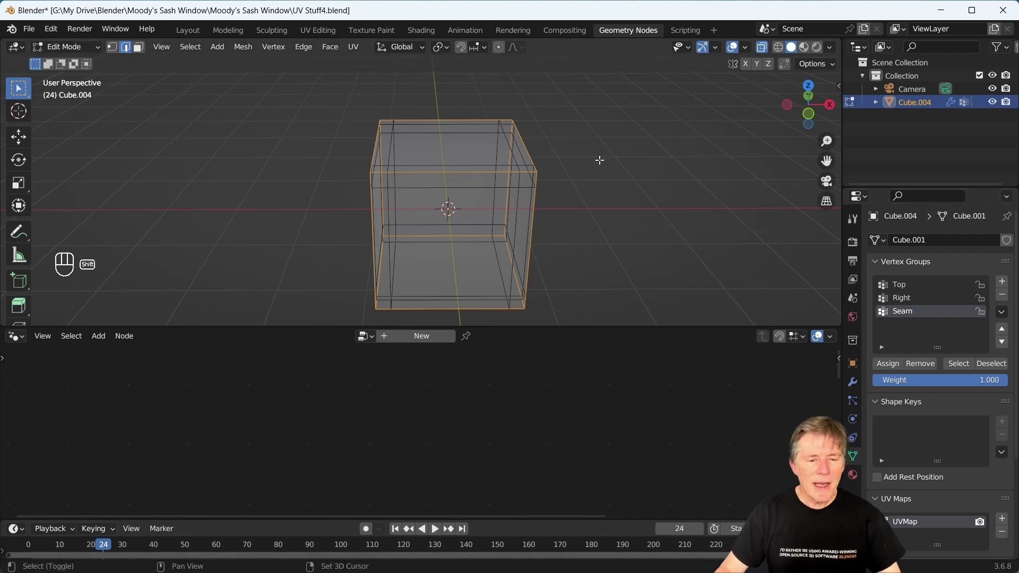
Deselect the middle horizontal and bottom edge loops and save the rest as vertex group Seam1.
{"action": "middle_click_drag", "start_coordinate": [598, 159], "coordinate": [632, 137], "text": "shift"}
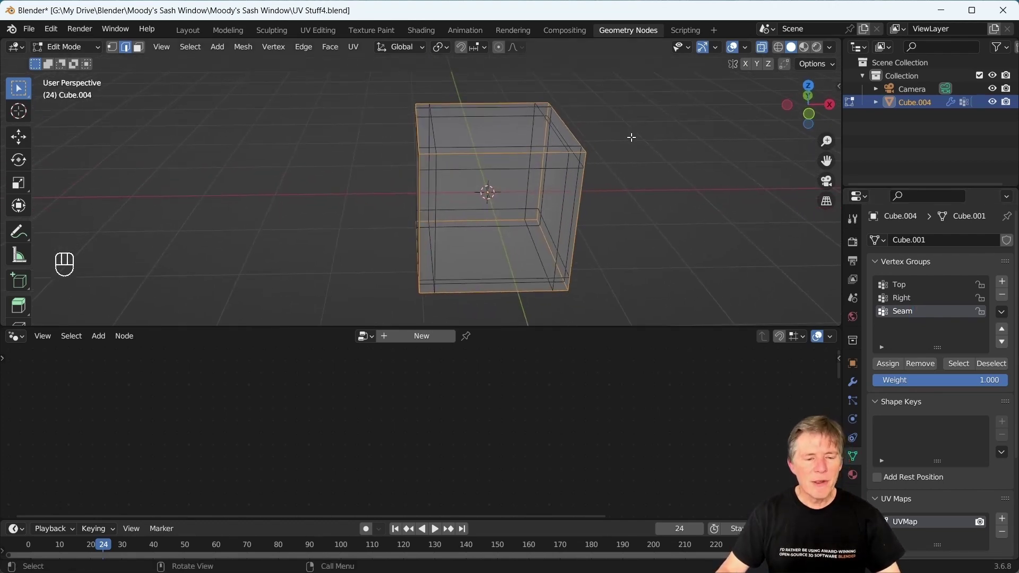
{"action": "left_click", "coordinate": [527, 154], "text": "alt+shift"}
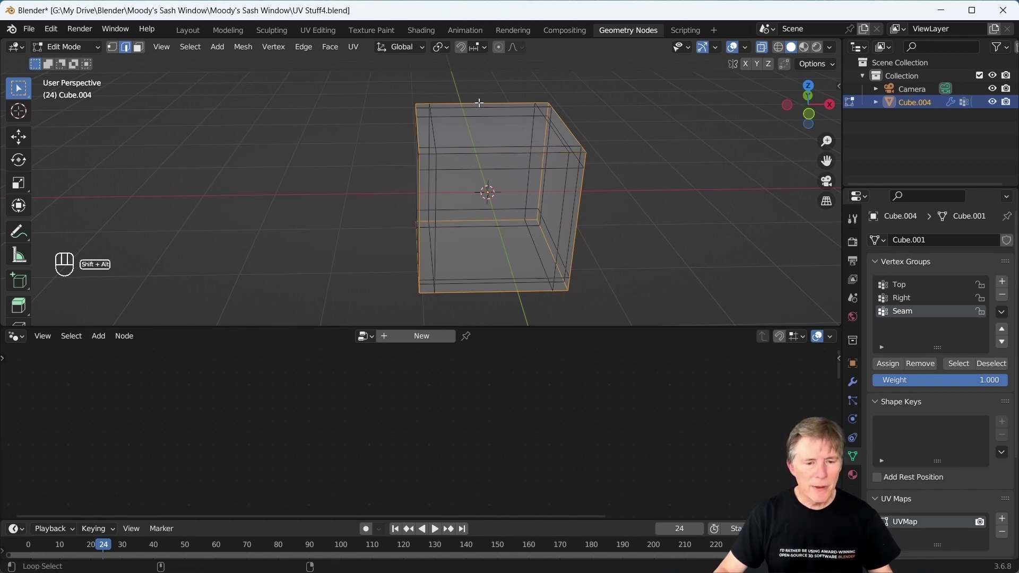
{"action": "left_click", "coordinate": [500, 292], "text": "alt+shift"}
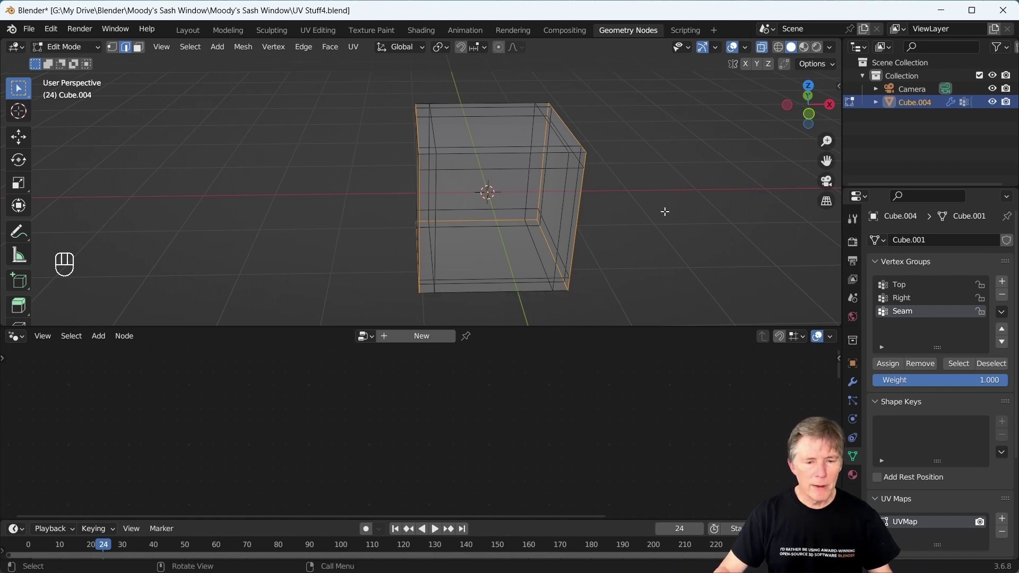
{"action": "key", "text": "ctrl+g"}
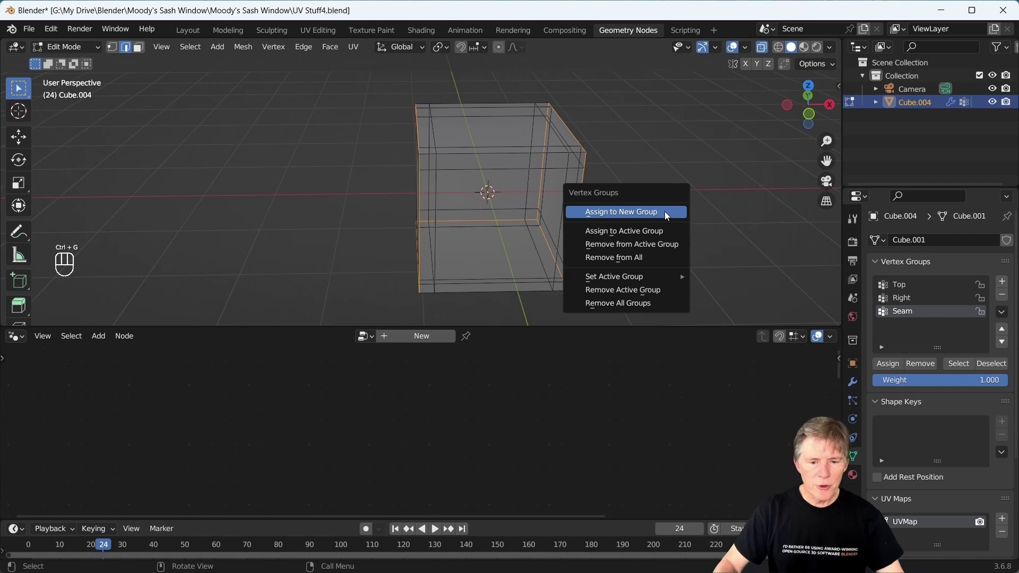
{"action": "left_click", "coordinate": [665, 210]}
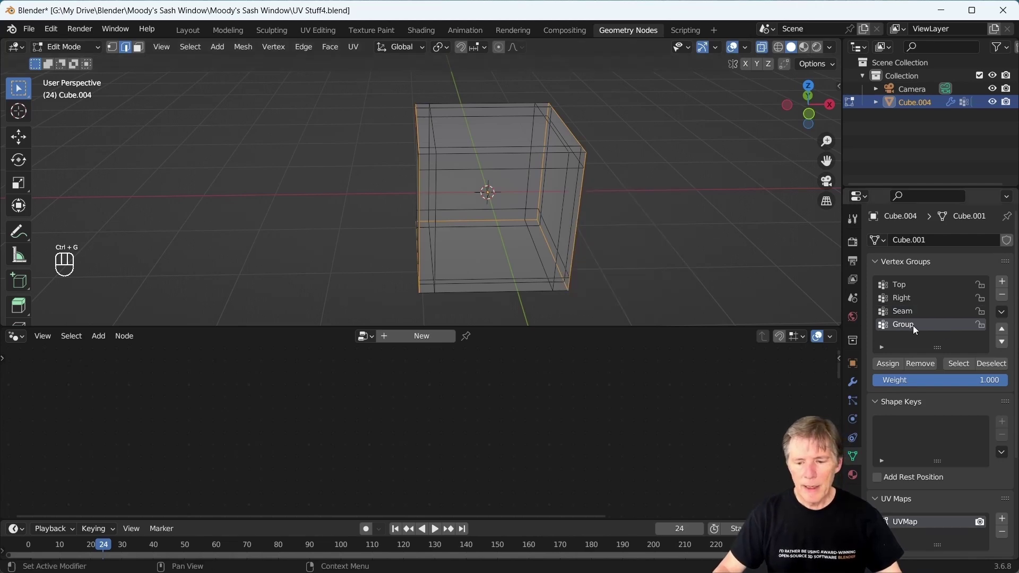
{"action": "type", "text": "Seam1"}
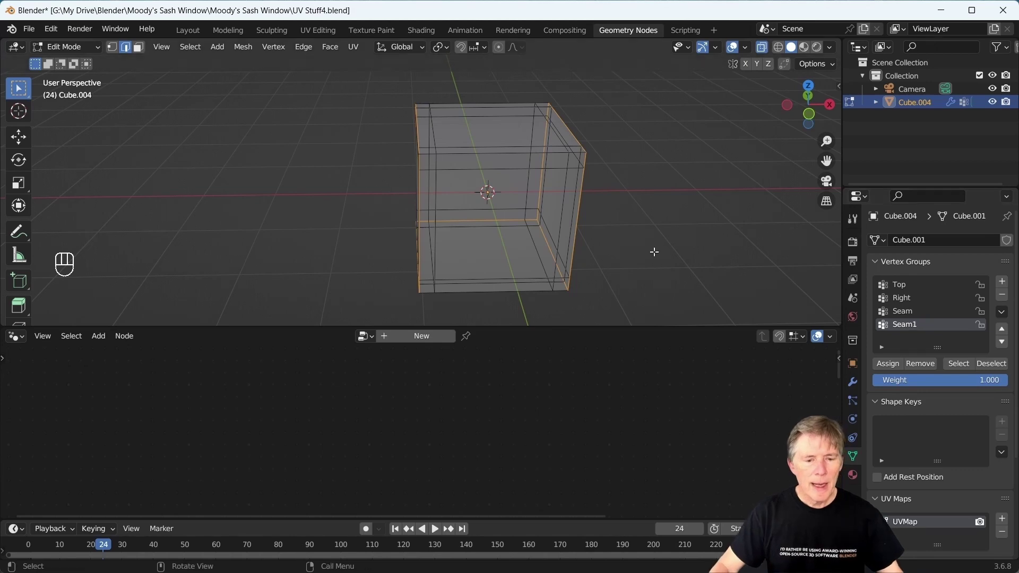
Reselect the Seam group's edges, drop one vertical loop, and save them as vertex group Seam2.
{"action": "left_click", "coordinate": [915, 311]}
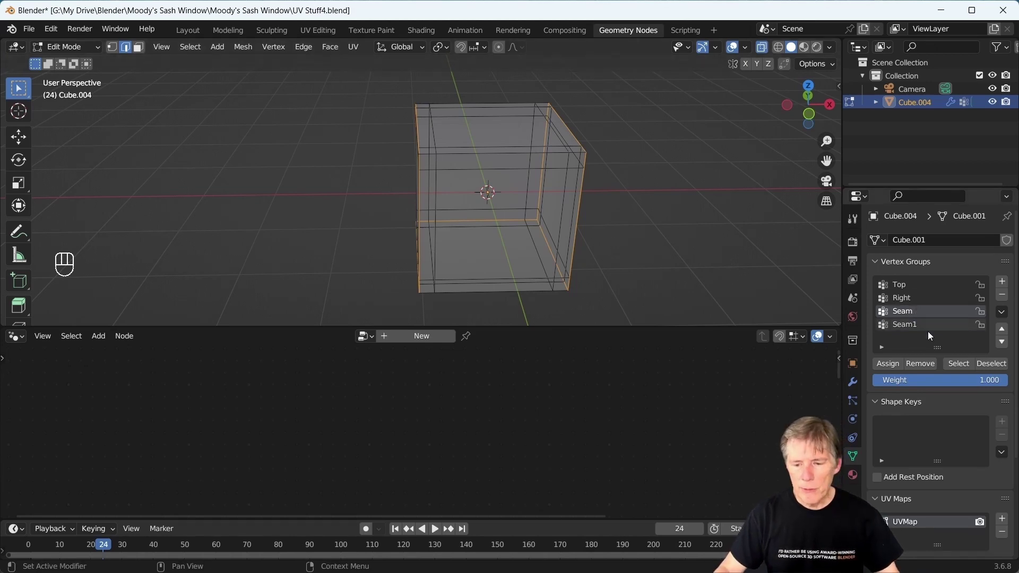
{"action": "left_click", "coordinate": [959, 363]}
{"action": "middle_click_drag", "start_coordinate": [455, 199], "coordinate": [474, 194]}
{"action": "left_click", "coordinate": [421, 210], "text": "alt+shift"}
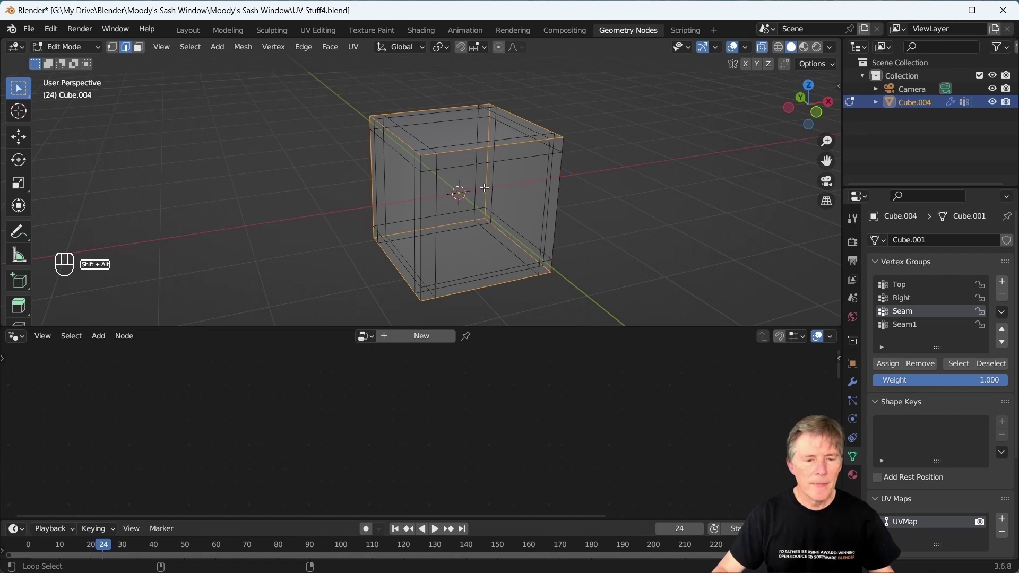
{"action": "mouse_move", "coordinate": [591, 195]}
{"action": "middle_mouse_down"}
{"action": "mouse_move", "coordinate": [612, 189]}
{"action": "mouse_move", "coordinate": [588, 189]}
{"action": "mouse_move", "coordinate": [587, 201]}
{"action": "middle_mouse_up"}
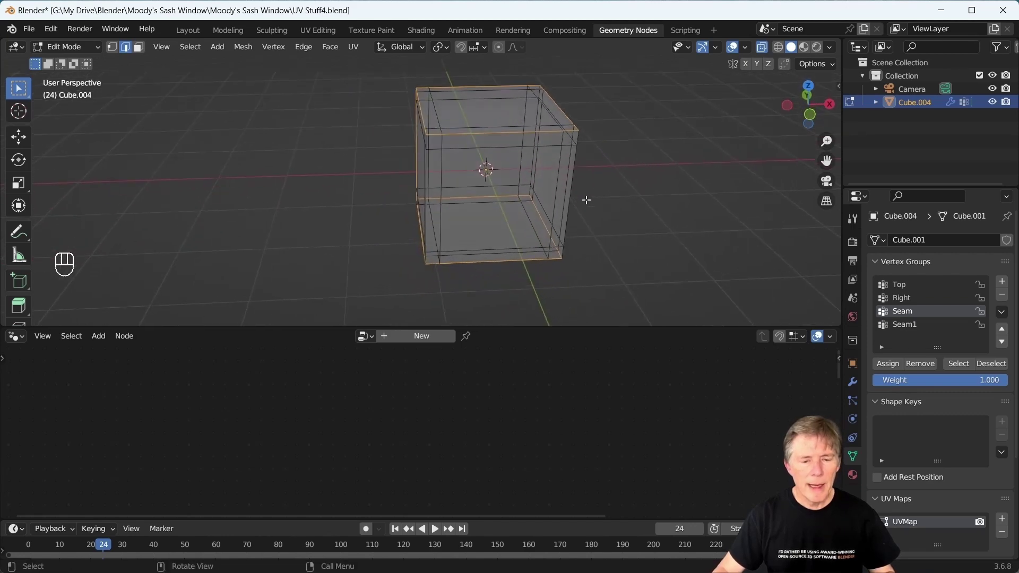
{"action": "key", "text": "ctrl+g"}
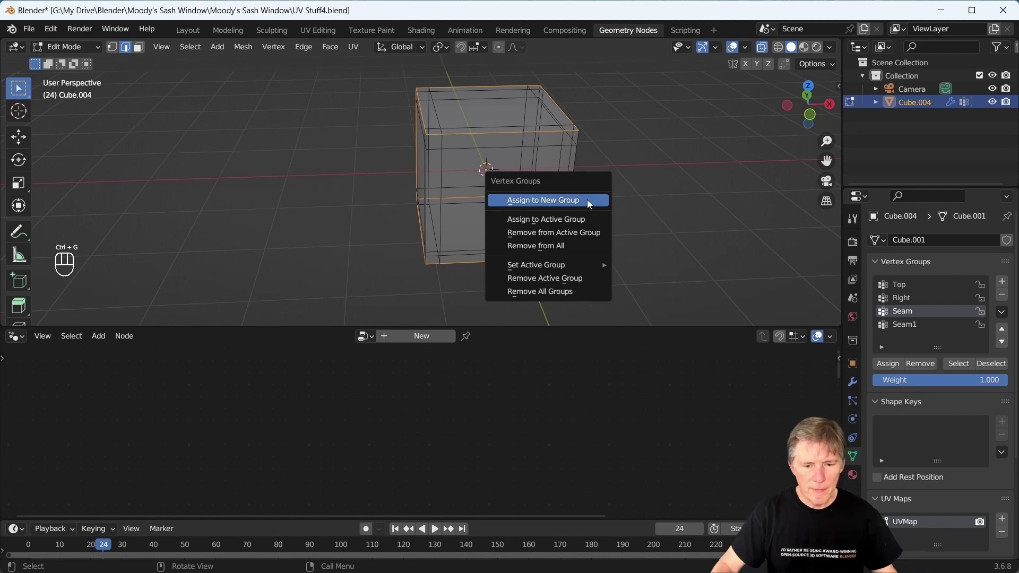
{"action": "left_click", "coordinate": [587, 200]}
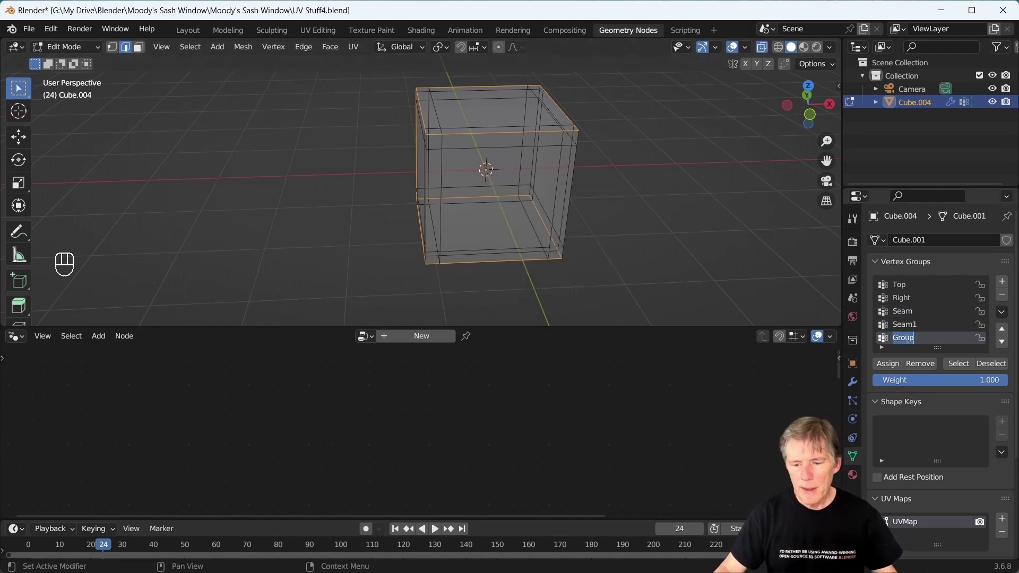
{"action": "type", "text": "Sea"}
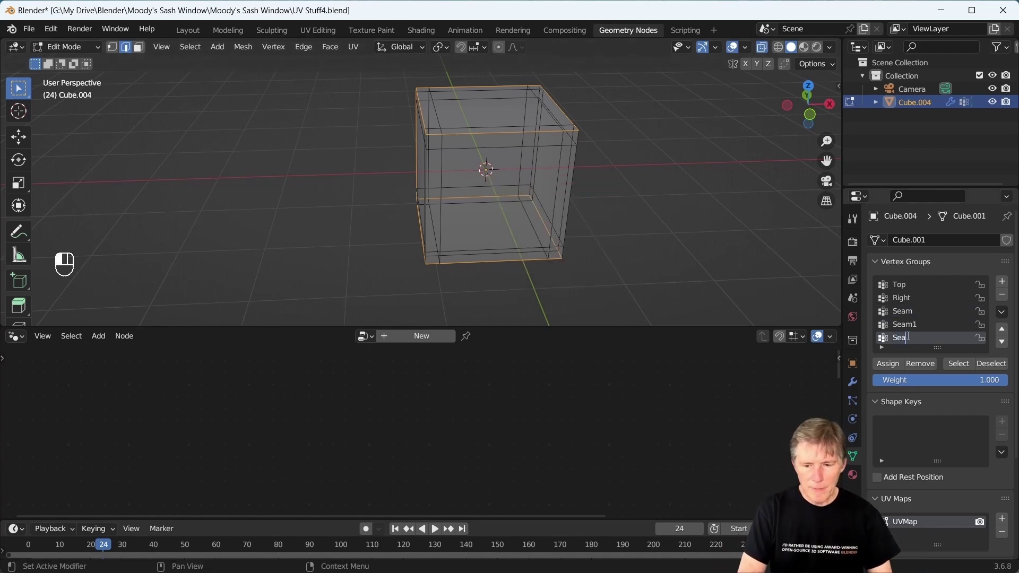
{"action": "type", "text": "m2"}
{"action": "key", "text": "Return"}
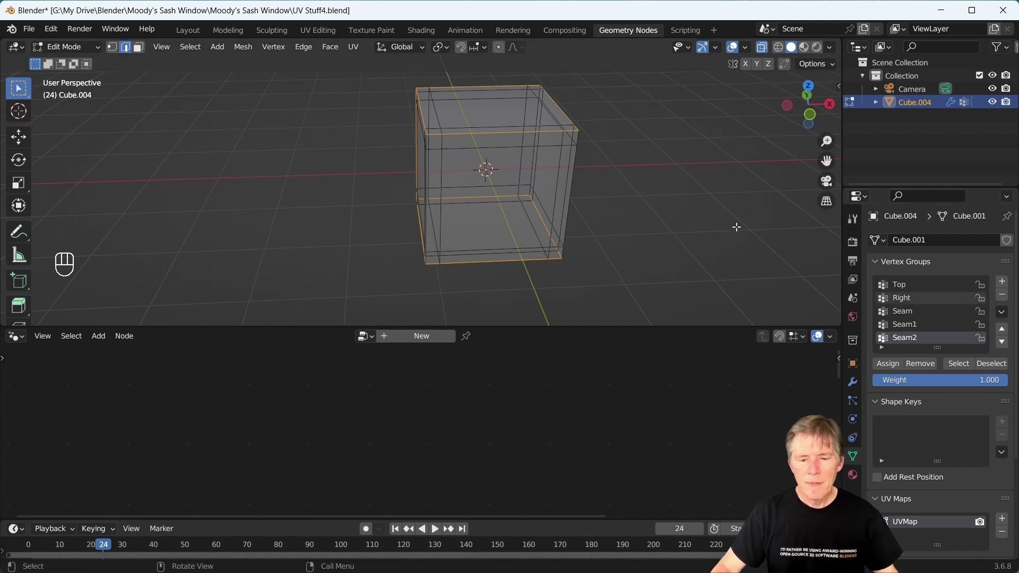
Return to Object Mode, turn off X-ray, and add level 2 subdivision to the cube.
{"action": "key", "text": "Tab"}
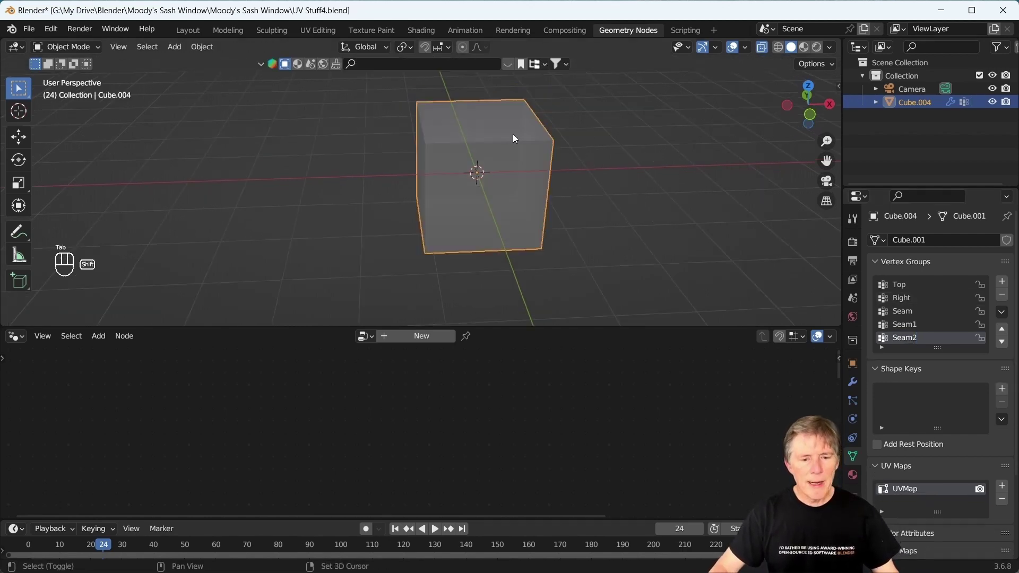
{"action": "middle_click_drag", "start_coordinate": [514, 139], "coordinate": [552, 154], "text": "shift"}
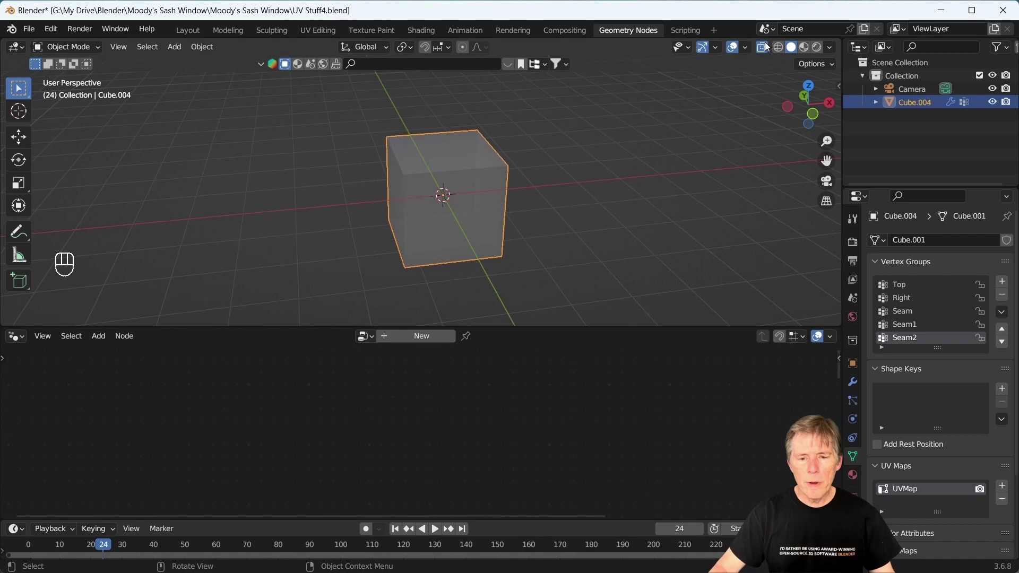
{"action": "left_click", "coordinate": [763, 46]}
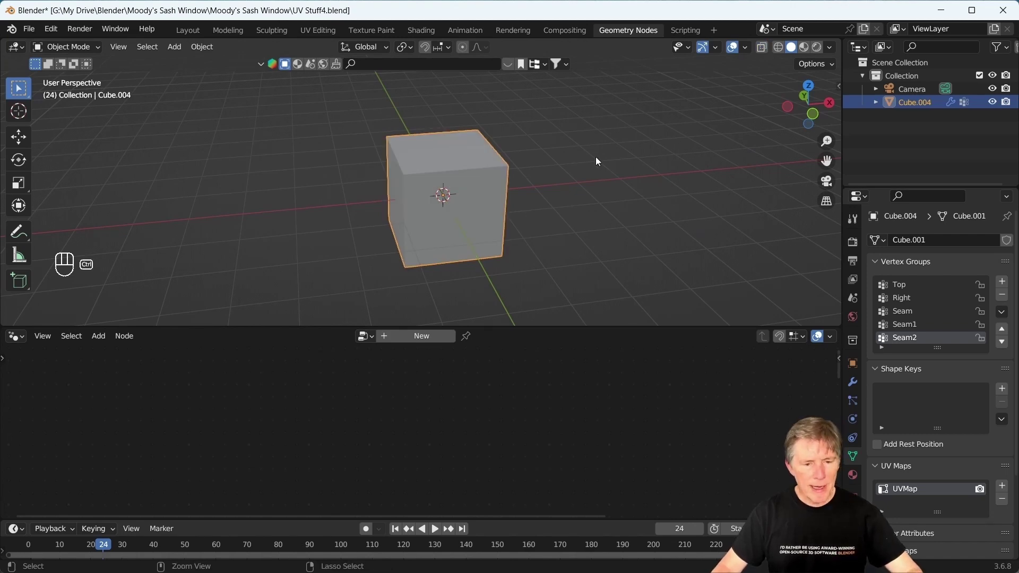
{"action": "key", "text": "ctrl+2"}
{"action": "scroll", "coordinate": [518, 168], "scroll_direction": "up", "scroll_amount": 5}
{"action": "middle_click_drag", "start_coordinate": [518, 166], "coordinate": [548, 198], "text": "shift"}
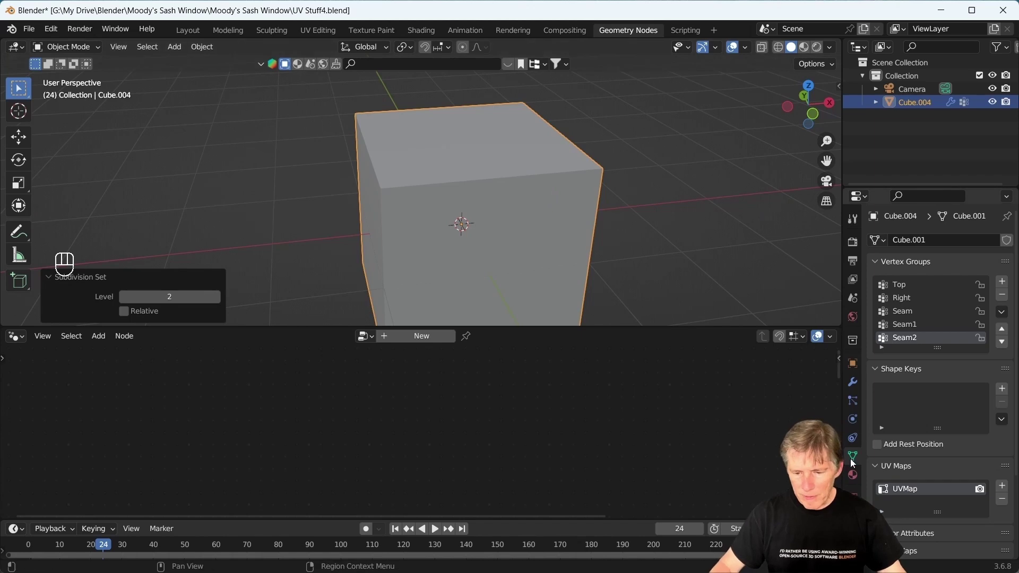
Widen the Bevel modifier to 56.82% and delete the Subdivision Surface modifier.
{"action": "left_click", "coordinate": [853, 383]}
{"action": "scroll", "coordinate": [974, 391], "scroll_direction": "down", "scroll_amount": 1}
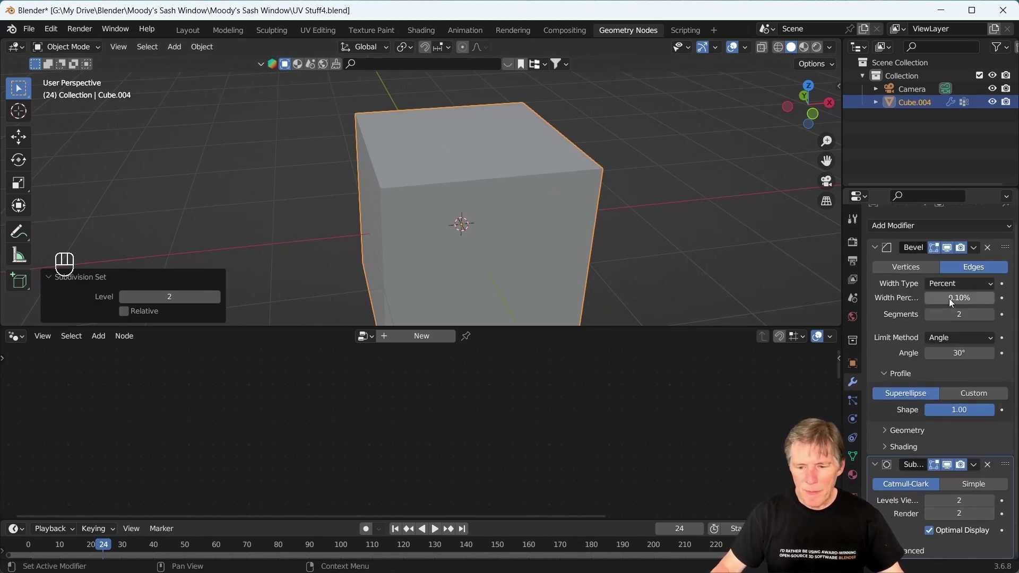
{"action": "left_click_drag", "start_coordinate": [950, 299], "coordinate": [972, 298]}
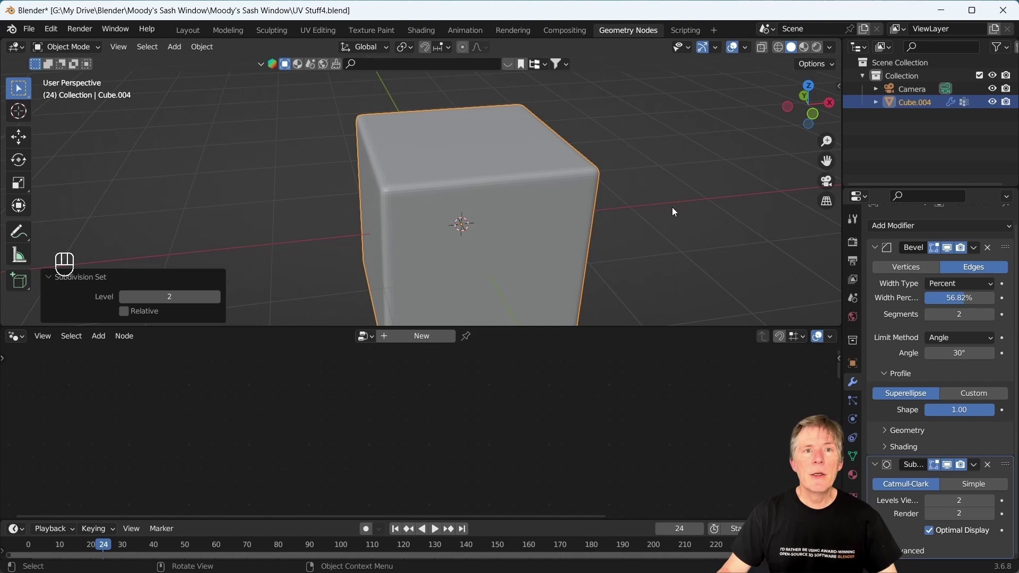
{"action": "scroll", "coordinate": [612, 177], "scroll_direction": "down", "scroll_amount": 2}
{"action": "mouse_move", "coordinate": [487, 168]}
{"action": "middle_mouse_down"}
{"action": "mouse_move", "coordinate": [510, 170]}
{"action": "mouse_move", "coordinate": [495, 171]}
{"action": "middle_mouse_up"}
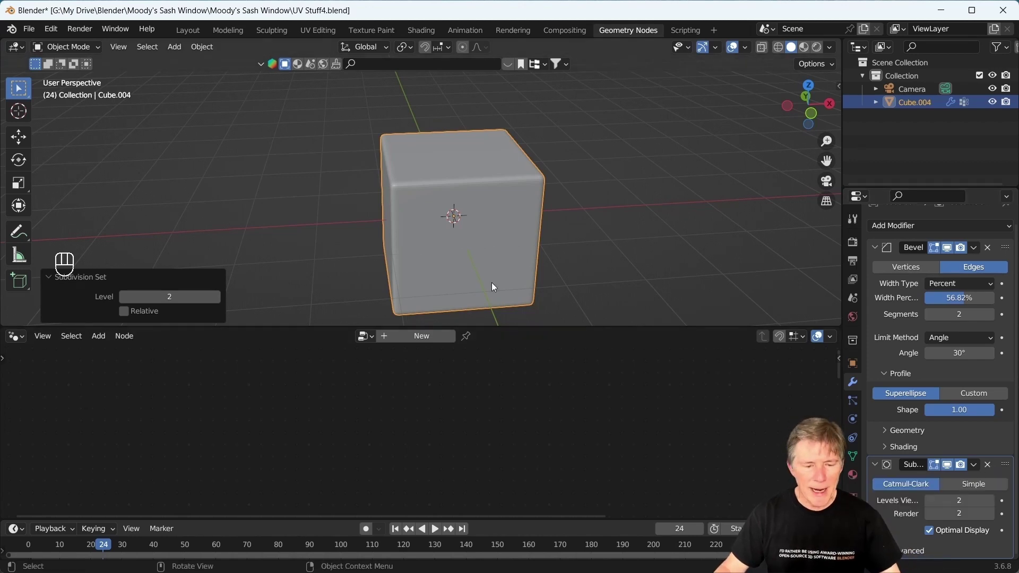
{"action": "left_click", "coordinate": [988, 465]}
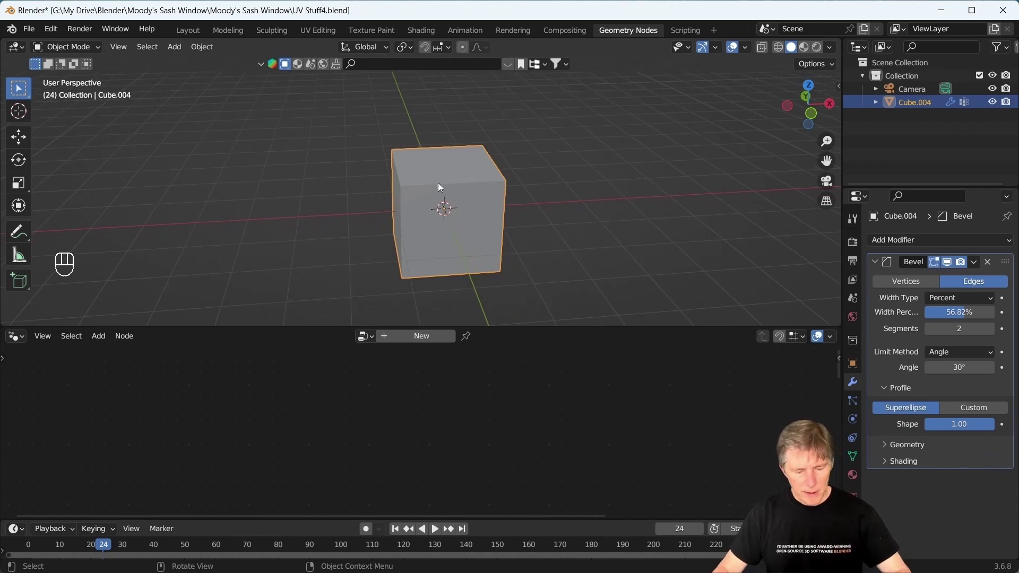
Move Cube.004 along the Y axis and add a new cube to the scene.
{"action": "key", "text": "g"}
{"action": "key", "text": "y"}
{"action": "left_click", "coordinate": [506, 177]}
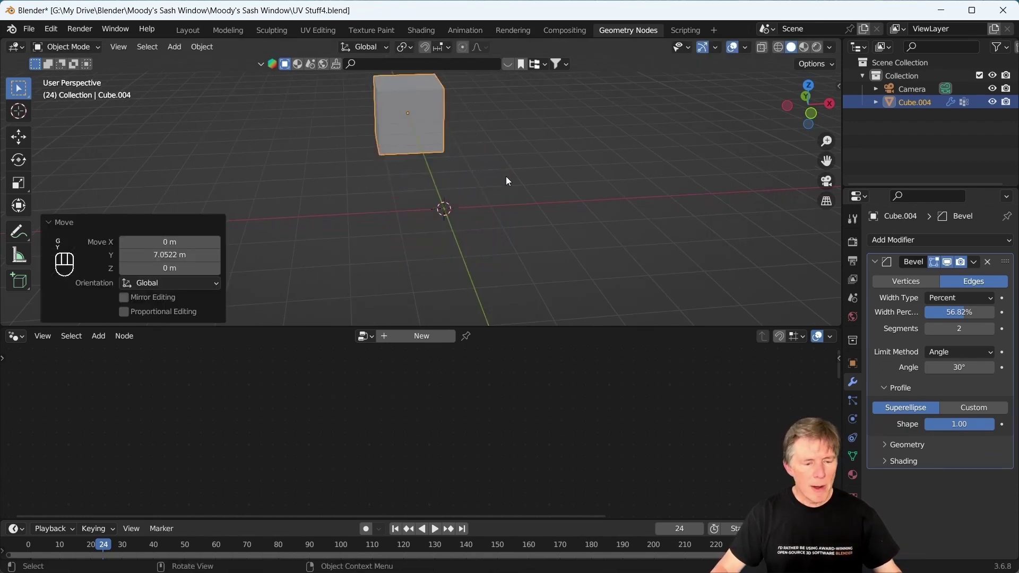
{"action": "key", "text": "shift+a"}
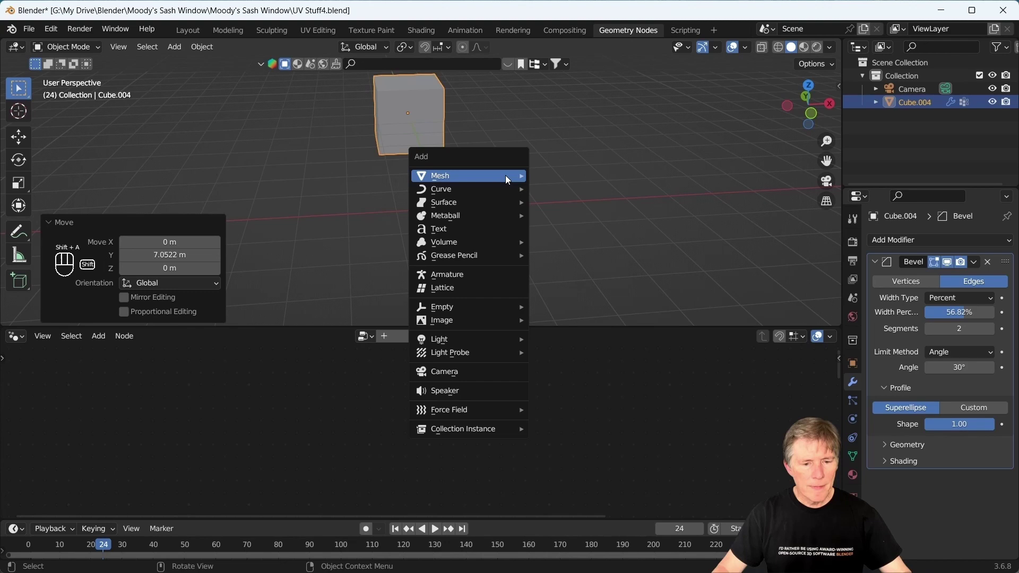
{"action": "mouse_move", "coordinate": [506, 176]}
{"action": "left_click", "coordinate": [563, 189]}
{"action": "middle_click_drag", "start_coordinate": [560, 185], "coordinate": [471, 195]}
Give the new cube a geometry nodes tree that outputs Cube.004's geometry through an Object Info node.
{"action": "left_click", "coordinate": [430, 340]}
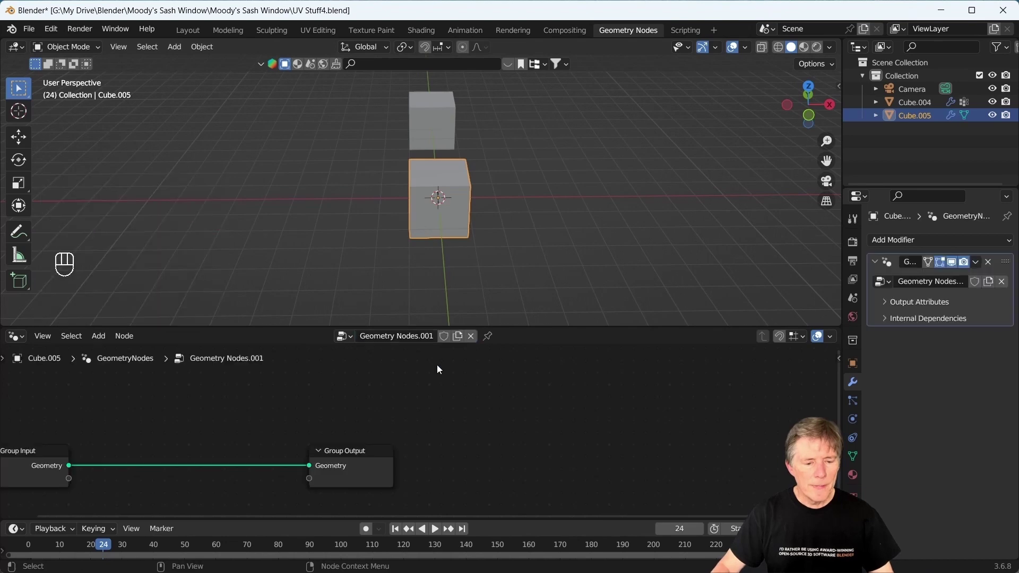
{"action": "scroll", "coordinate": [449, 446], "scroll_direction": "down", "scroll_amount": 2}
{"action": "left_click_drag", "start_coordinate": [384, 455], "coordinate": [479, 441]}
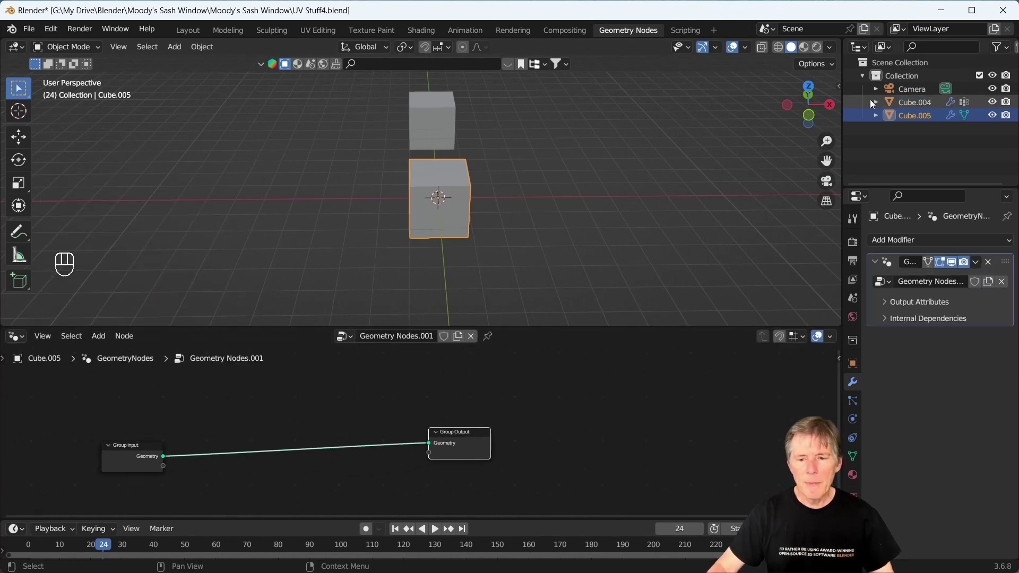
{"action": "left_click_drag", "start_coordinate": [914, 103], "coordinate": [248, 478]}
{"action": "middle_click_drag", "start_coordinate": [301, 488], "coordinate": [351, 409]}
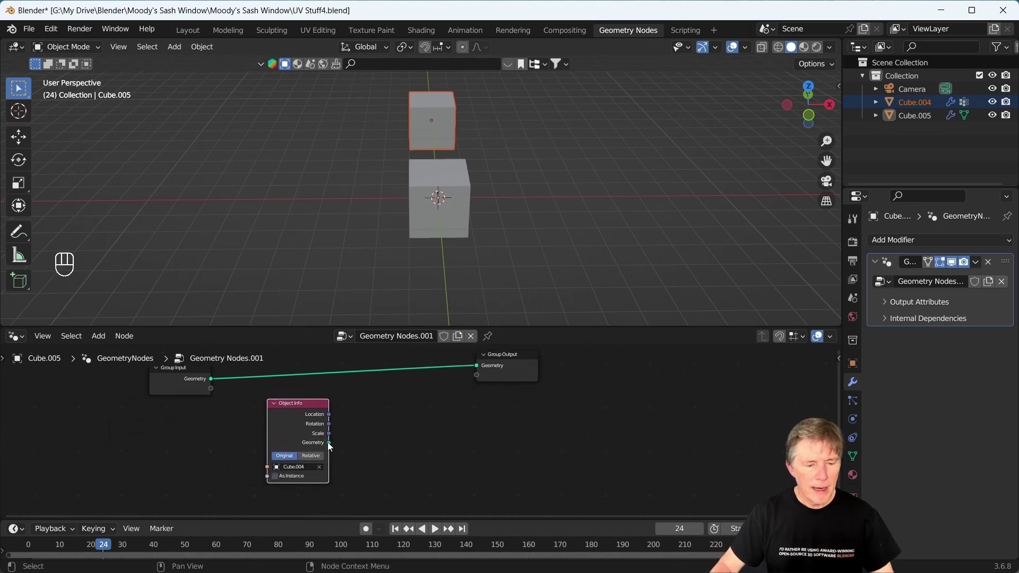
{"action": "left_click_drag", "start_coordinate": [329, 443], "coordinate": [479, 397]}
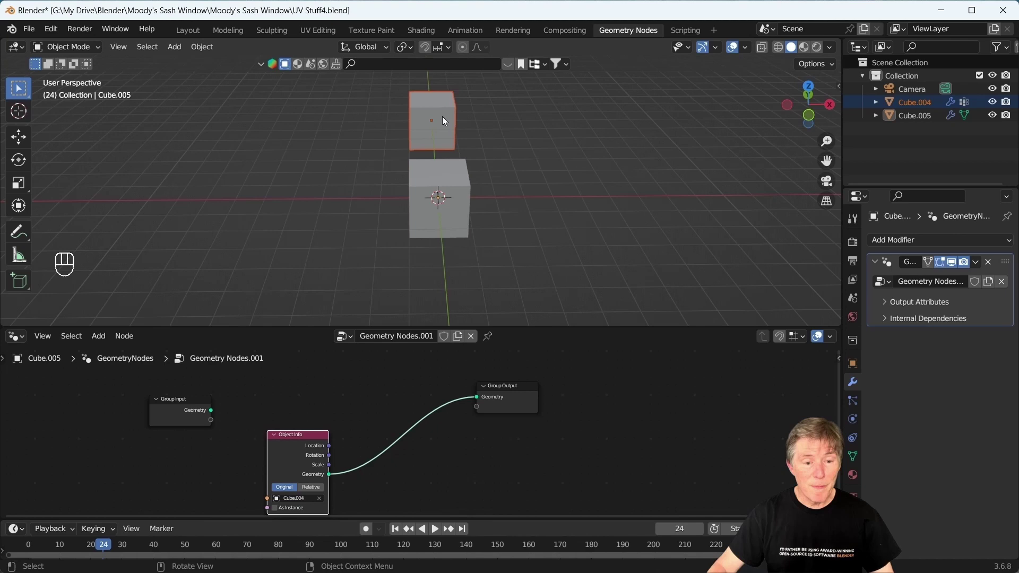
{"action": "middle_click_drag", "start_coordinate": [447, 257], "coordinate": [488, 250]}
{"action": "middle_click_drag", "start_coordinate": [466, 445], "coordinate": [515, 444], "text": "shift"}
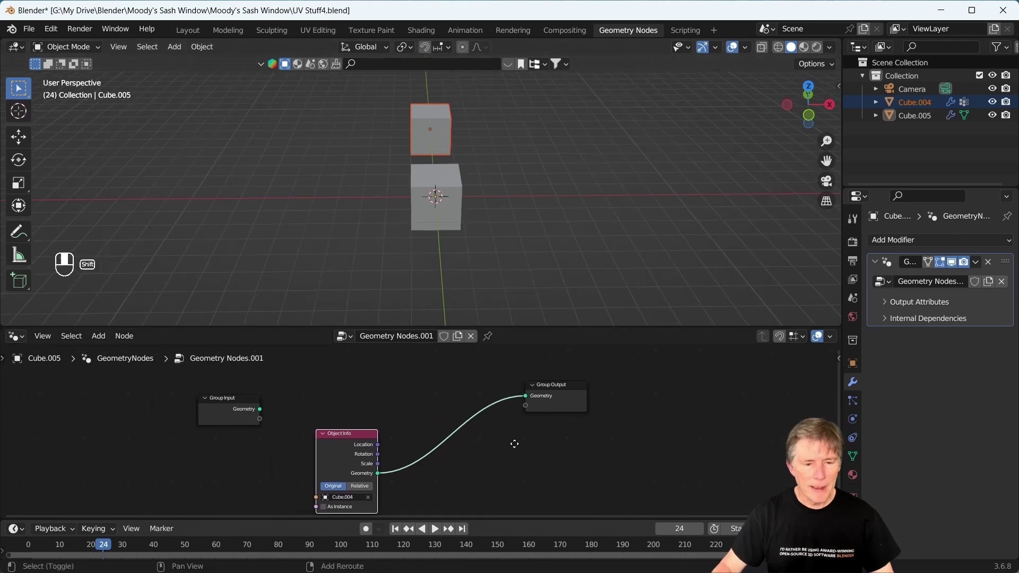
{"action": "left_click", "coordinate": [432, 128]}
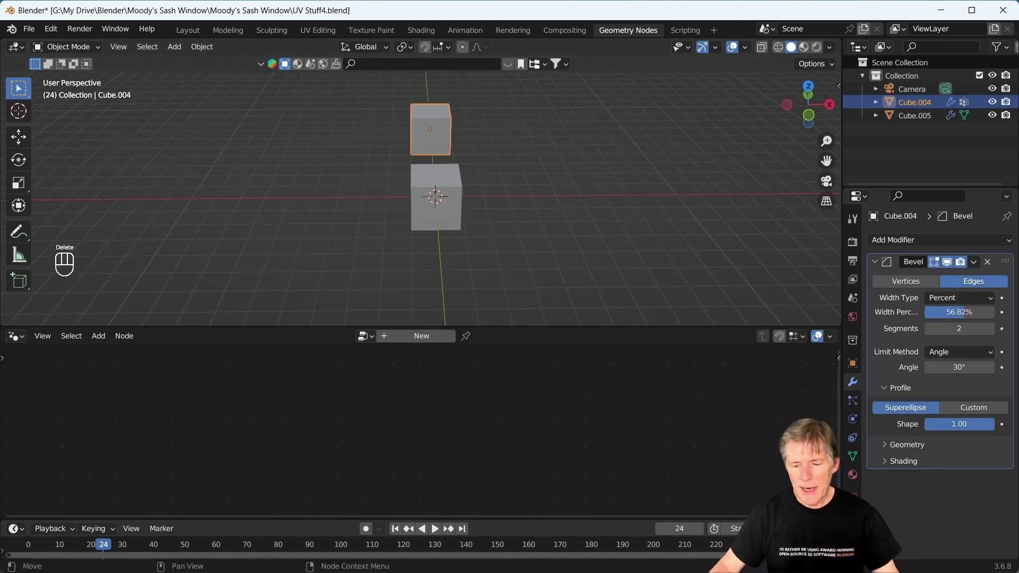
Assign the Red Brick material to Cube.004 and switch the viewport to Material Preview.
{"action": "left_click", "coordinate": [853, 475]}
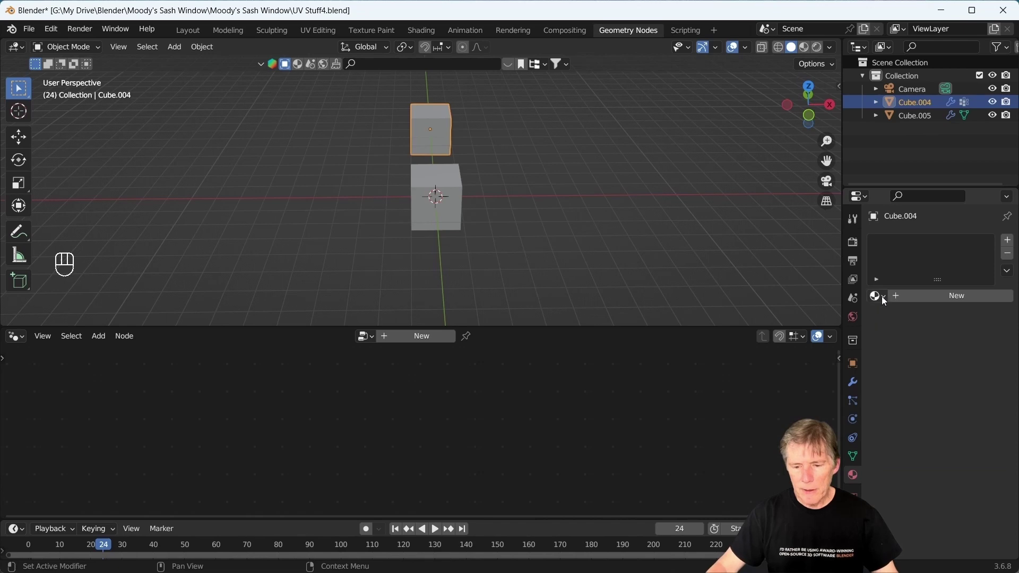
{"action": "left_click", "coordinate": [881, 296]}
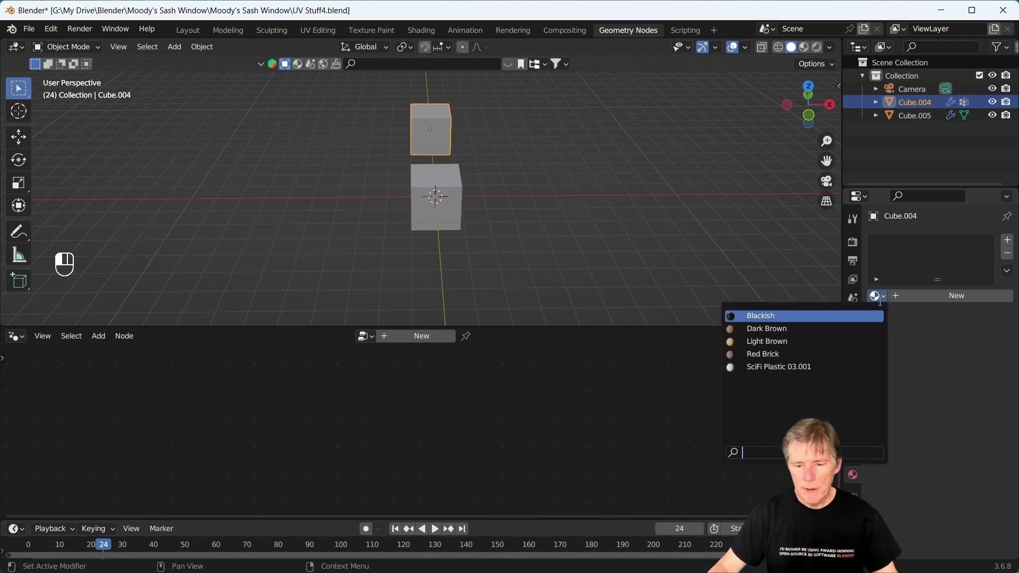
{"action": "left_click", "coordinate": [788, 355]}
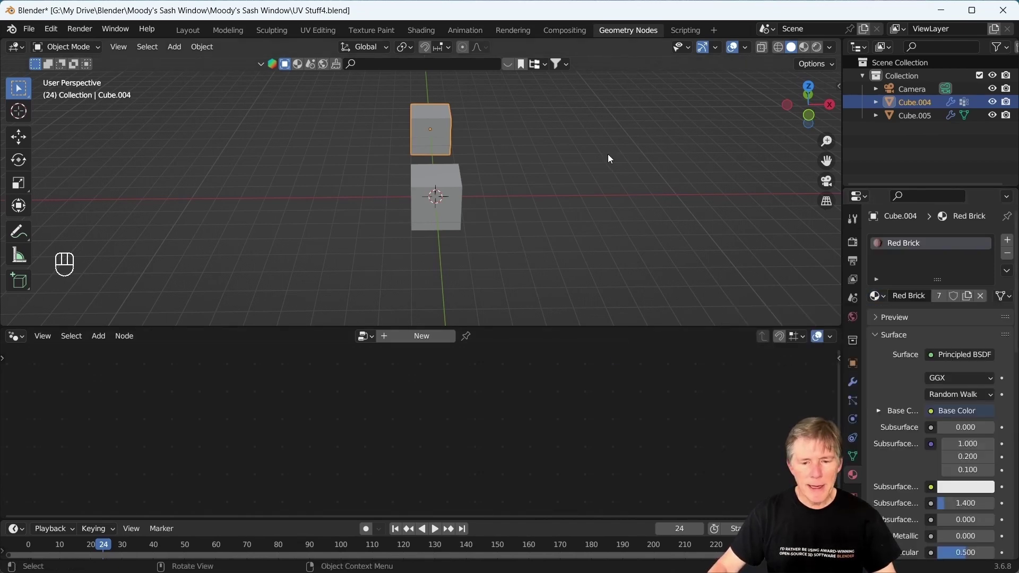
{"action": "middle_click_drag", "start_coordinate": [609, 159], "coordinate": [614, 228], "text": "shift"}
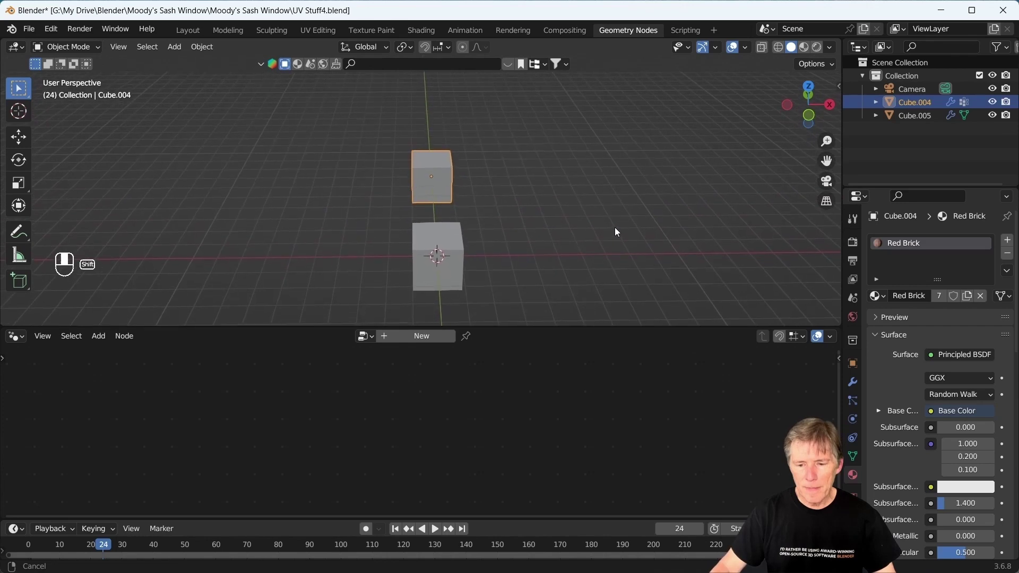
{"action": "left_click", "coordinate": [805, 47]}
{"action": "scroll", "coordinate": [563, 179], "scroll_direction": "up", "scroll_amount": 1}
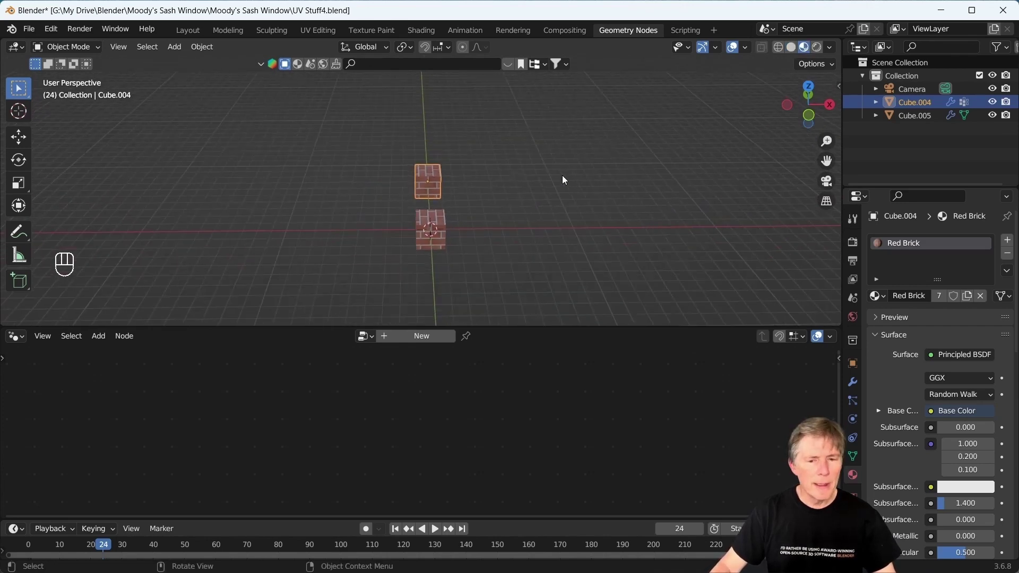
{"action": "middle_click_drag", "start_coordinate": [559, 180], "coordinate": [432, 148]}
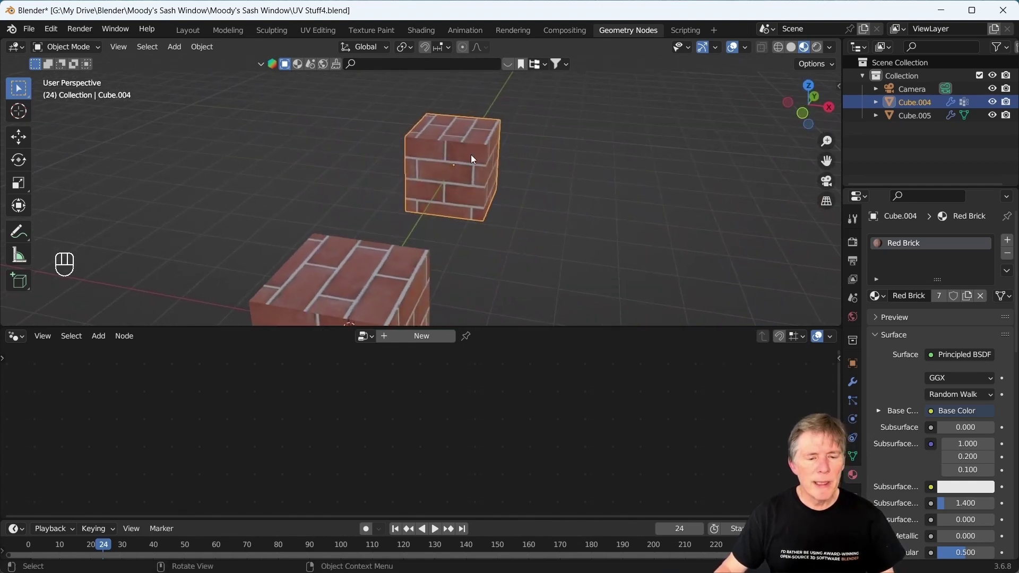
{"action": "scroll", "coordinate": [470, 139], "scroll_direction": "down", "scroll_amount": 2}
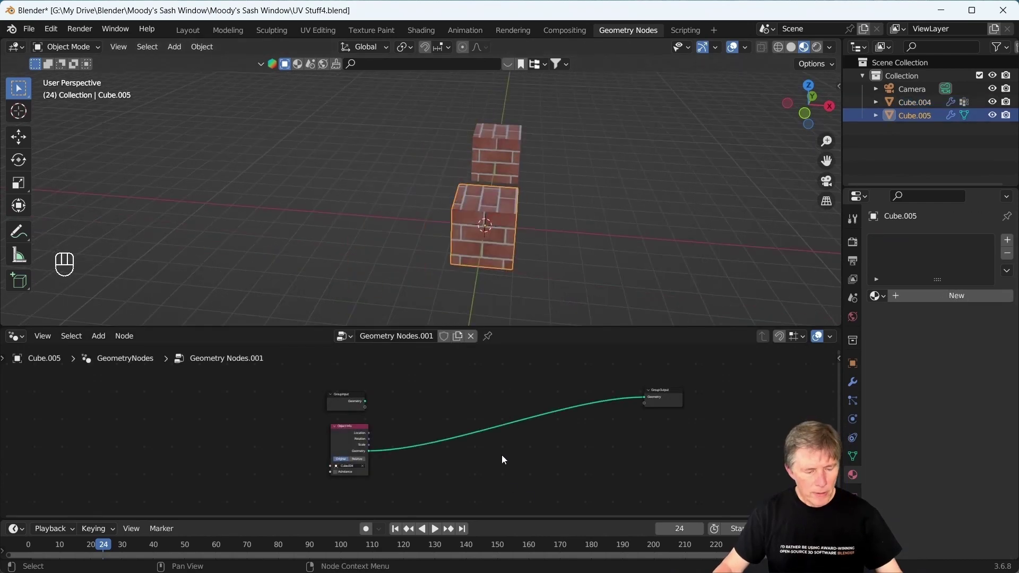
Insert a Set Position node into the geometry link.
{"action": "key", "text": "shift+a"}
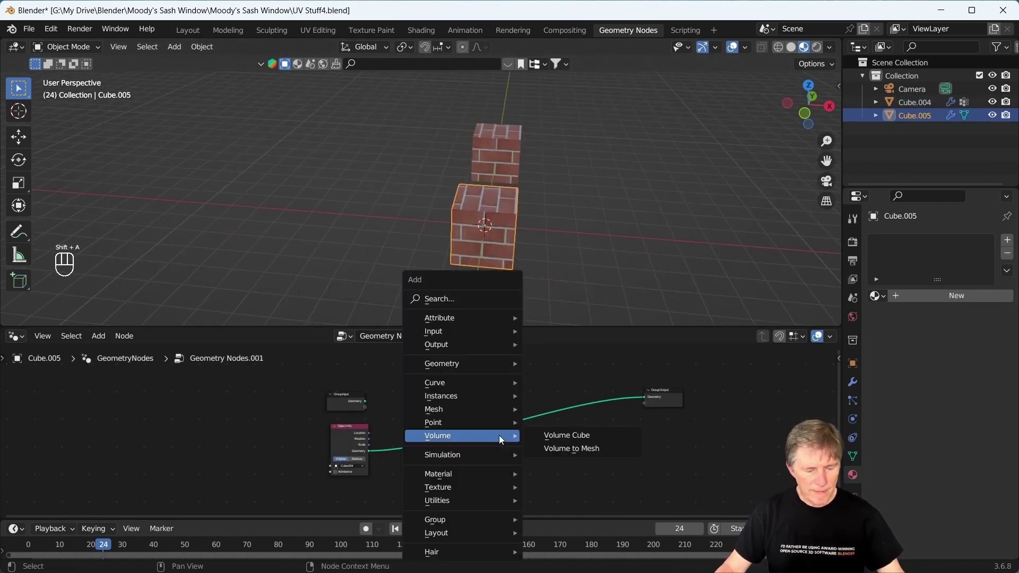
{"action": "type", "text": "et"}
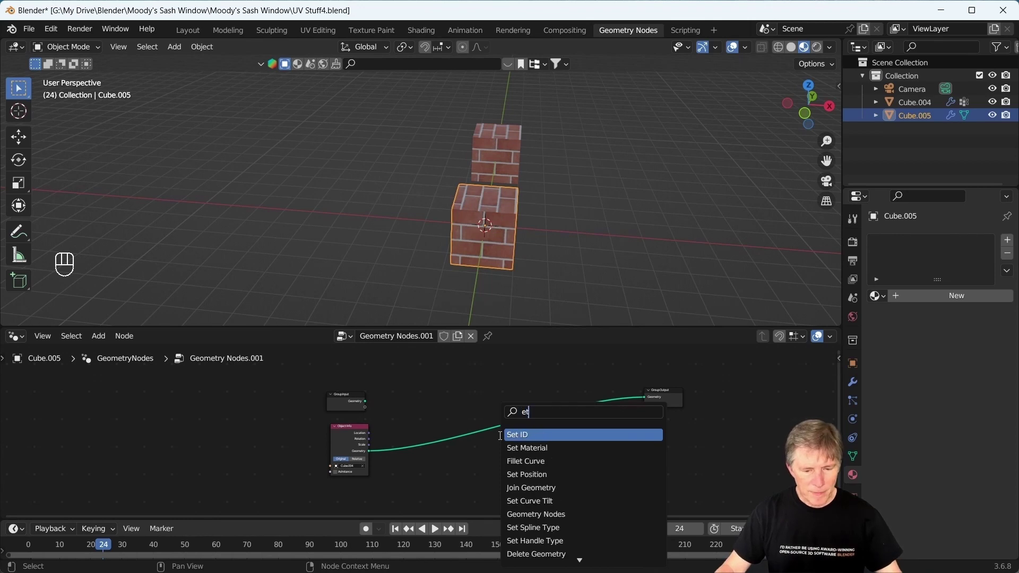
{"action": "key", "text": "Down"}
{"action": "key", "text": "Down"}
{"action": "key", "text": "Down"}
{"action": "key", "text": "Return"}
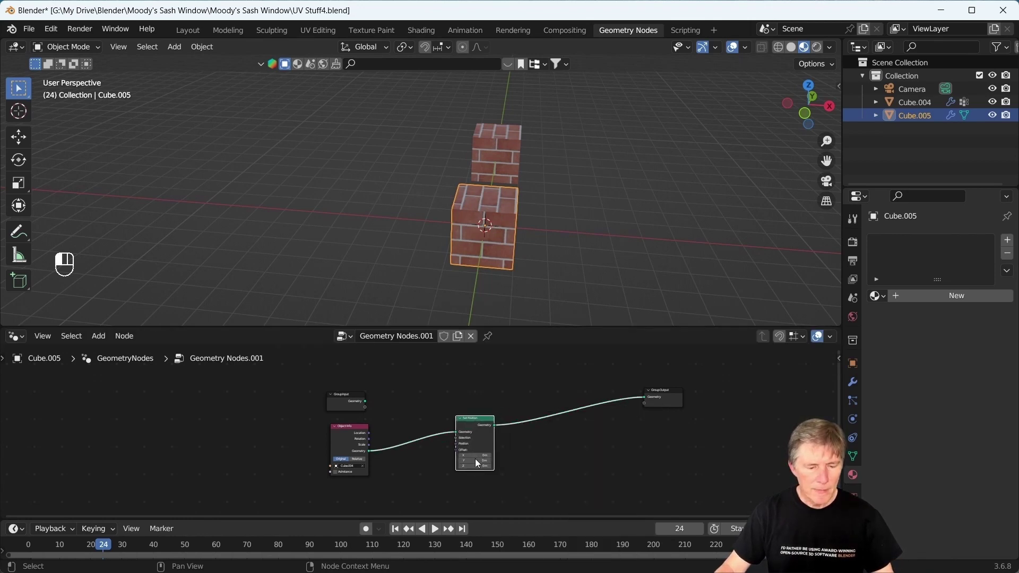
{"action": "scroll", "coordinate": [618, 449], "scroll_direction": "up", "scroll_amount": 4}
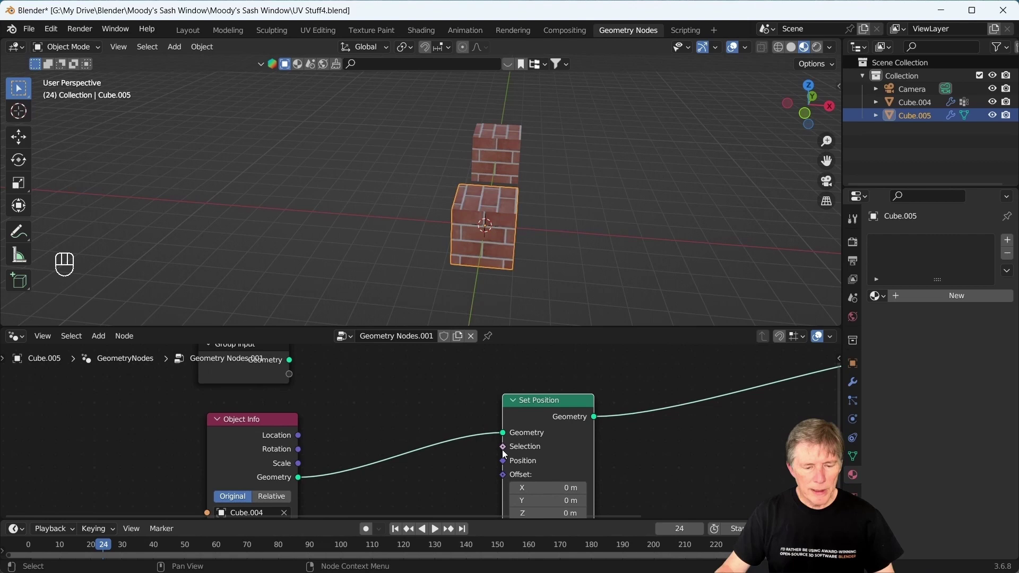
Feed Set Position's Selection from a Named Attribute node reading Top.
{"action": "left_click_drag", "start_coordinate": [504, 448], "coordinate": [417, 485]}
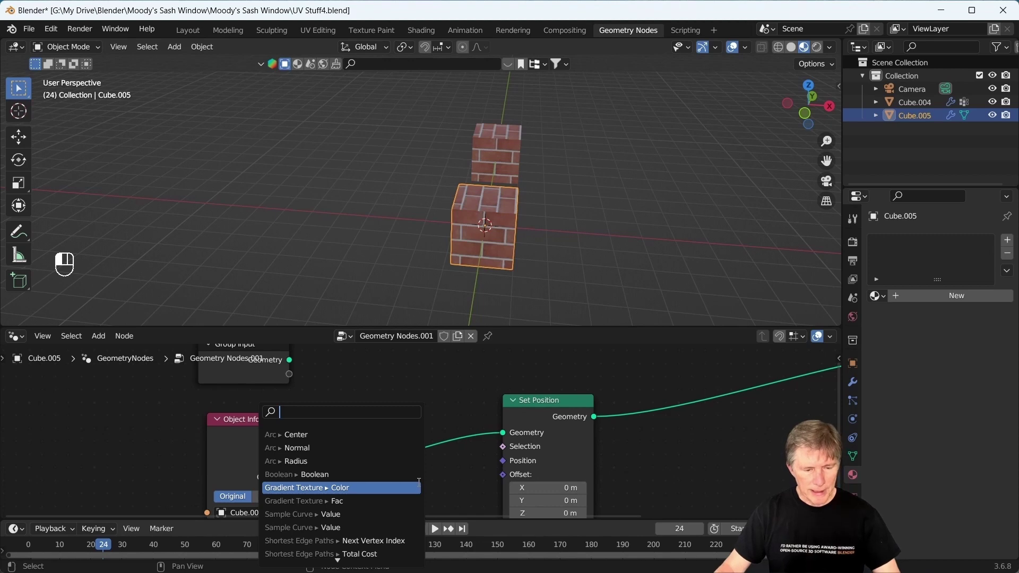
{"action": "type", "text": "nam"}
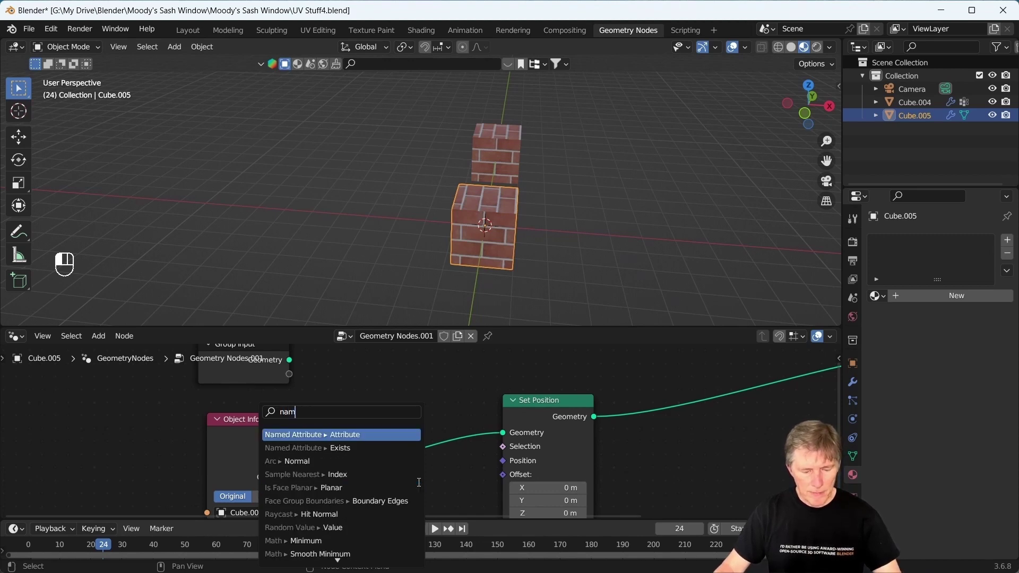
{"action": "type", "text": "ed"}
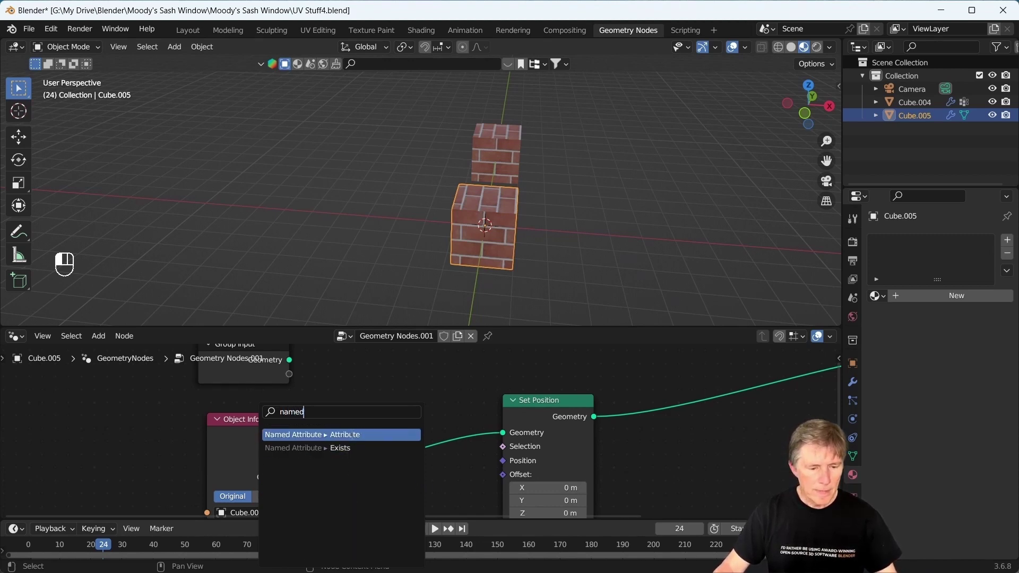
{"action": "left_click", "coordinate": [351, 433]}
{"action": "left_click", "coordinate": [393, 435]}
{"action": "key", "text": "KP_Decimal"}
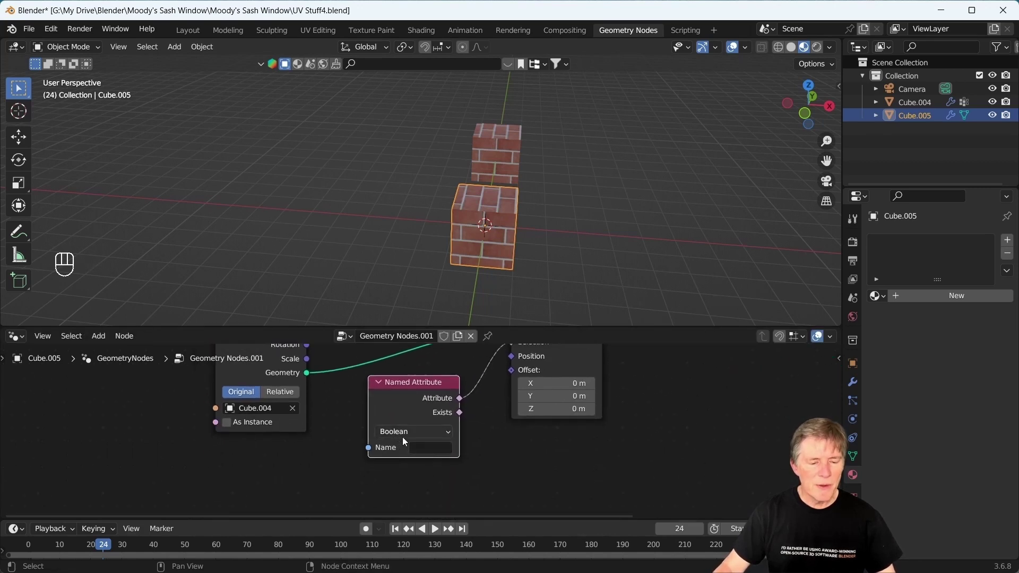
{"action": "left_click", "coordinate": [418, 452]}
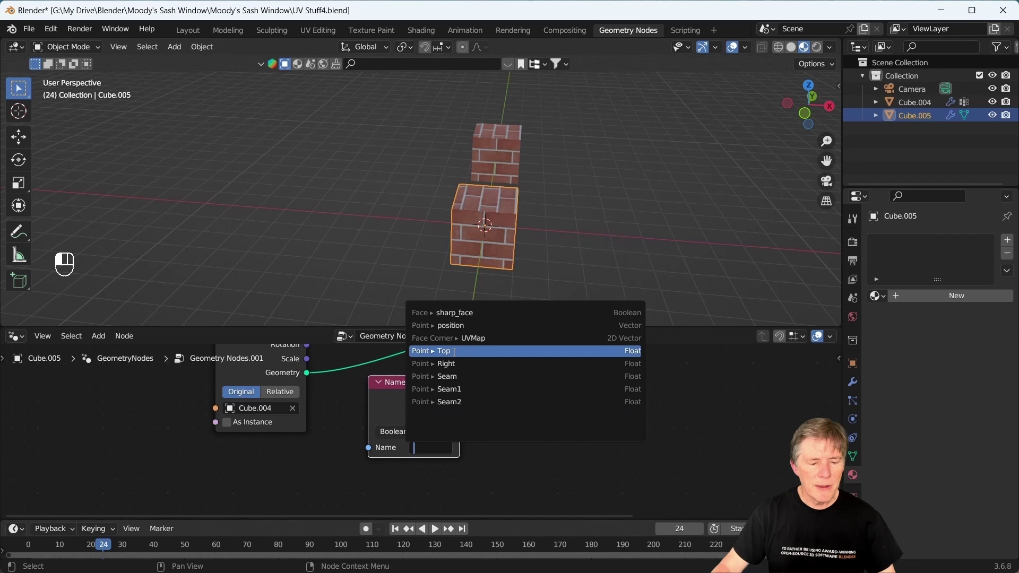
{"action": "left_click", "coordinate": [455, 351]}
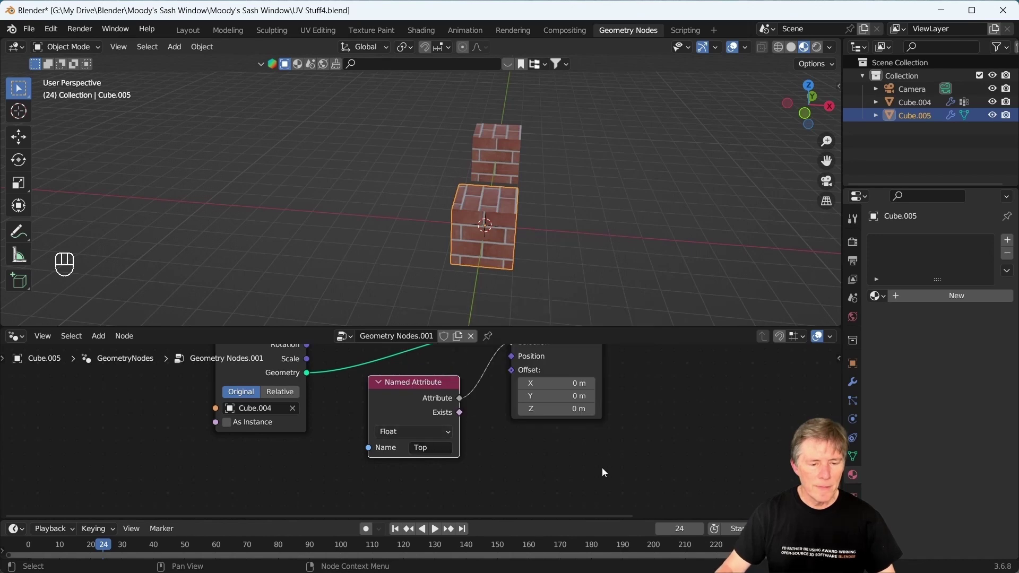
{"action": "left_click_drag", "start_coordinate": [415, 380], "coordinate": [395, 384]}
{"action": "scroll", "coordinate": [475, 472], "scroll_direction": "down", "scroll_amount": 1}
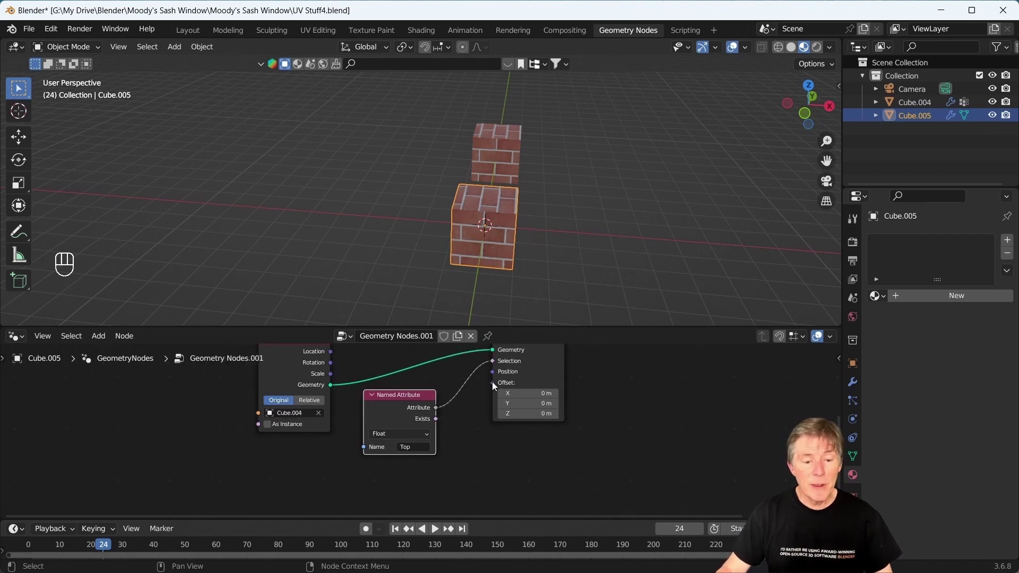
Drive the Offset with a Combine XYZ node whose Z is 0.3.
{"action": "left_click_drag", "start_coordinate": [493, 382], "coordinate": [517, 456]}
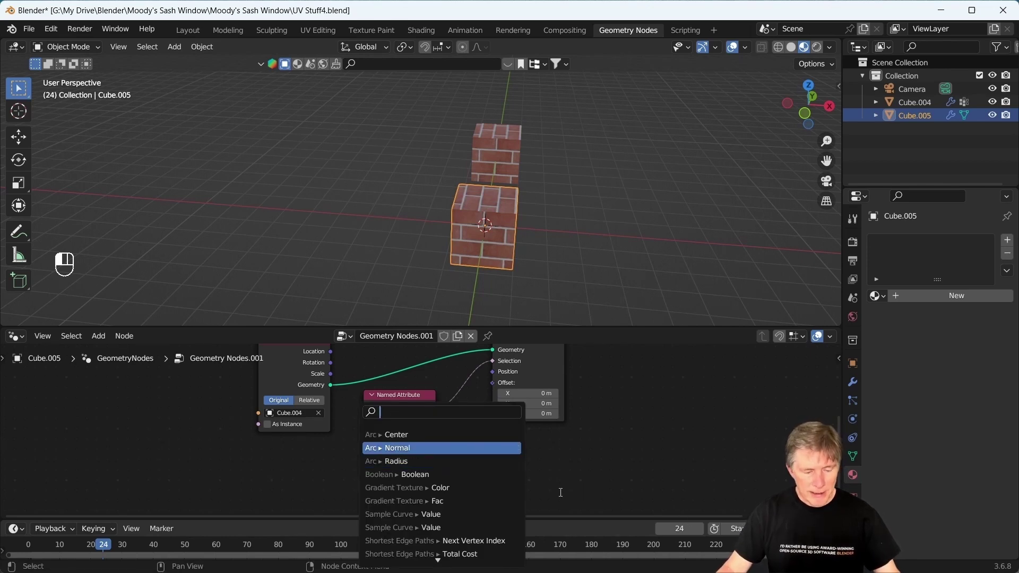
{"action": "type", "text": "com"}
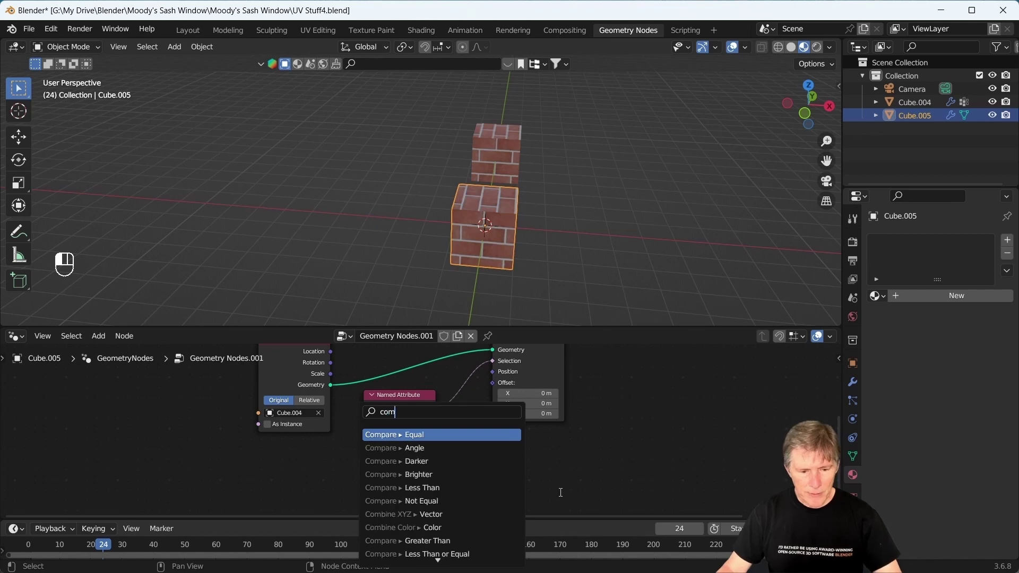
{"action": "type", "text": "bi"}
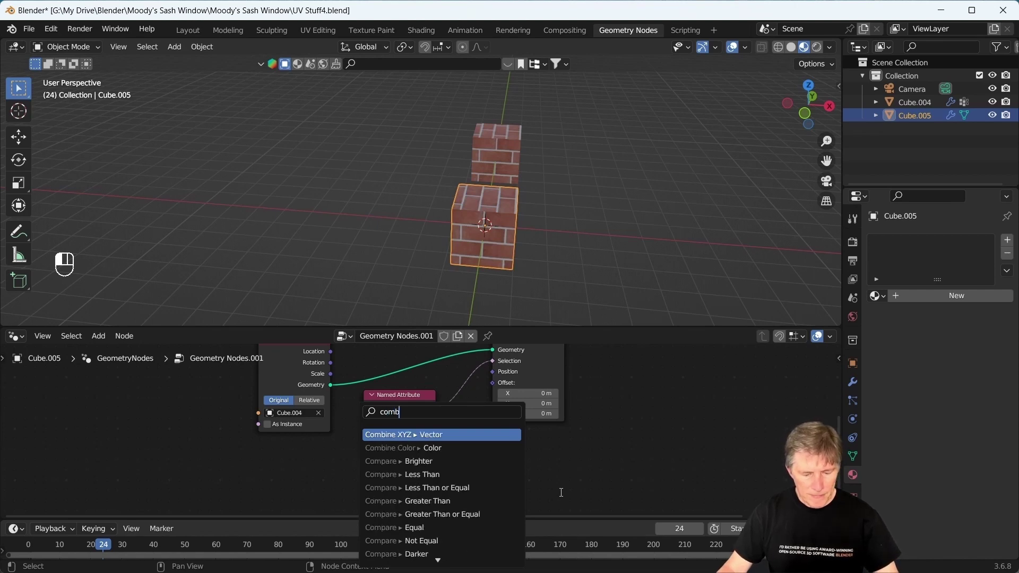
{"action": "left_click", "coordinate": [483, 436]}
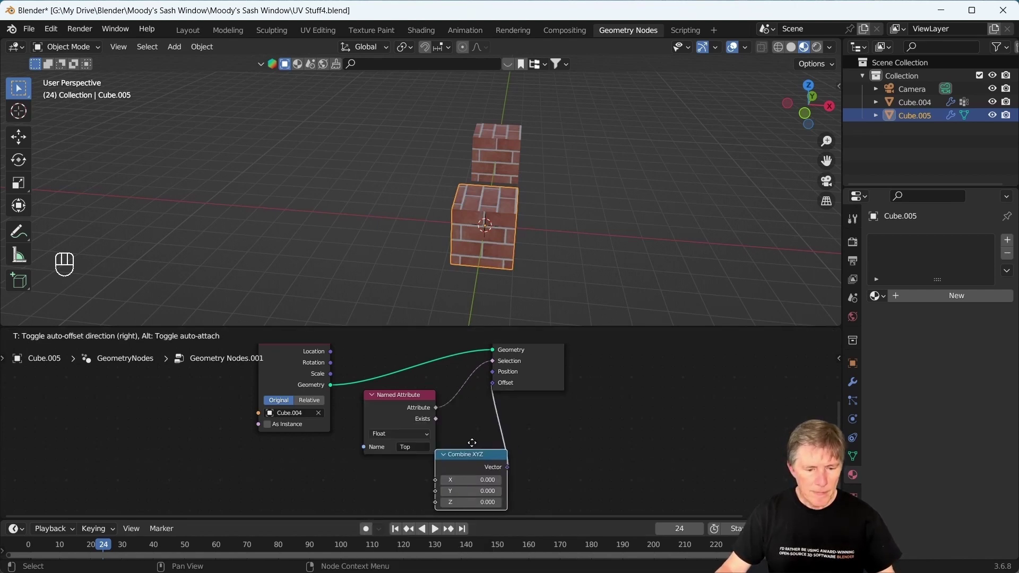
{"action": "left_click", "coordinate": [494, 433]}
{"action": "scroll", "coordinate": [575, 432], "scroll_direction": "down", "scroll_amount": 1}
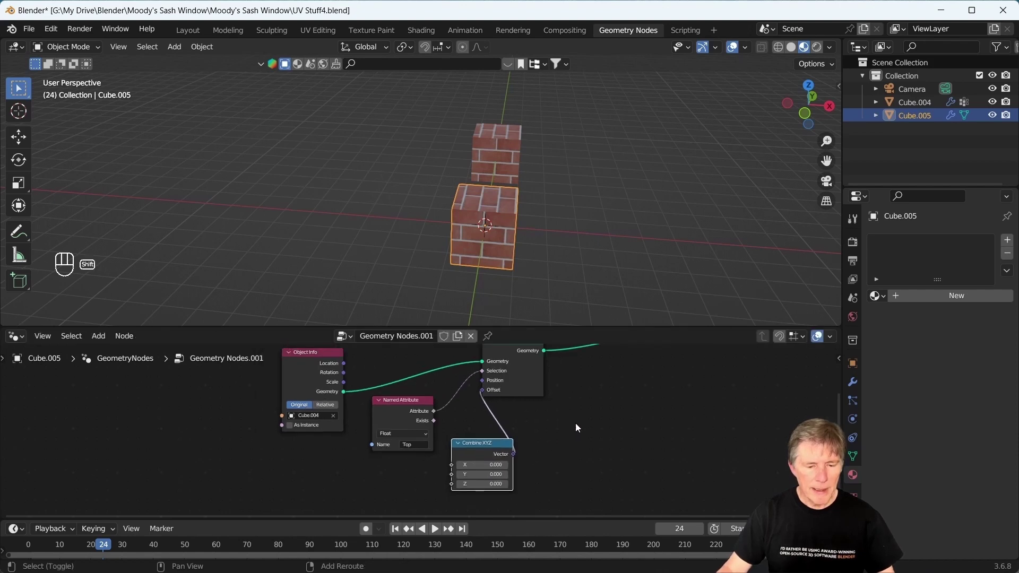
{"action": "middle_click_drag", "start_coordinate": [579, 423], "coordinate": [591, 420]}
{"action": "mouse_move", "coordinate": [494, 485]}
{"action": "left_mouse_down"}
{"action": "mouse_move", "coordinate": [541, 485]}
{"action": "mouse_move", "coordinate": [496, 484]}
{"action": "left_mouse_up"}
{"action": "scroll", "coordinate": [425, 438], "scroll_direction": "down", "scroll_amount": 2}
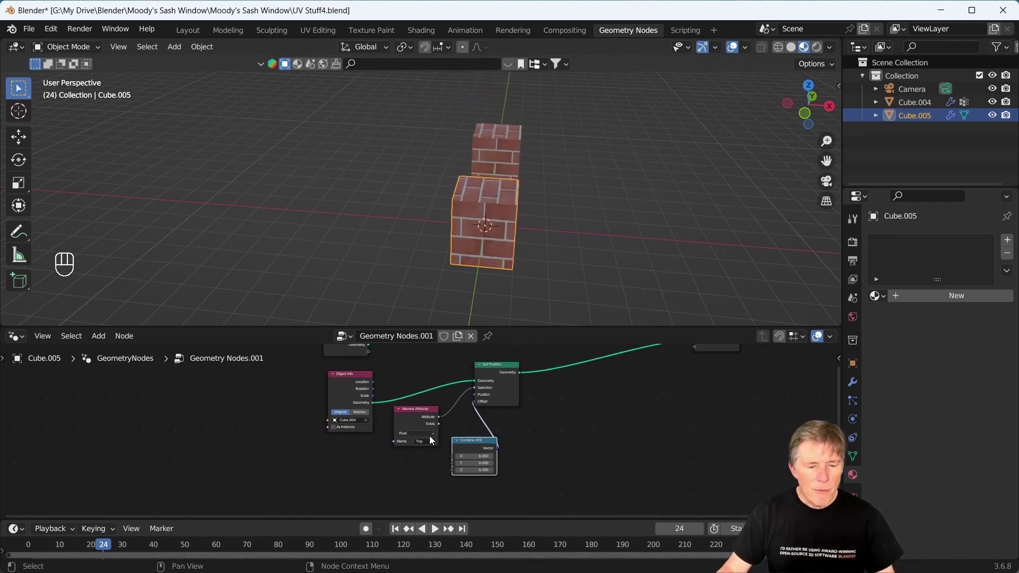
Select the Named Attribute and Set Position nodes together.
{"action": "left_click", "coordinate": [425, 416]}
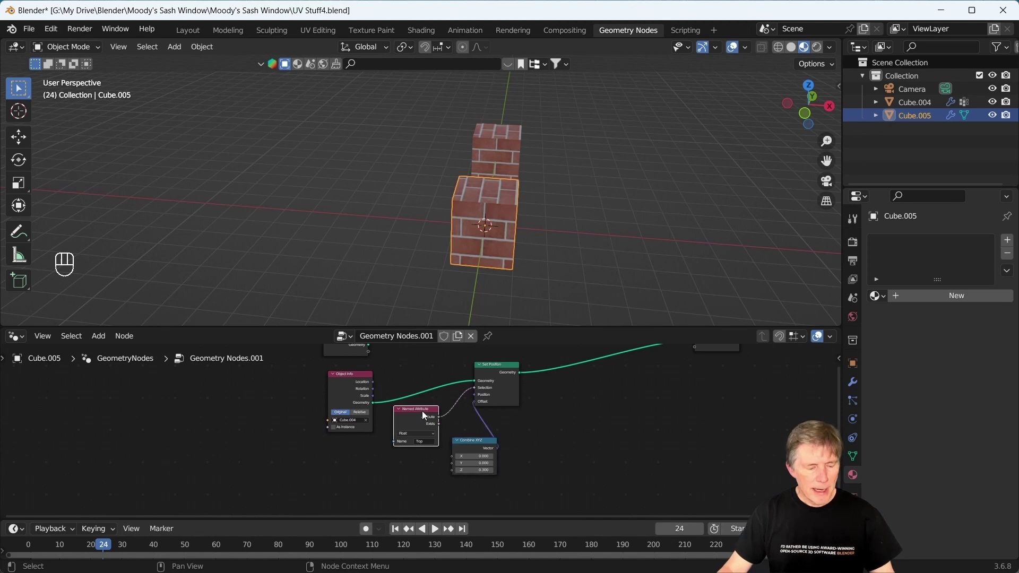
{"action": "left_click", "coordinate": [490, 368], "text": "shift"}
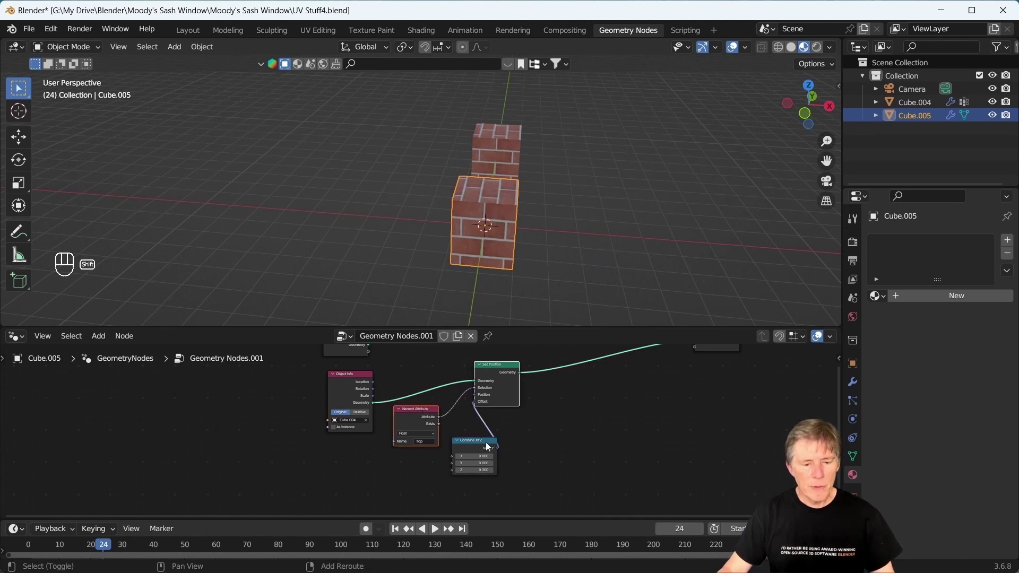
{"action": "scroll", "coordinate": [566, 436], "scroll_direction": "down", "scroll_amount": 1}
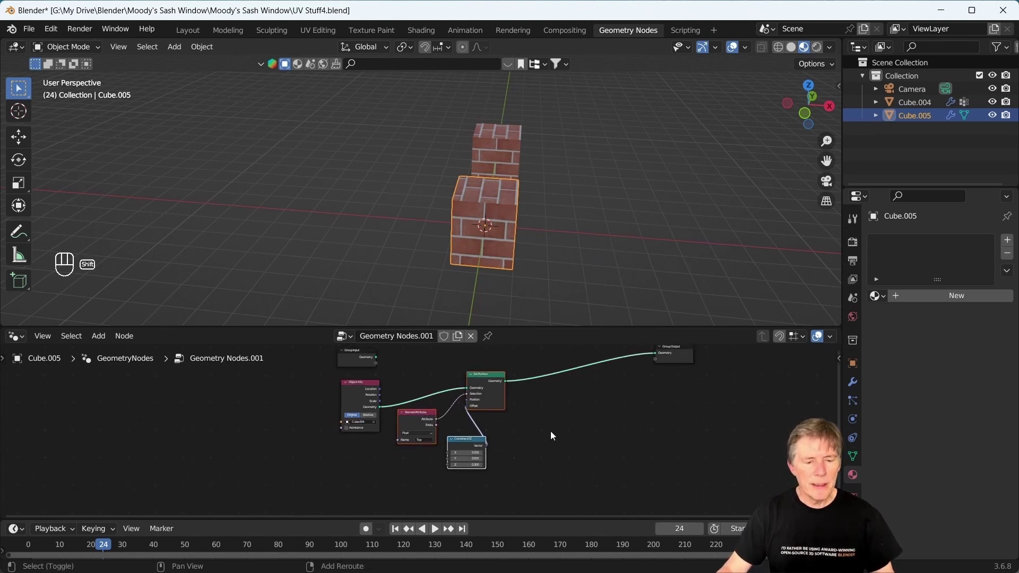
{"action": "middle_click_drag", "start_coordinate": [550, 431], "coordinate": [604, 438], "text": "shift"}
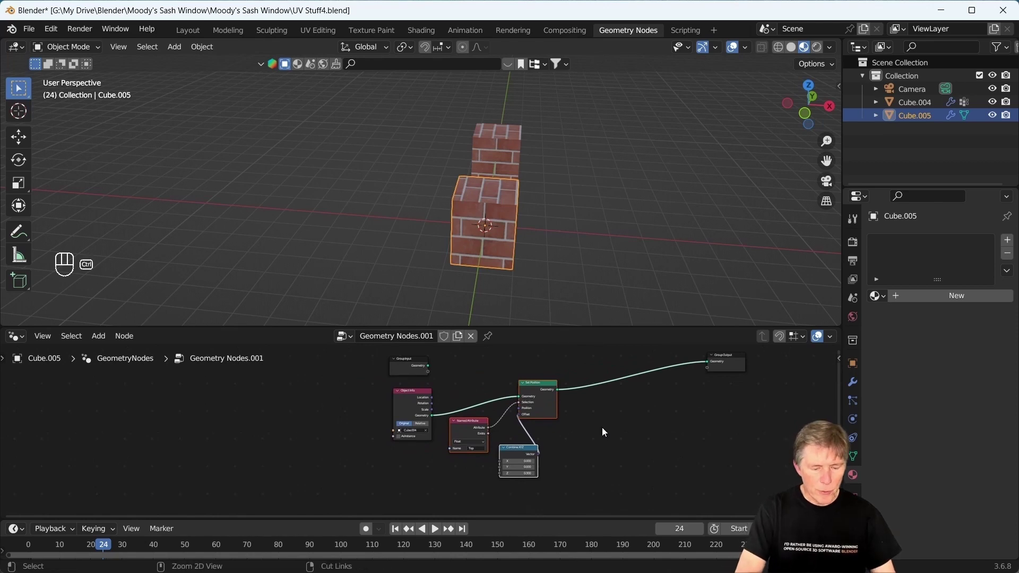
Wrap the selected nodes into NodeGroup.001 and expose Name, X, Y and Z as group inputs.
{"action": "key", "text": "ctrl+g"}
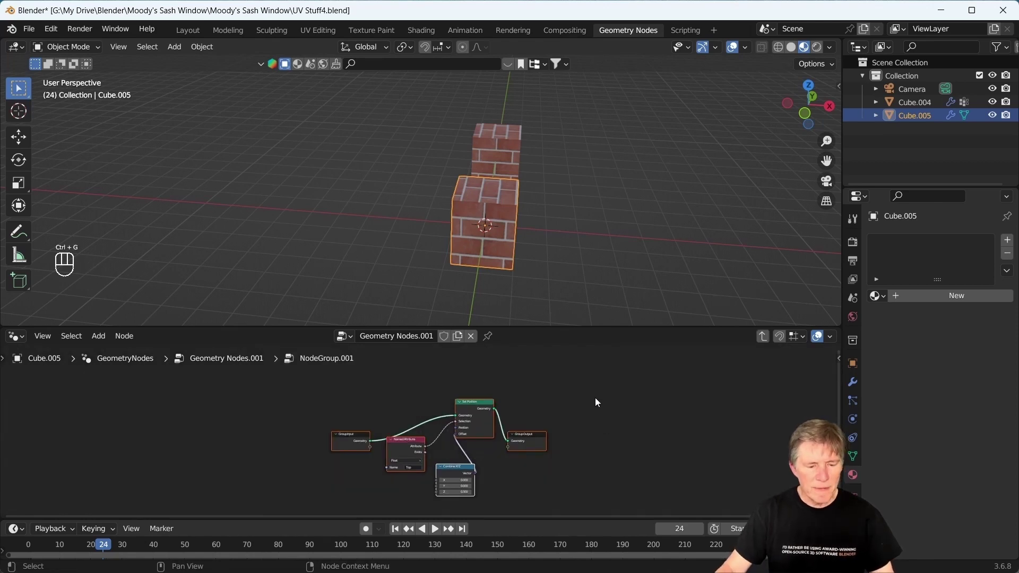
{"action": "scroll", "coordinate": [584, 417], "scroll_direction": "up", "scroll_amount": 3}
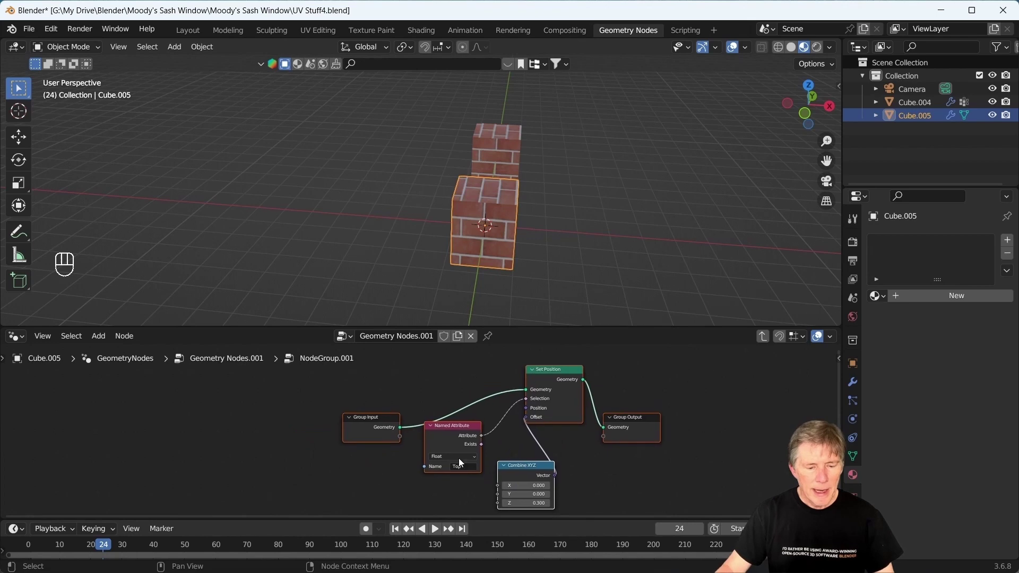
{"action": "left_click", "coordinate": [402, 467]}
{"action": "left_click_drag", "start_coordinate": [425, 467], "coordinate": [399, 442]}
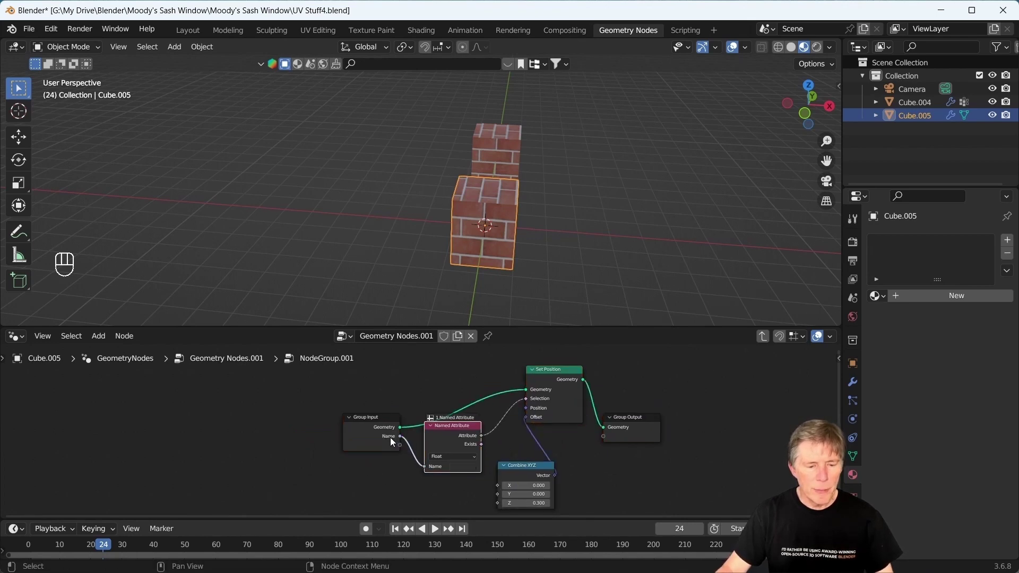
{"action": "middle_click_drag", "start_coordinate": [391, 479], "coordinate": [400, 460]}
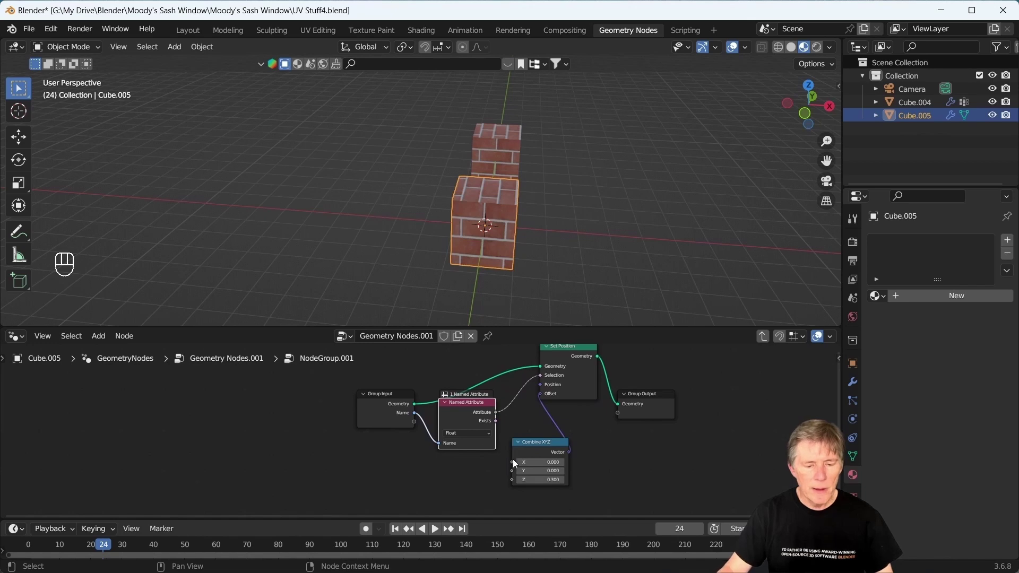
{"action": "left_click_drag", "start_coordinate": [513, 461], "coordinate": [414, 422]}
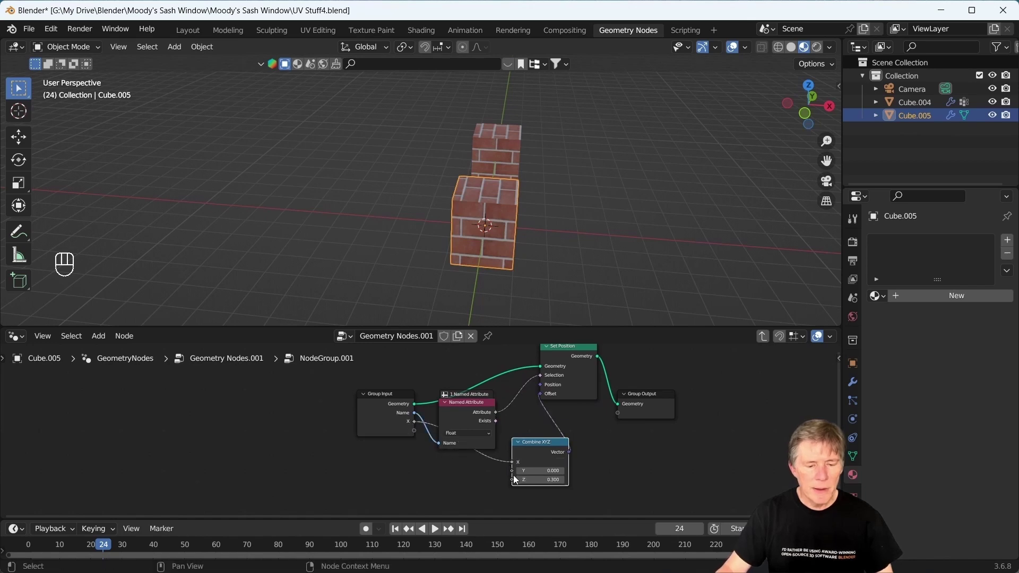
{"action": "left_click_drag", "start_coordinate": [513, 471], "coordinate": [467, 462]}
{"action": "left_click_drag", "start_coordinate": [412, 425], "coordinate": [413, 424]}
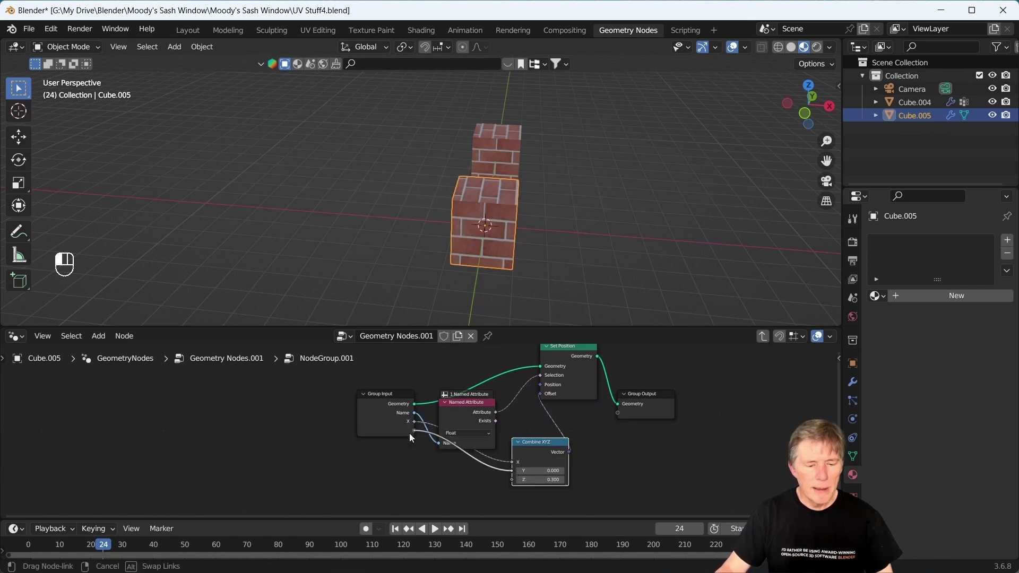
{"action": "left_click_drag", "start_coordinate": [513, 480], "coordinate": [413, 440]}
Leave the group and rename it SuperSetPosition.
{"action": "left_click", "coordinate": [383, 413]}
{"action": "key", "text": "Tab"}
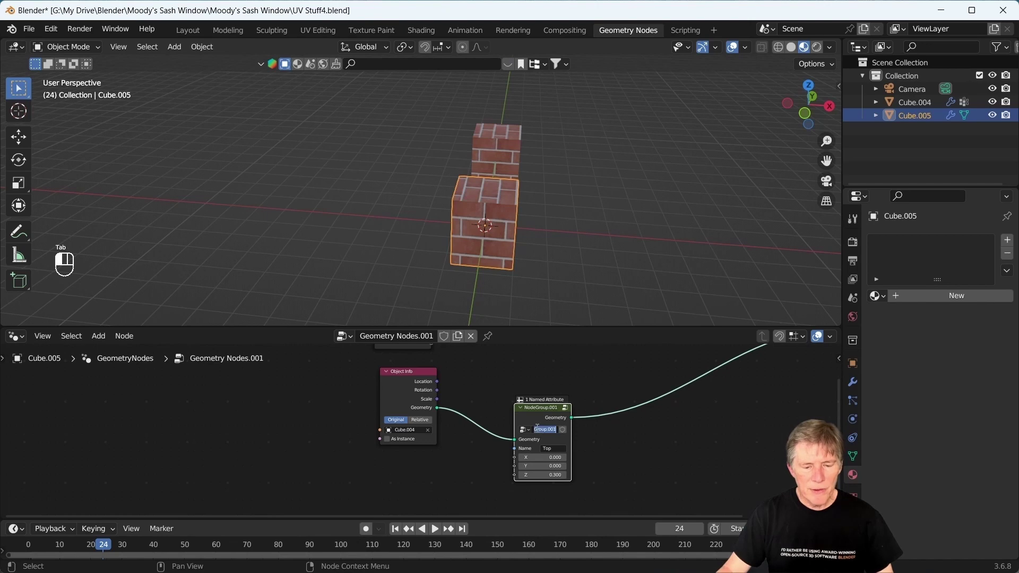
{"action": "key", "text": "BackSpace"}
{"action": "type", "text": "Supe"}
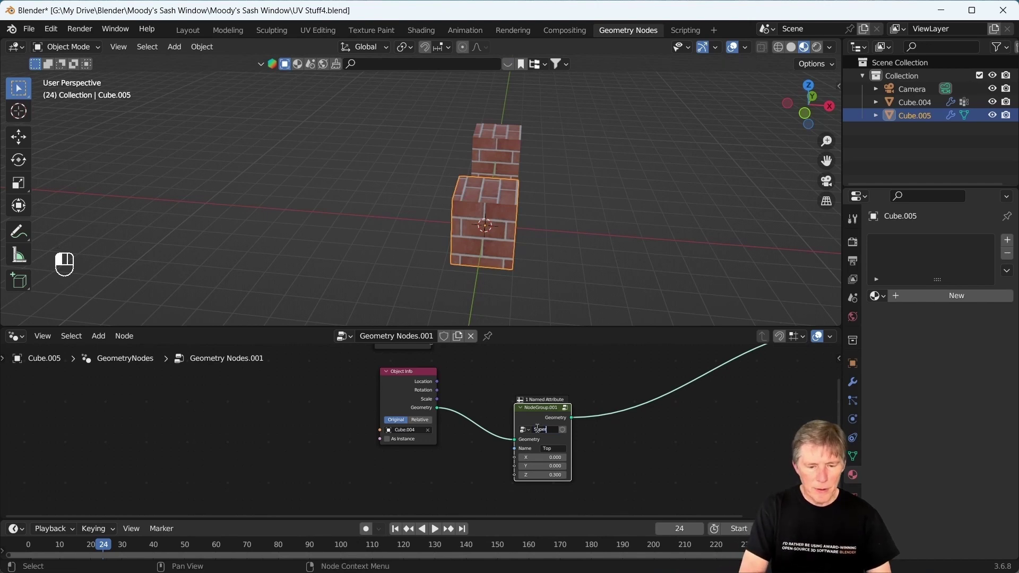
{"action": "type", "text": "rSetPosition"}
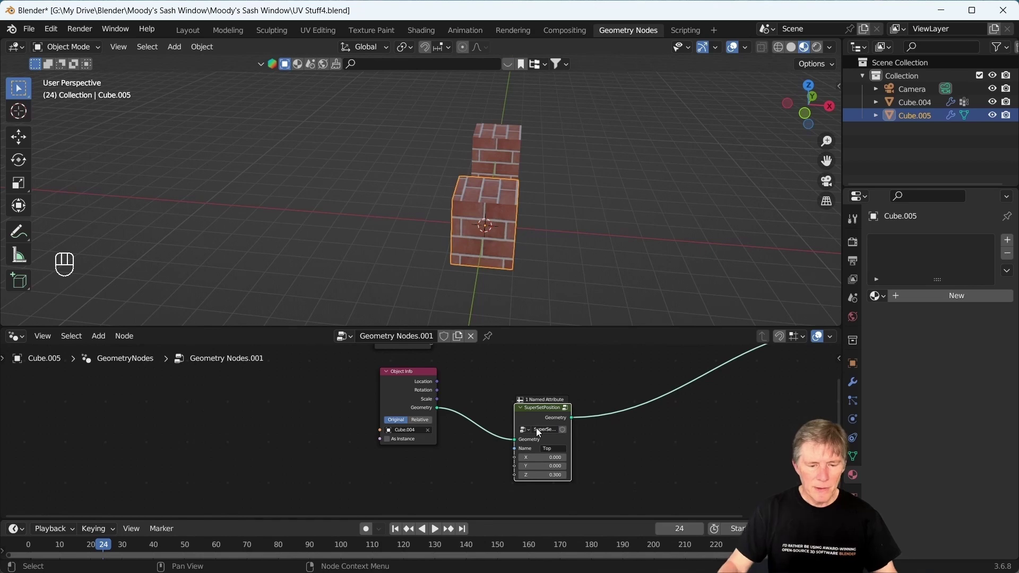
{"action": "middle_click_drag", "start_coordinate": [539, 432], "coordinate": [439, 436]}
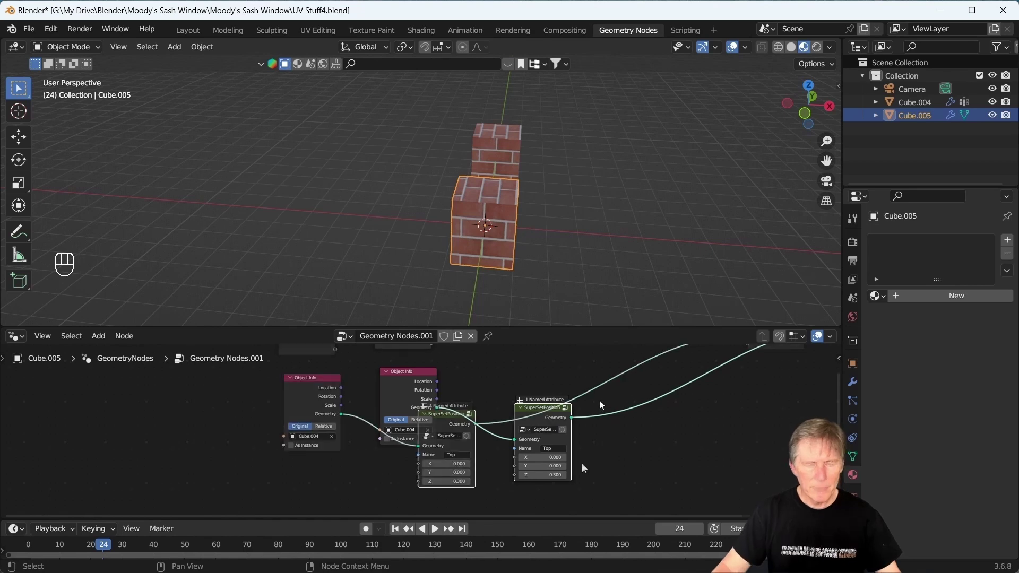
Chain a duplicate group onto the output with Name Right, Z 0 and X 9.8.
{"action": "key", "text": "shift+d"}
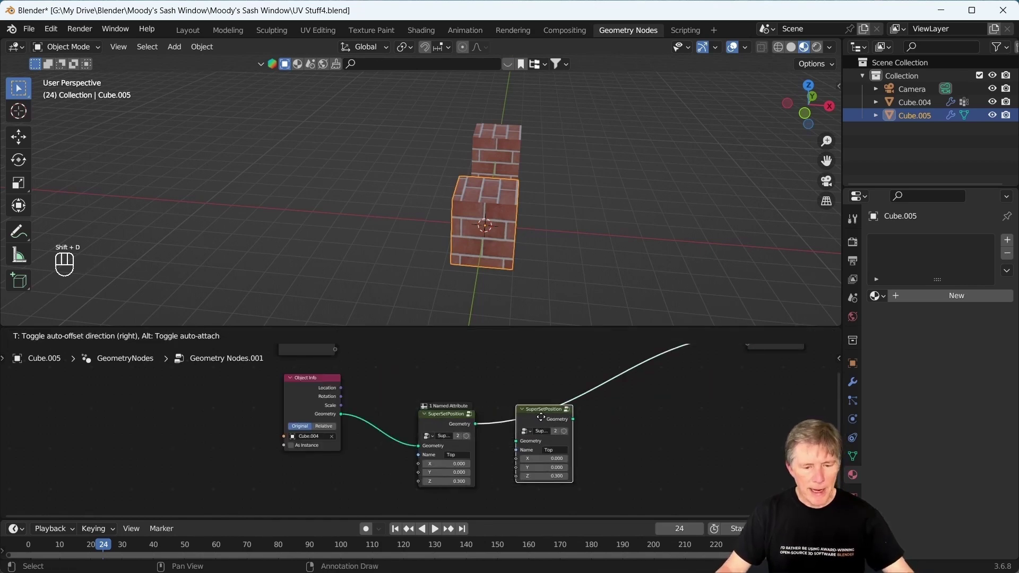
{"action": "left_click", "coordinate": [537, 433]}
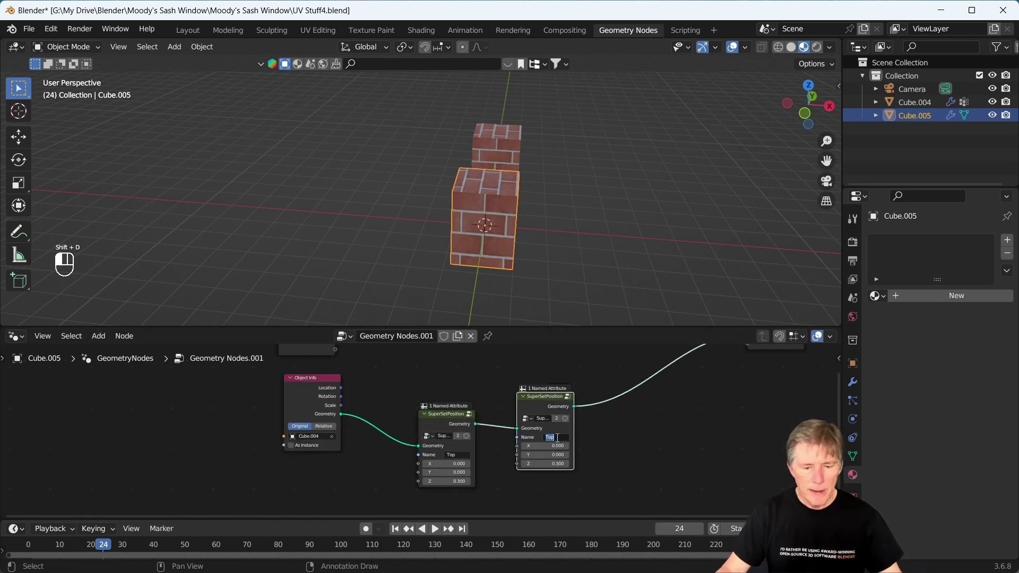
{"action": "type", "text": "Right"}
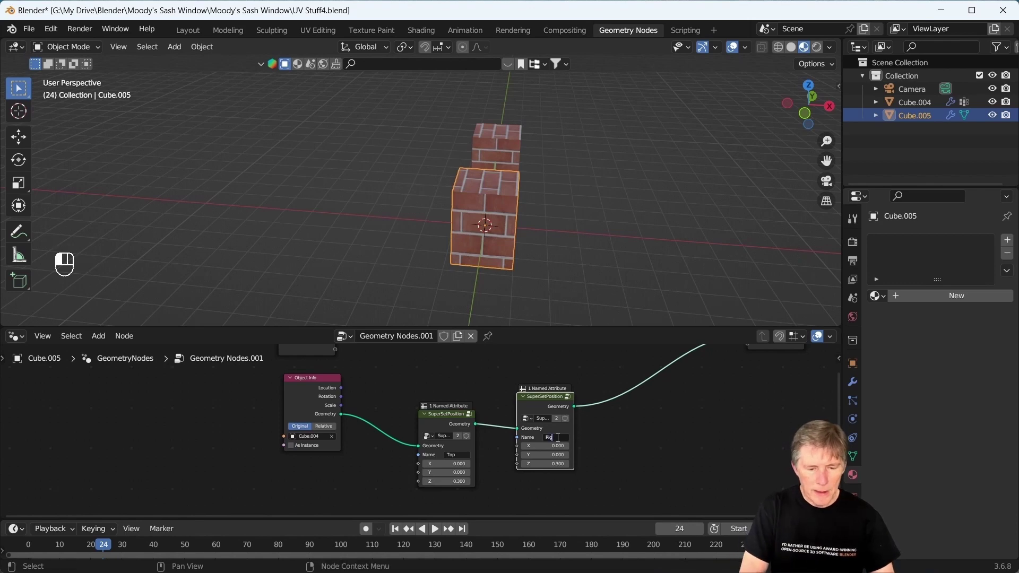
{"action": "key", "text": "Return"}
{"action": "left_click", "coordinate": [535, 465]}
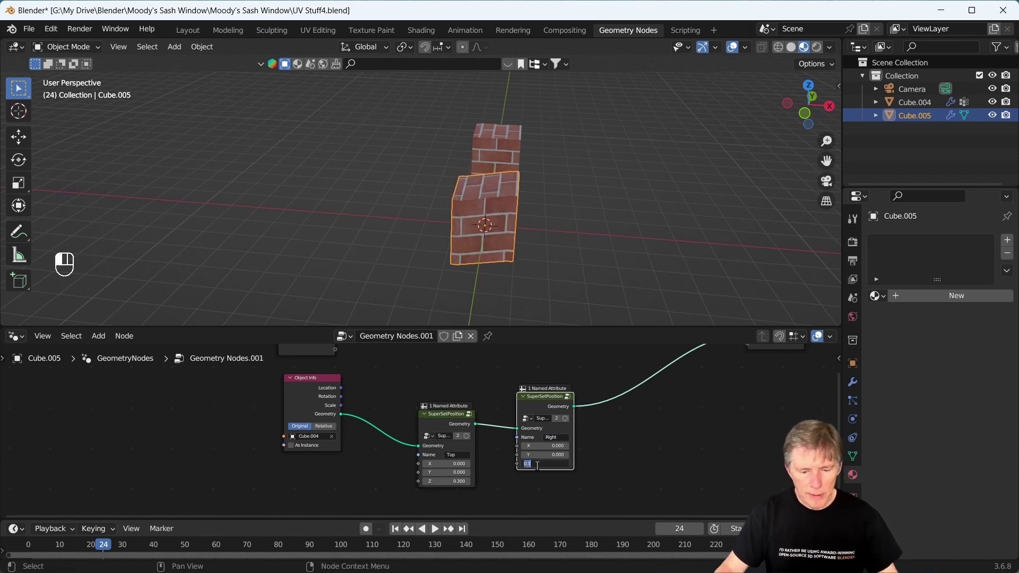
{"action": "type", "text": "0"}
{"action": "key", "text": "Return"}
{"action": "left_click_drag", "start_coordinate": [537, 444], "coordinate": [621, 444]}
{"action": "scroll", "coordinate": [550, 260], "scroll_direction": "down", "scroll_amount": 3}
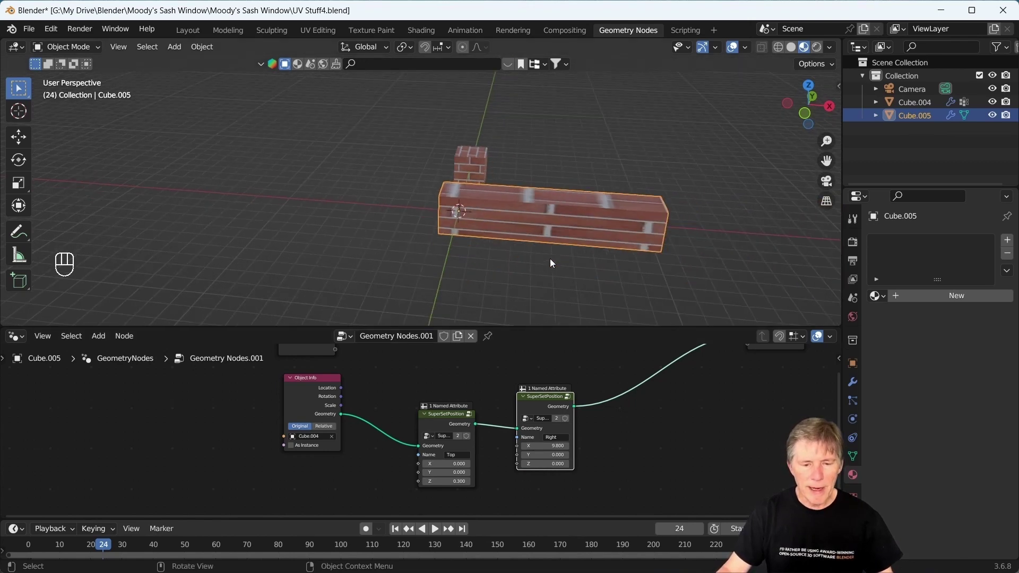
{"action": "middle_click_drag", "start_coordinate": [550, 259], "coordinate": [559, 283]}
{"action": "scroll", "coordinate": [572, 238], "scroll_direction": "down", "scroll_amount": 2}
Insert a Store Named Attribute node into the output link.
{"action": "key", "text": "Home"}
{"action": "scroll", "coordinate": [574, 475], "scroll_direction": "up", "scroll_amount": 2}
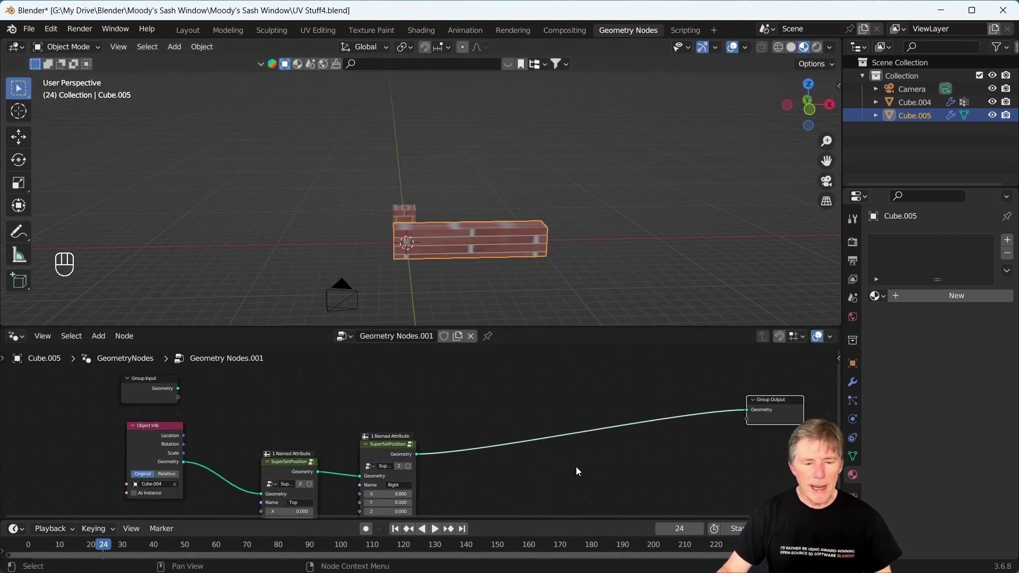
{"action": "key", "text": "shift+a"}
{"action": "mouse_move", "coordinate": [608, 460]}
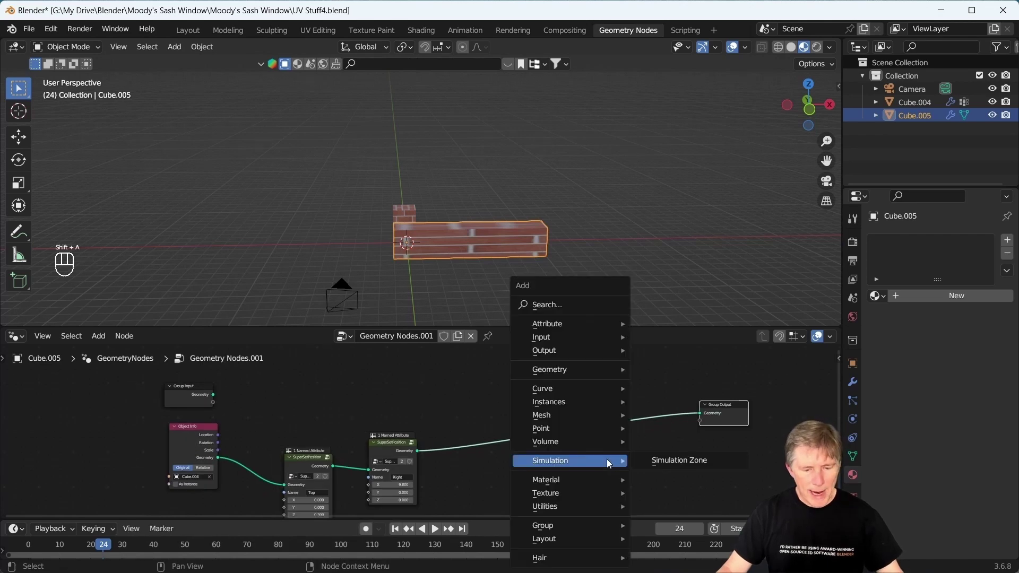
{"action": "key", "text": "BackSpace"}
{"action": "key", "text": "BackSpace"}
{"action": "type", "text": "sto"}
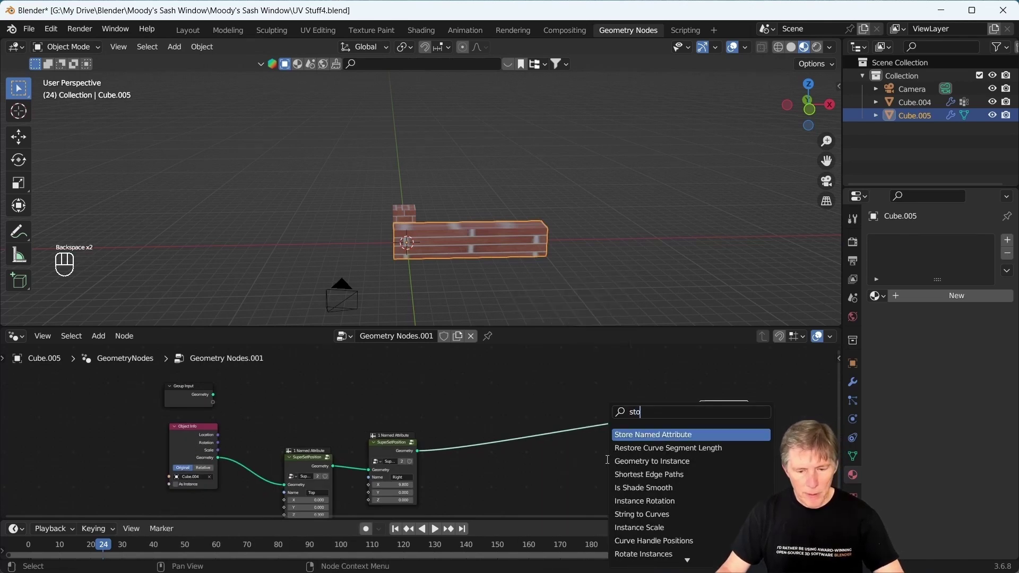
{"action": "left_click", "coordinate": [640, 435]}
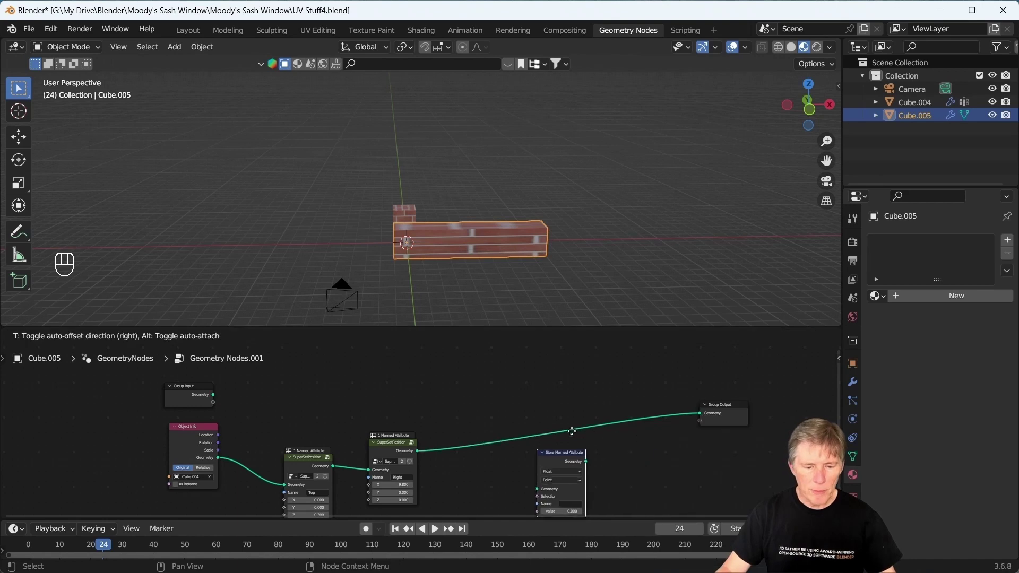
{"action": "left_click", "coordinate": [571, 411]}
{"action": "scroll", "coordinate": [631, 443], "scroll_direction": "up", "scroll_amount": 3}
{"action": "scroll", "coordinate": [517, 447], "scroll_direction": "down", "scroll_amount": 1}
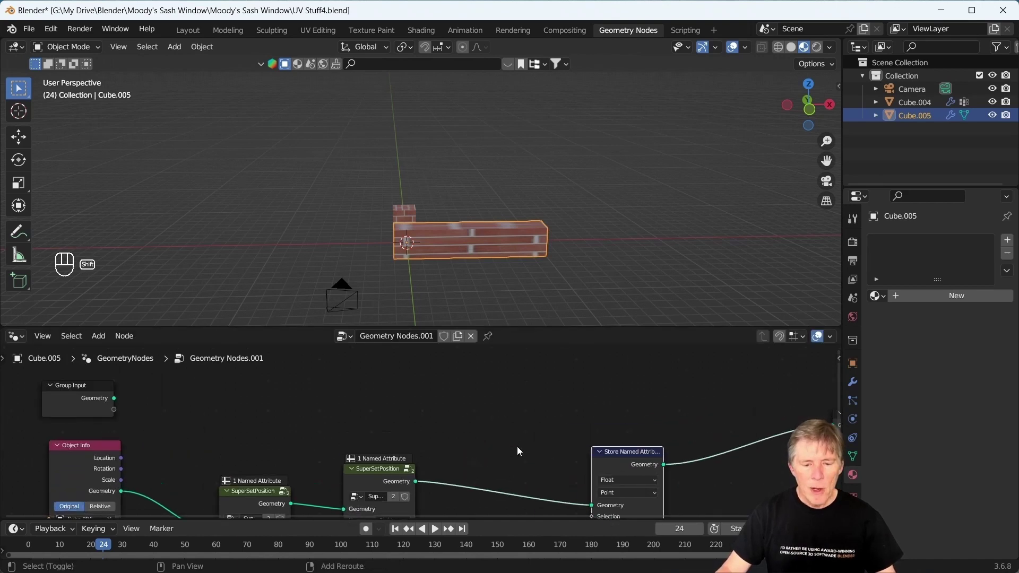
{"action": "middle_click_drag", "start_coordinate": [517, 447], "coordinate": [416, 382]}
Set it to store a 2D Vector on Face Corner under the UVMap name.
{"action": "left_click", "coordinate": [526, 418]}
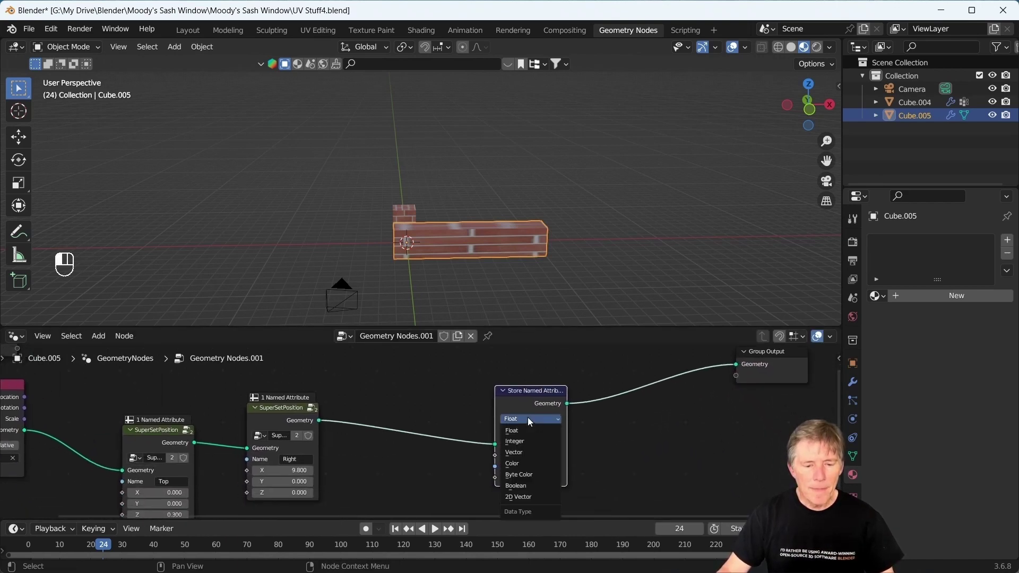
{"action": "left_click", "coordinate": [524, 497]}
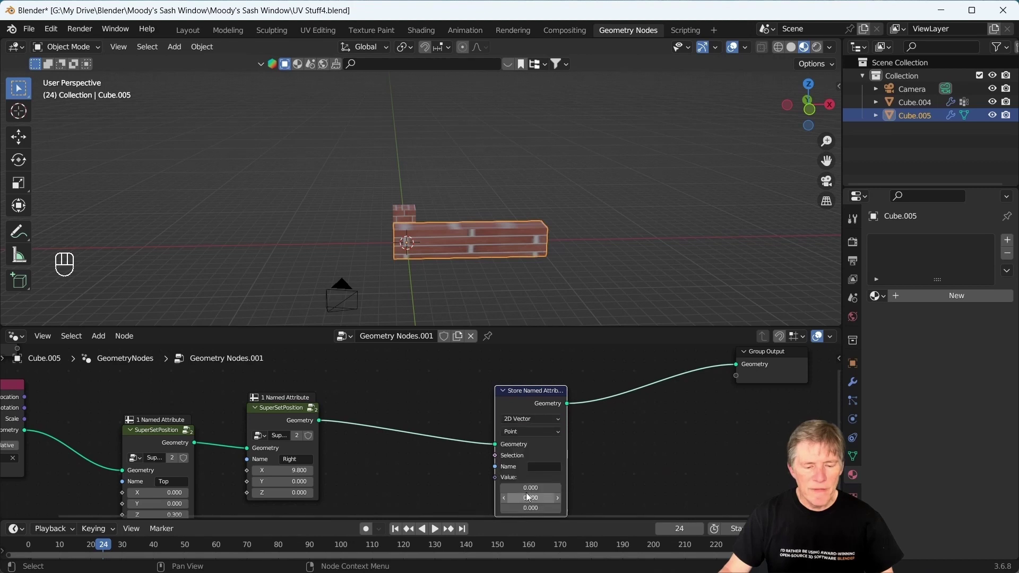
{"action": "left_click", "coordinate": [537, 432]}
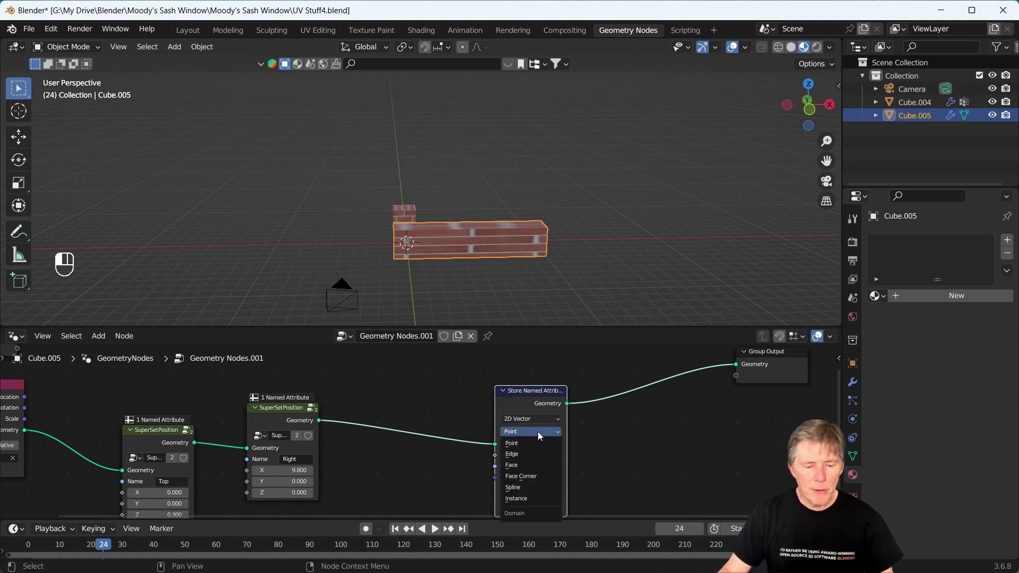
{"action": "left_click", "coordinate": [535, 477]}
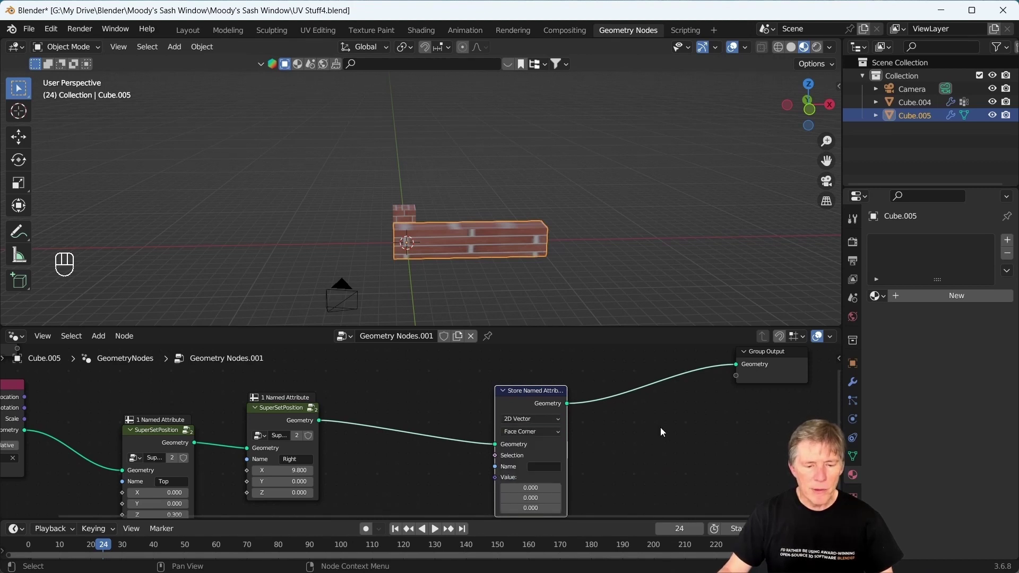
{"action": "scroll", "coordinate": [660, 428], "scroll_direction": "up", "scroll_amount": 2}
{"action": "scroll", "coordinate": [684, 419], "scroll_direction": "down", "scroll_amount": 1, "text": "shift"}
{"action": "key", "text": "Home"}
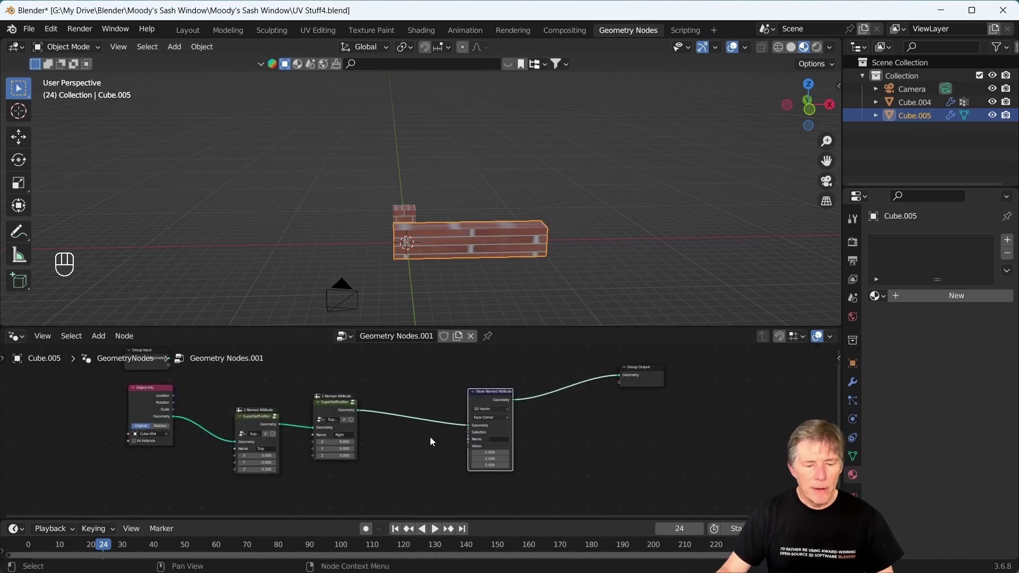
{"action": "scroll", "coordinate": [600, 441], "scroll_direction": "up", "scroll_amount": 2}
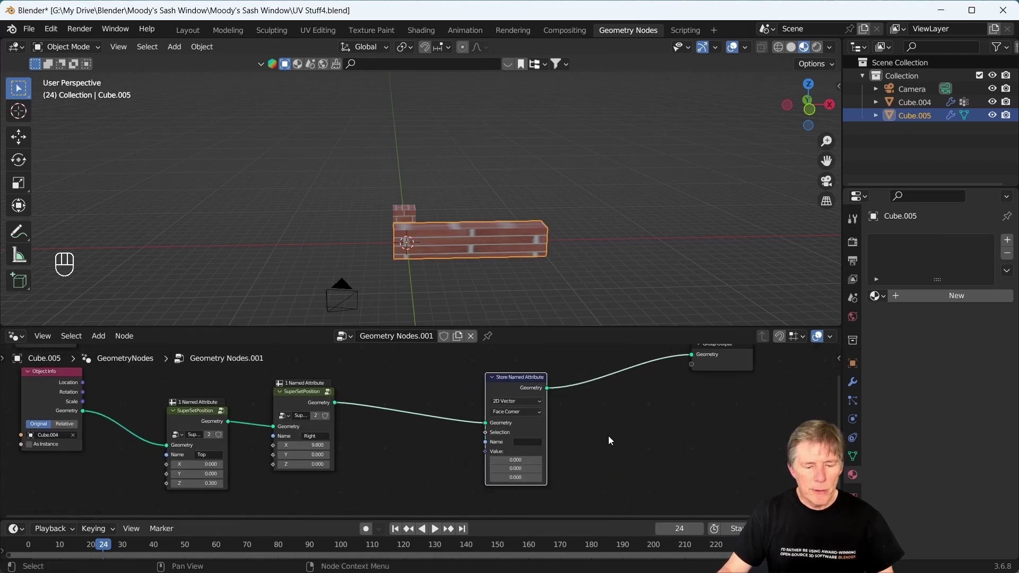
{"action": "left_click", "coordinate": [525, 442]}
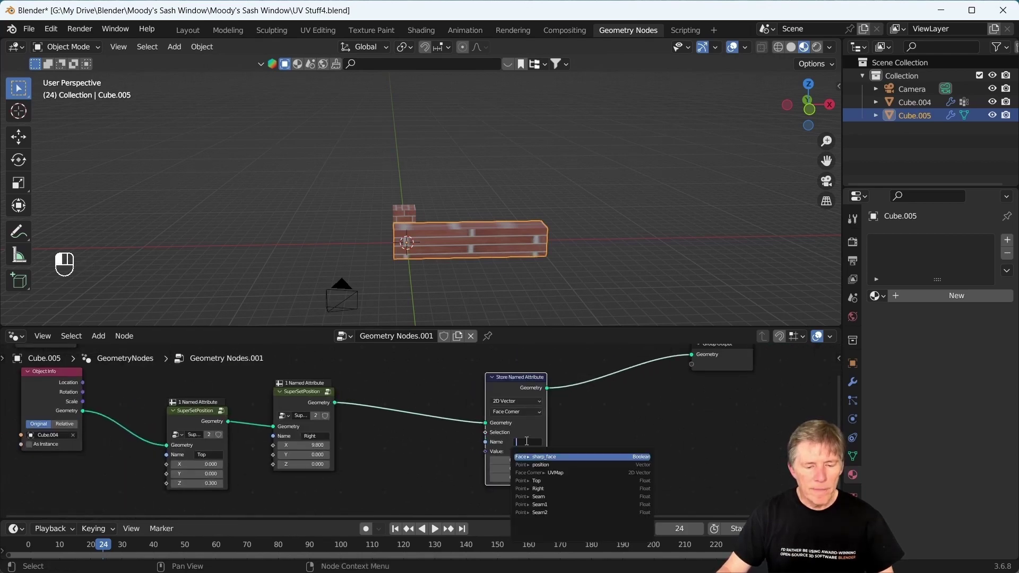
{"action": "left_click", "coordinate": [537, 472]}
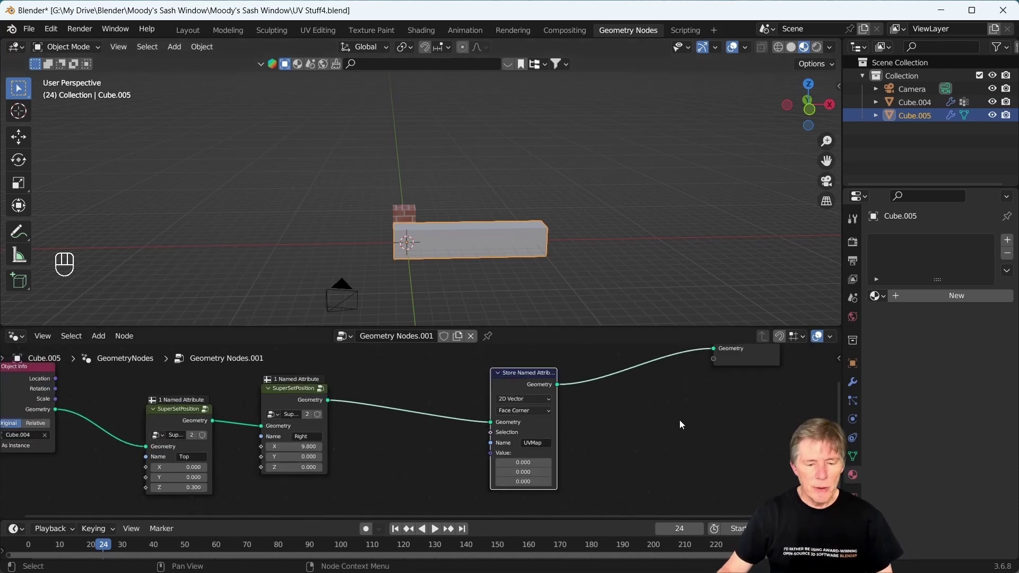
{"action": "scroll", "coordinate": [645, 444], "scroll_direction": "down", "scroll_amount": 1}
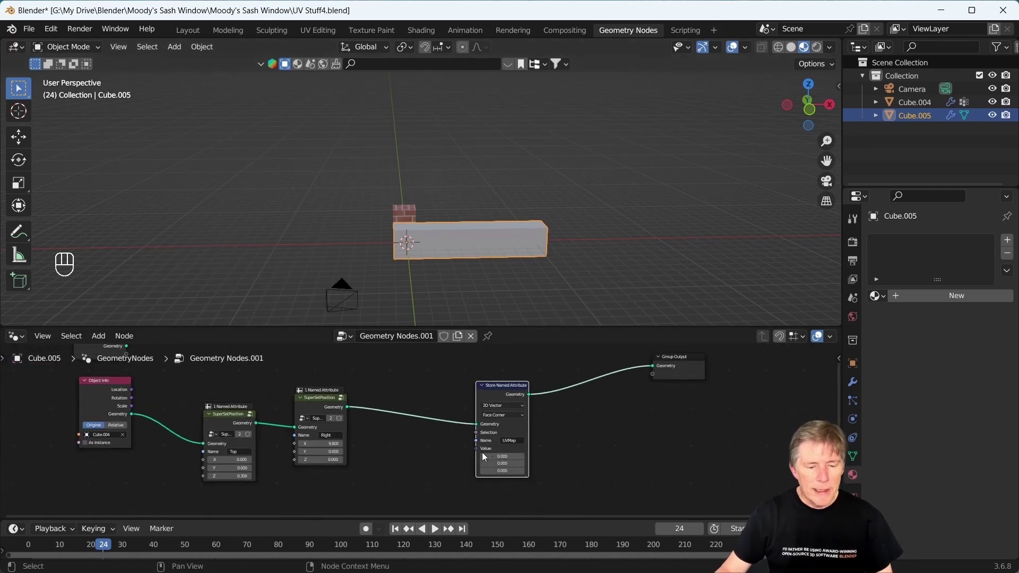
Feed the stored Value from a new UV Unwrap node's UV output.
{"action": "left_click_drag", "start_coordinate": [477, 448], "coordinate": [437, 477]}
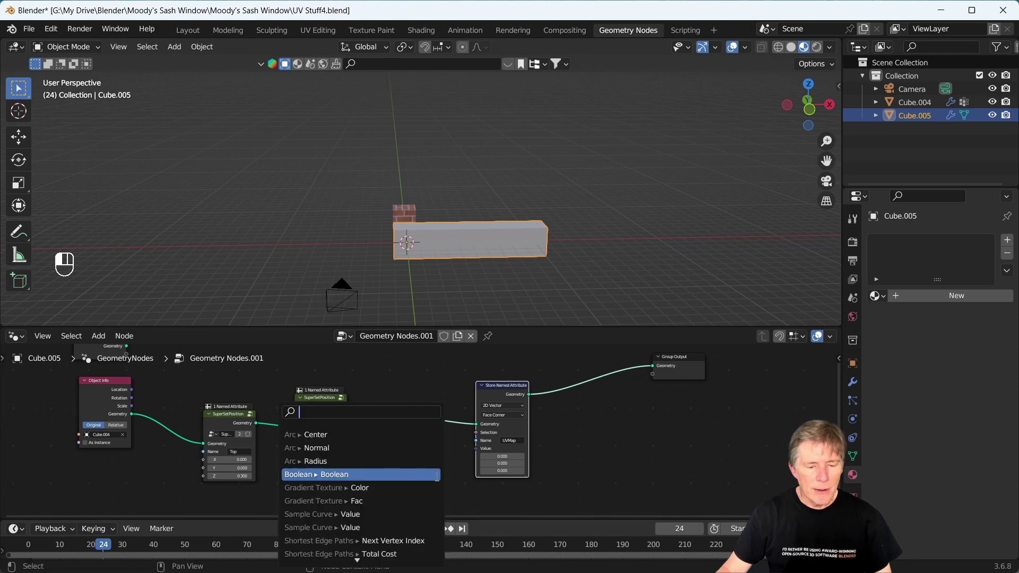
{"action": "type", "text": "u"}
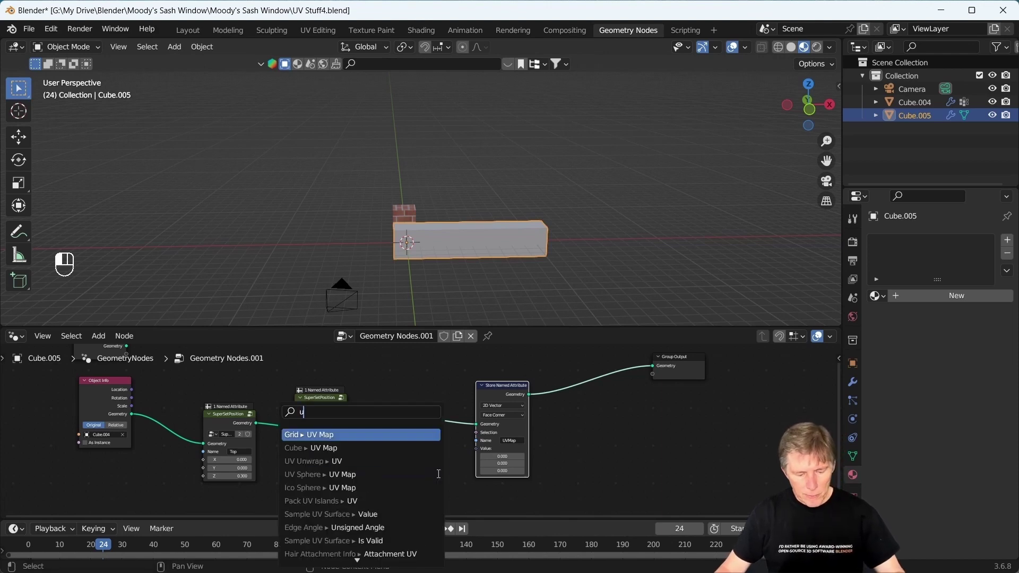
{"action": "type", "text": "v unw"}
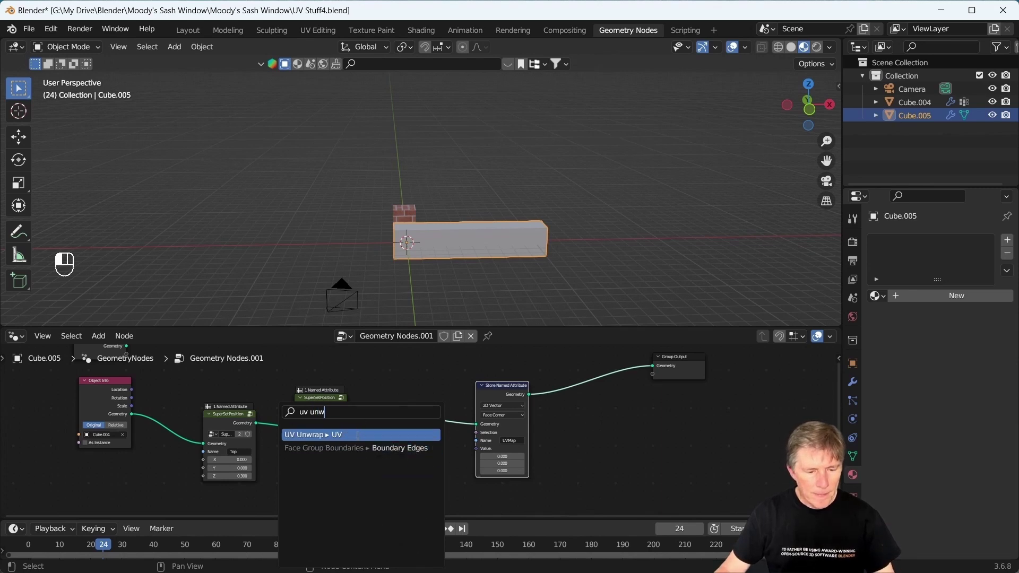
{"action": "key", "text": "Return"}
{"action": "left_click", "coordinate": [432, 505]}
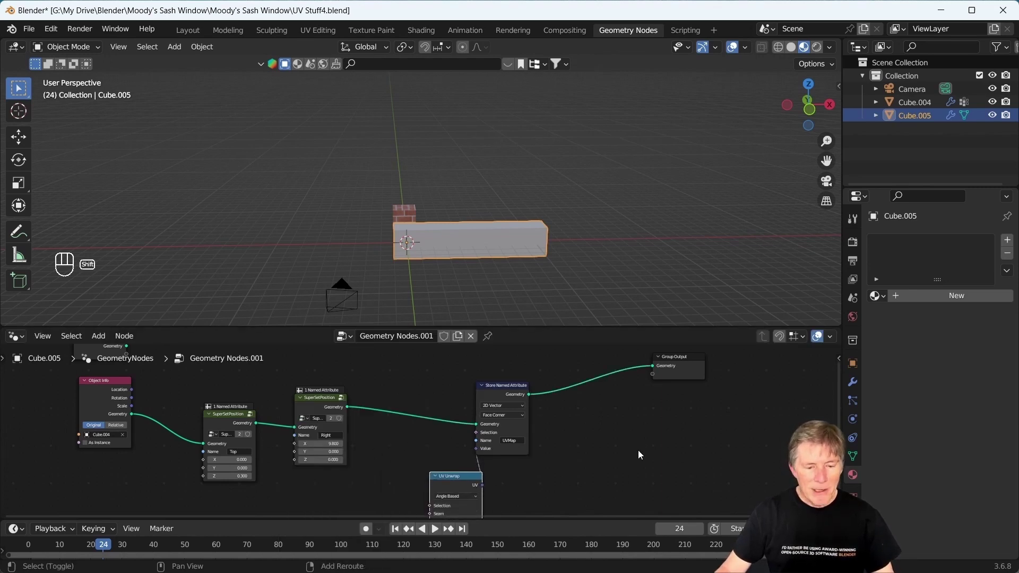
{"action": "scroll", "coordinate": [640, 455], "scroll_direction": "down", "scroll_amount": 3, "text": "shift"}
{"action": "scroll", "coordinate": [725, 386], "scroll_direction": "up", "scroll_amount": 3}
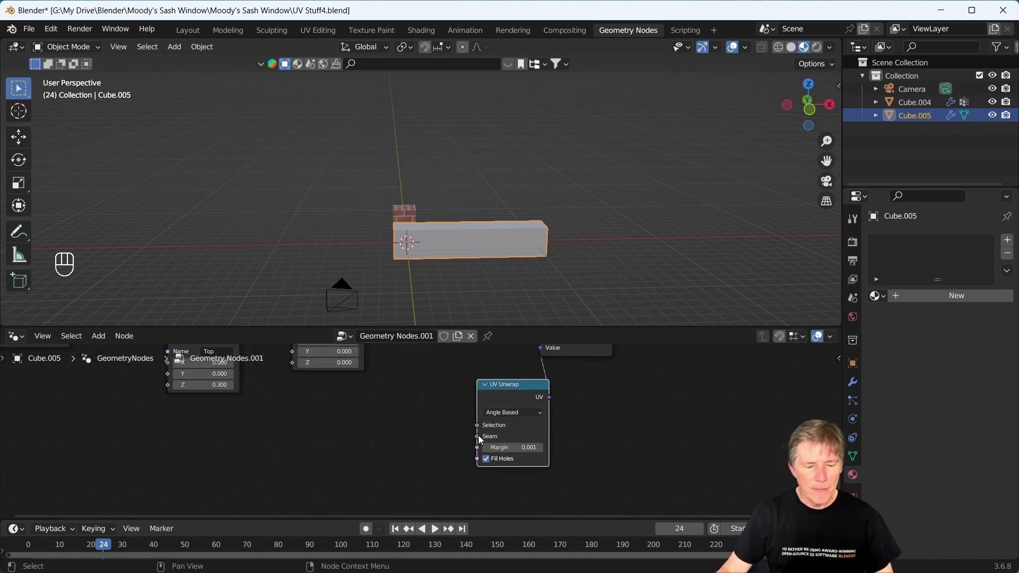
Add a Named Attribute node reading Seam for the UV Unwrap Seam input.
{"action": "left_click_drag", "start_coordinate": [478, 437], "coordinate": [454, 440]}
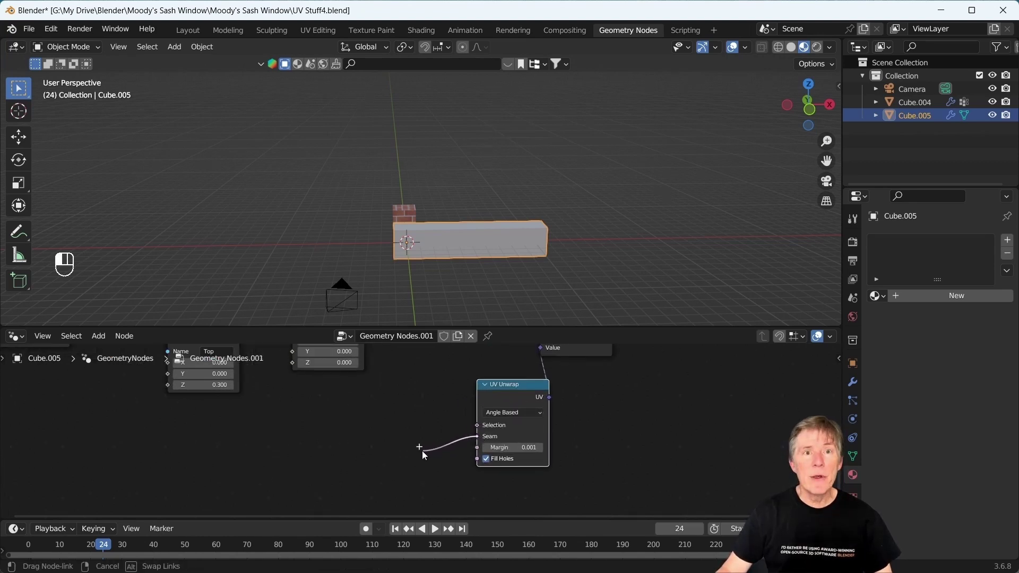
{"action": "left_click_drag", "start_coordinate": [421, 450], "coordinate": [424, 453]}
{"action": "type", "text": "name"}
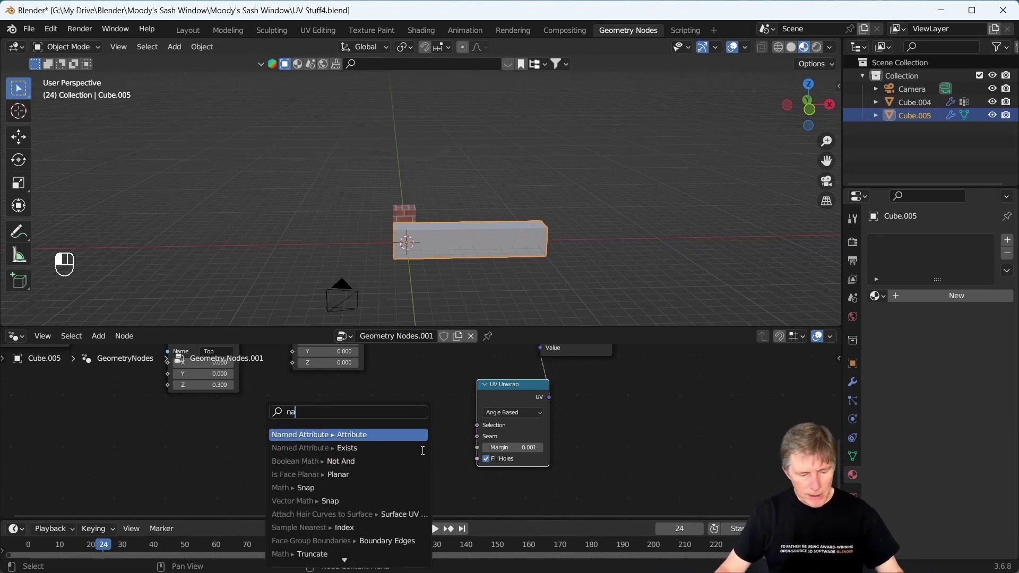
{"action": "left_click", "coordinate": [391, 435]}
{"action": "left_click", "coordinate": [401, 448]}
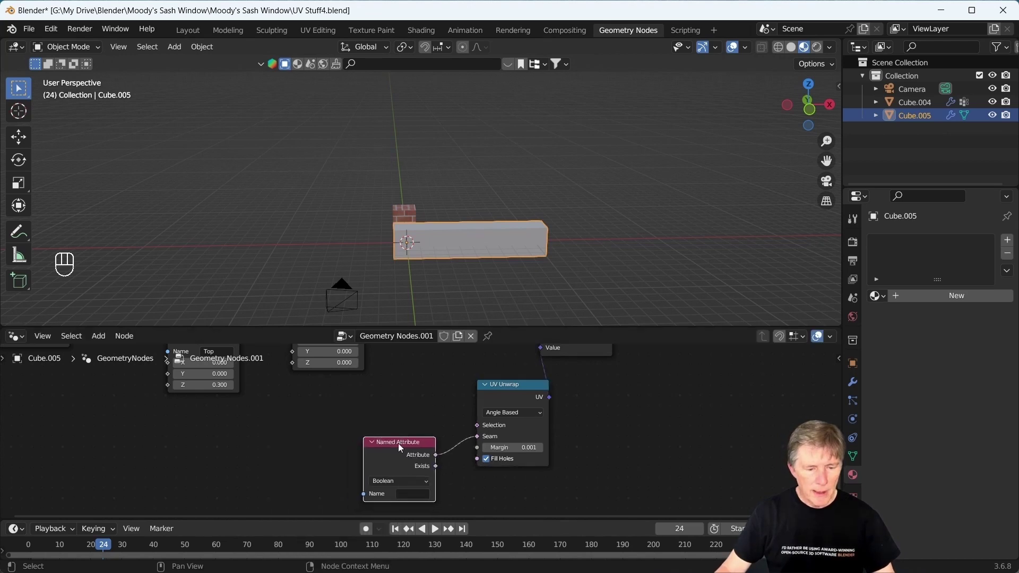
{"action": "left_click", "coordinate": [412, 495]}
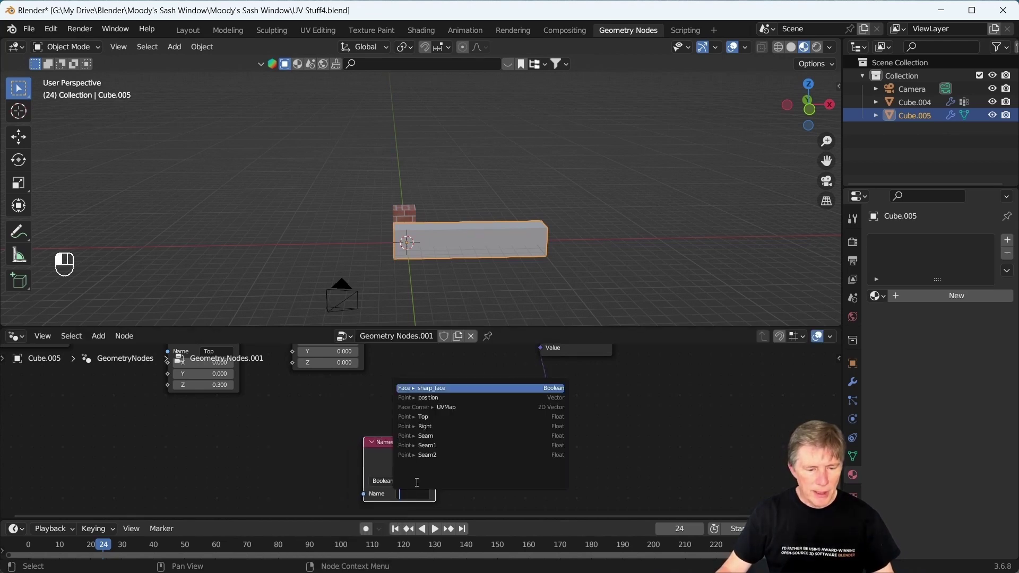
{"action": "left_click", "coordinate": [452, 437]}
{"action": "scroll", "coordinate": [500, 228], "scroll_direction": "up", "scroll_amount": 2}
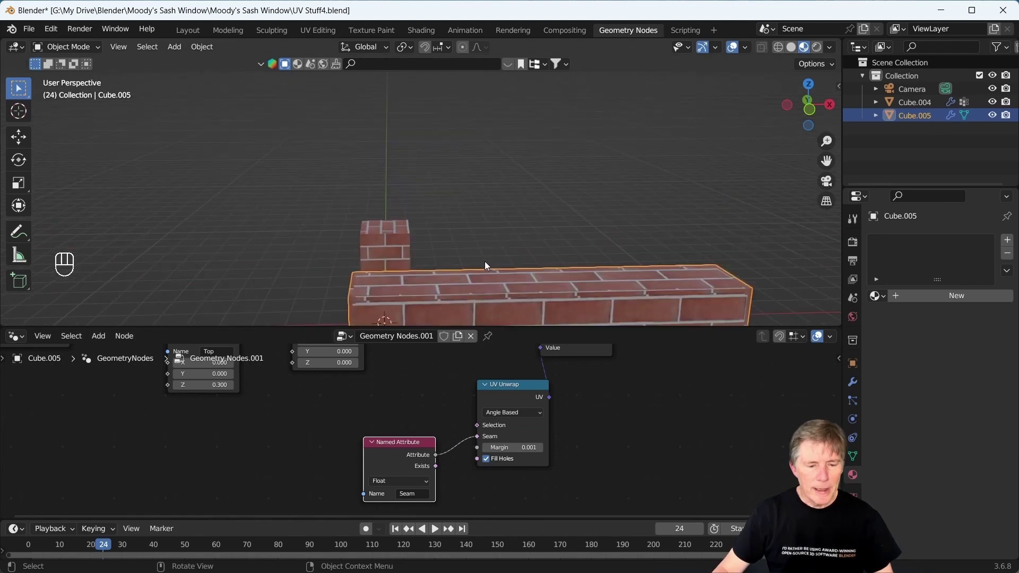
{"action": "middle_click_drag", "start_coordinate": [483, 262], "coordinate": [606, 219]}
{"action": "scroll", "coordinate": [492, 264], "scroll_direction": "up", "scroll_amount": 3}
{"action": "middle_click_drag", "start_coordinate": [745, 256], "coordinate": [490, 177], "text": "shift"}
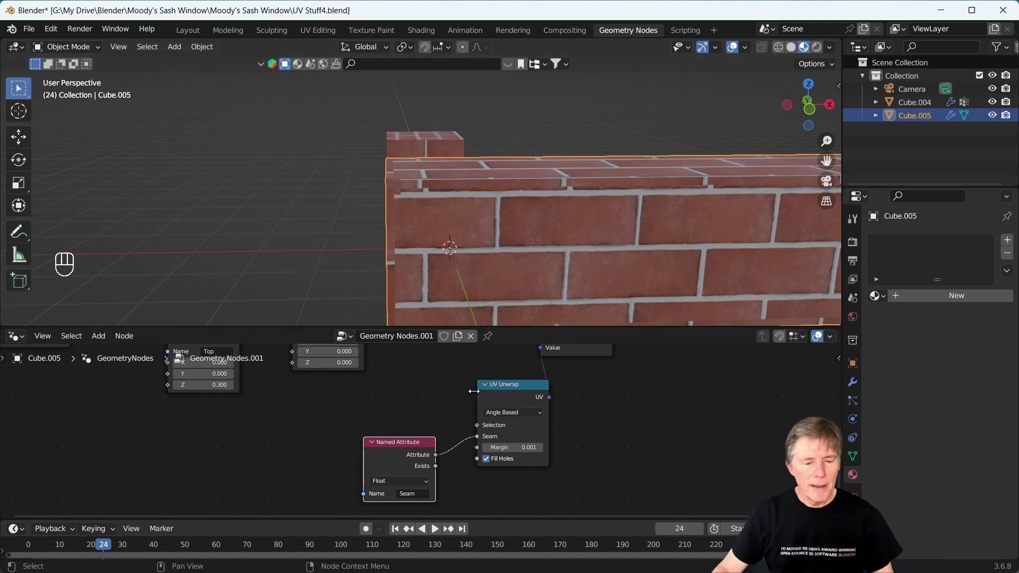
{"action": "scroll", "coordinate": [408, 423], "scroll_direction": "up", "scroll_amount": 2}
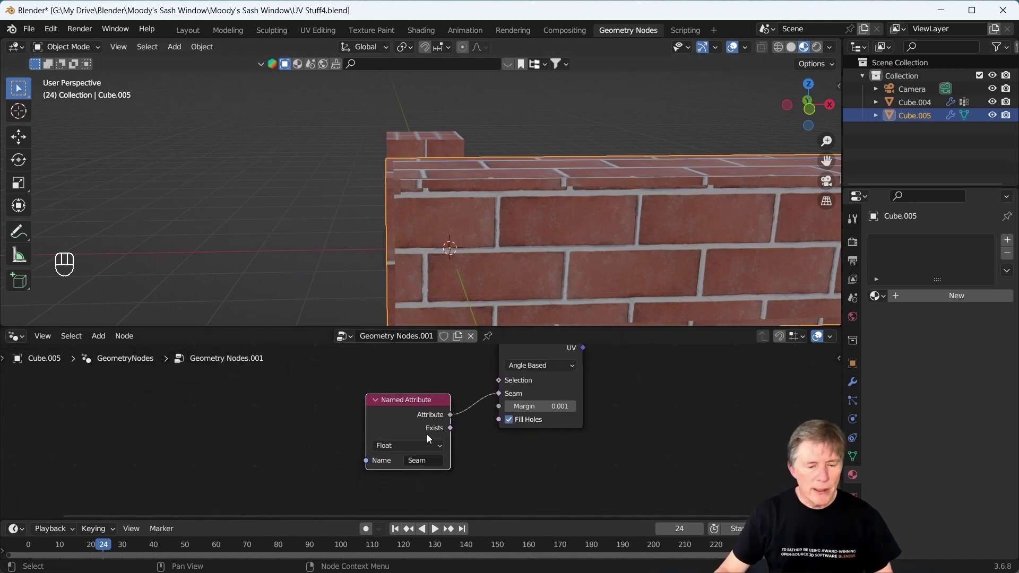
Switch the attribute to Integer and connect it to UV Unwrap's Seam input.
{"action": "left_click", "coordinate": [423, 446]}
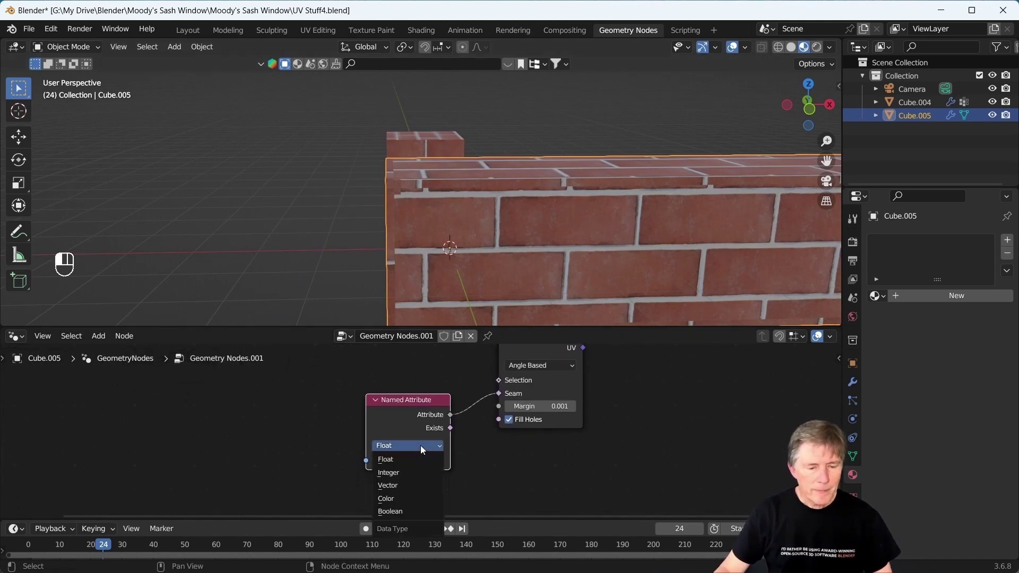
{"action": "left_click", "coordinate": [402, 473]}
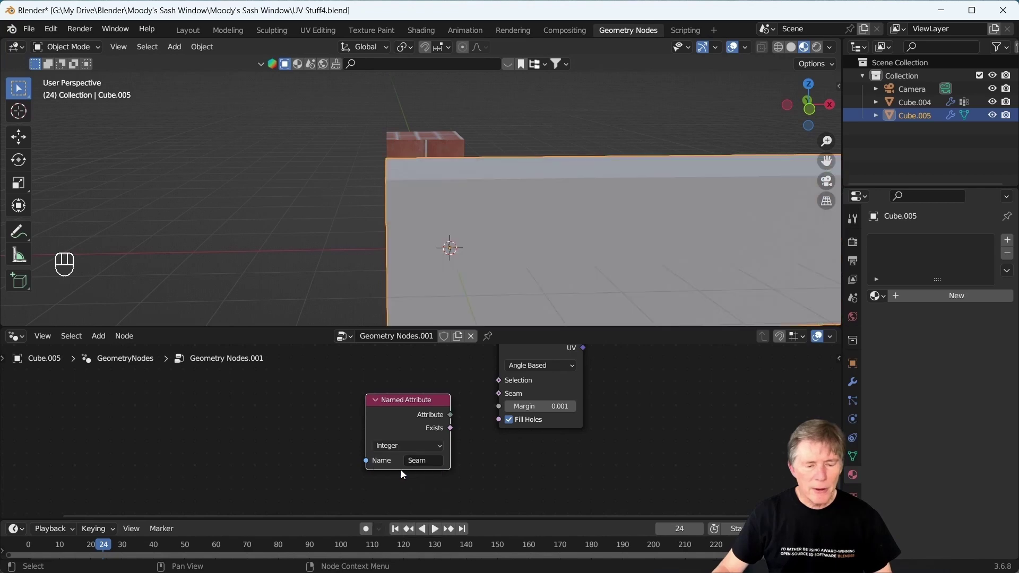
{"action": "scroll", "coordinate": [534, 456], "scroll_direction": "down", "scroll_amount": 2}
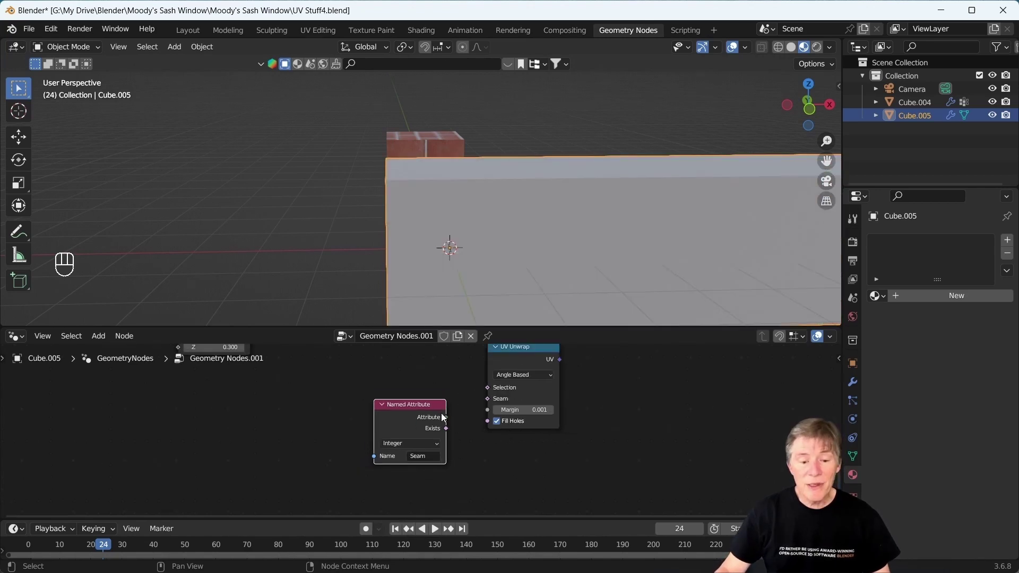
{"action": "left_click_drag", "start_coordinate": [446, 419], "coordinate": [491, 401]}
{"action": "scroll", "coordinate": [526, 224], "scroll_direction": "down", "scroll_amount": 2}
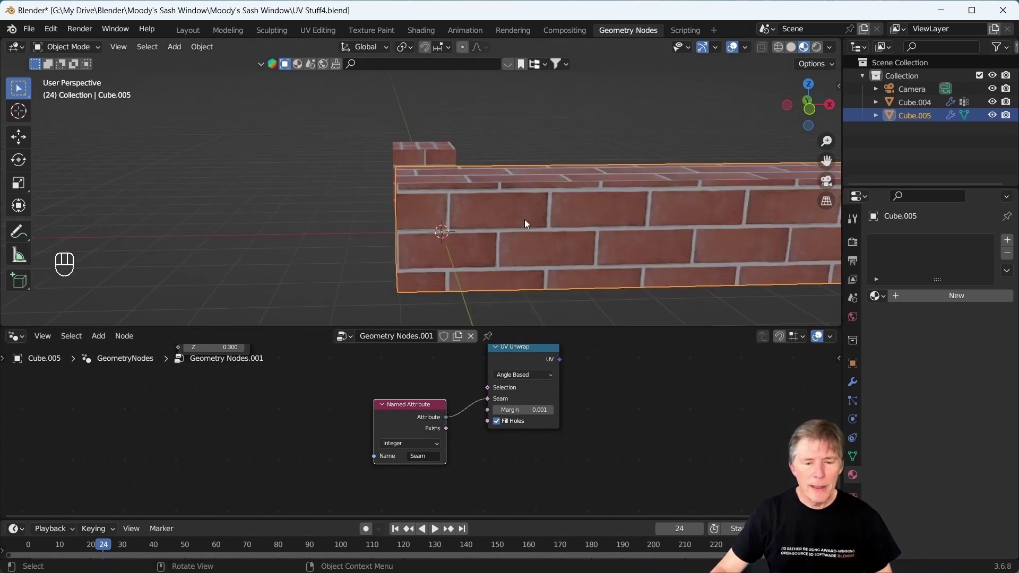
{"action": "middle_click_drag", "start_coordinate": [535, 211], "coordinate": [562, 234]}
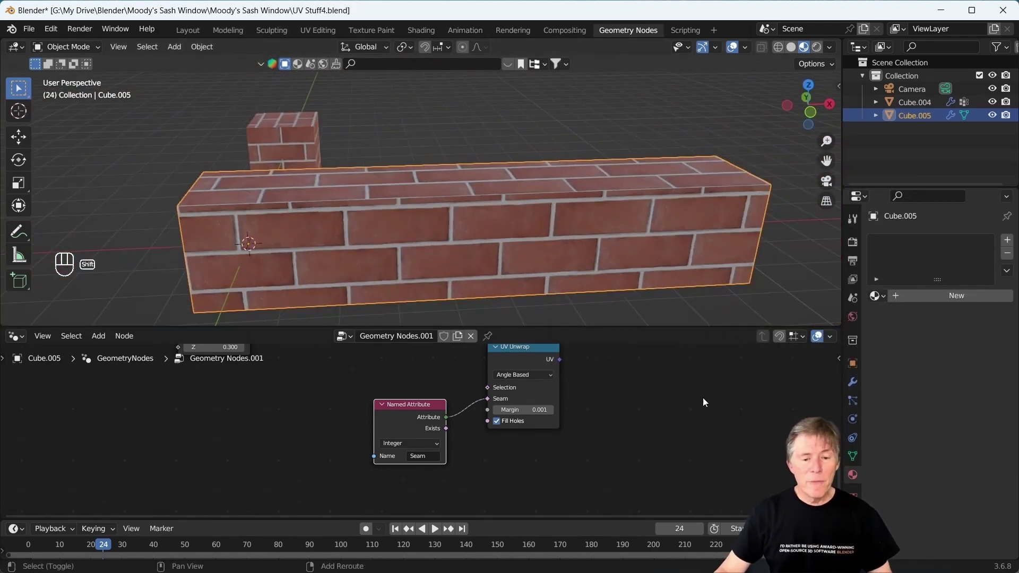
Insert a Subdivision Surface node before the Group Output.
{"action": "middle_click_drag", "start_coordinate": [684, 410], "coordinate": [596, 474], "text": "shift"}
{"action": "scroll", "coordinate": [652, 444], "scroll_direction": "down", "scroll_amount": 3}
{"action": "left_click_drag", "start_coordinate": [604, 393], "coordinate": [742, 409]}
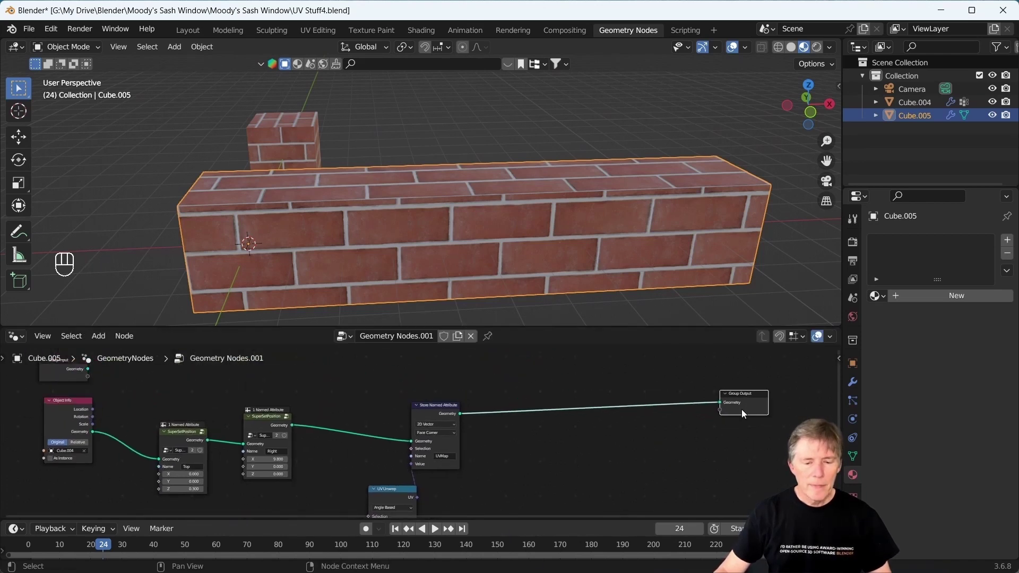
{"action": "key", "text": "shift+a"}
{"action": "mouse_move", "coordinate": [643, 450]}
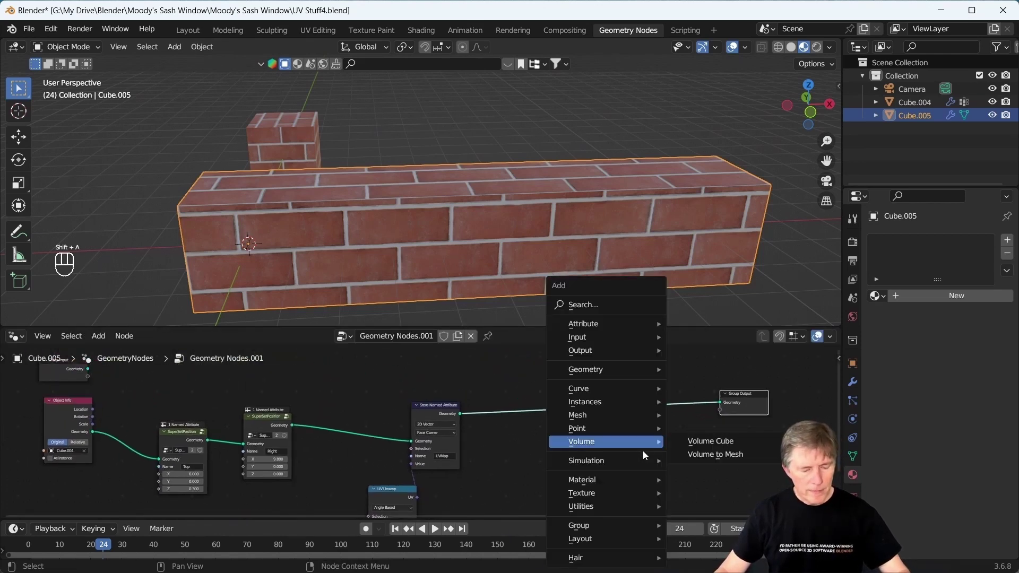
{"action": "type", "text": "subdi"}
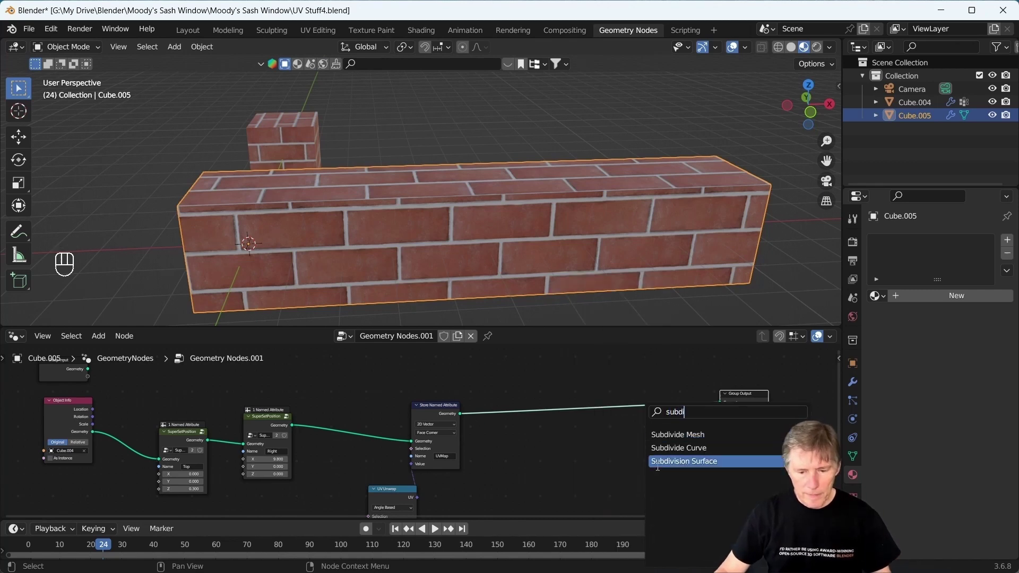
{"action": "left_click", "coordinate": [682, 461]}
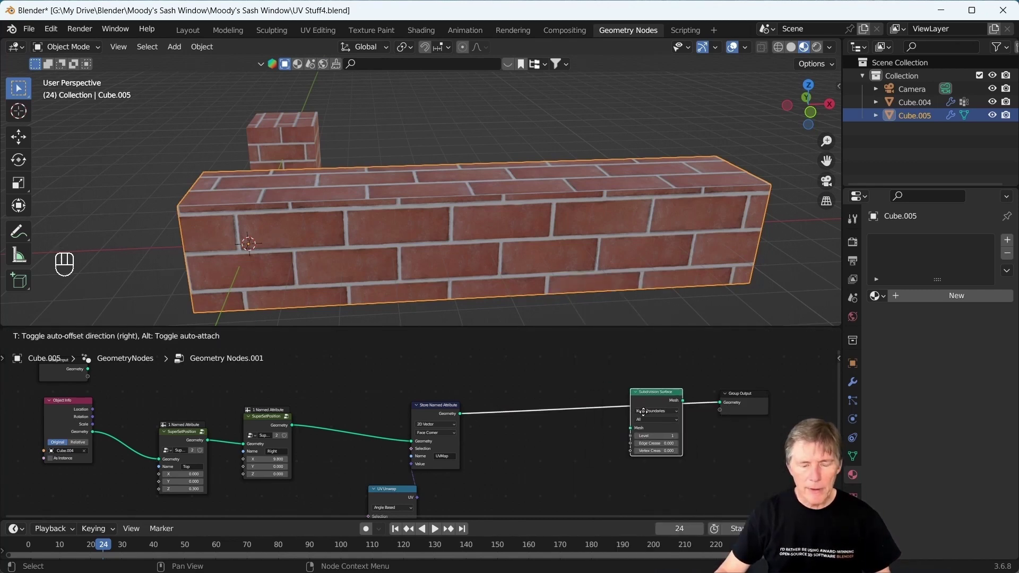
{"action": "left_click", "coordinate": [646, 410]}
{"action": "scroll", "coordinate": [566, 431], "scroll_direction": "up", "scroll_amount": 2}
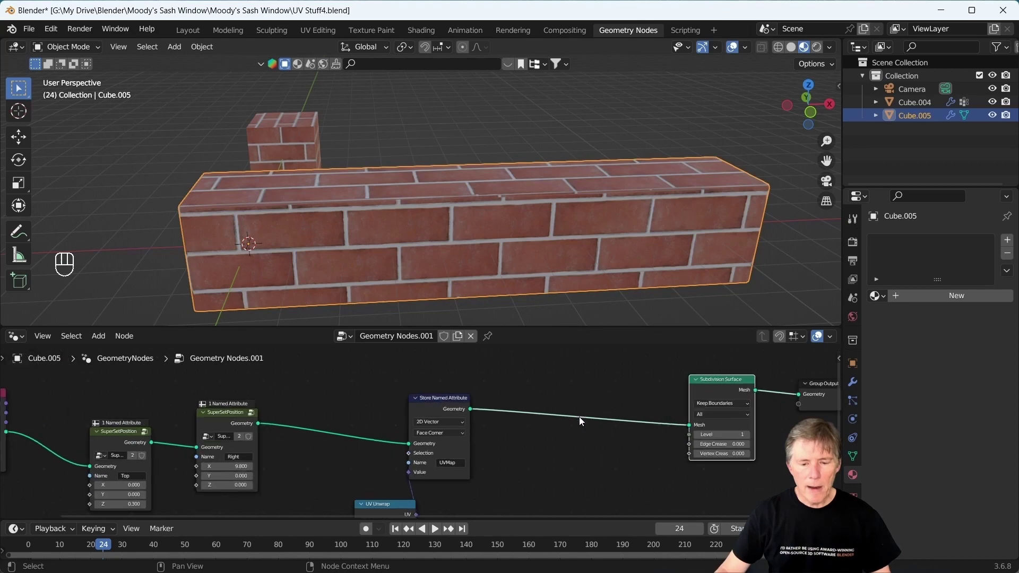
Set the subdivision Level to 2 and UV Smooth to Keep Corners.
{"action": "left_click", "coordinate": [748, 434]}
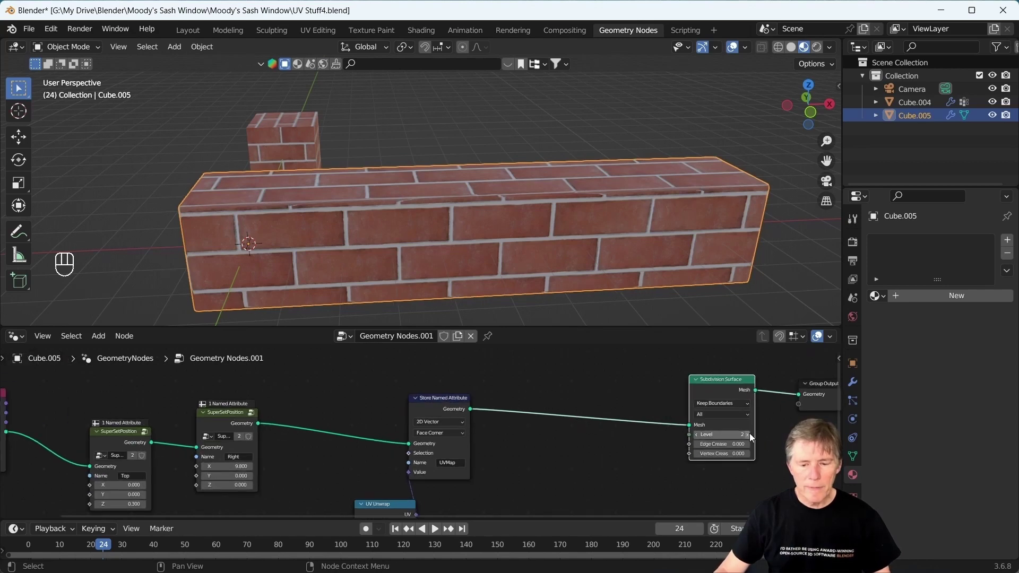
{"action": "scroll", "coordinate": [581, 286], "scroll_direction": "up", "scroll_amount": 3}
{"action": "middle_click_drag", "start_coordinate": [581, 286], "coordinate": [538, 214]}
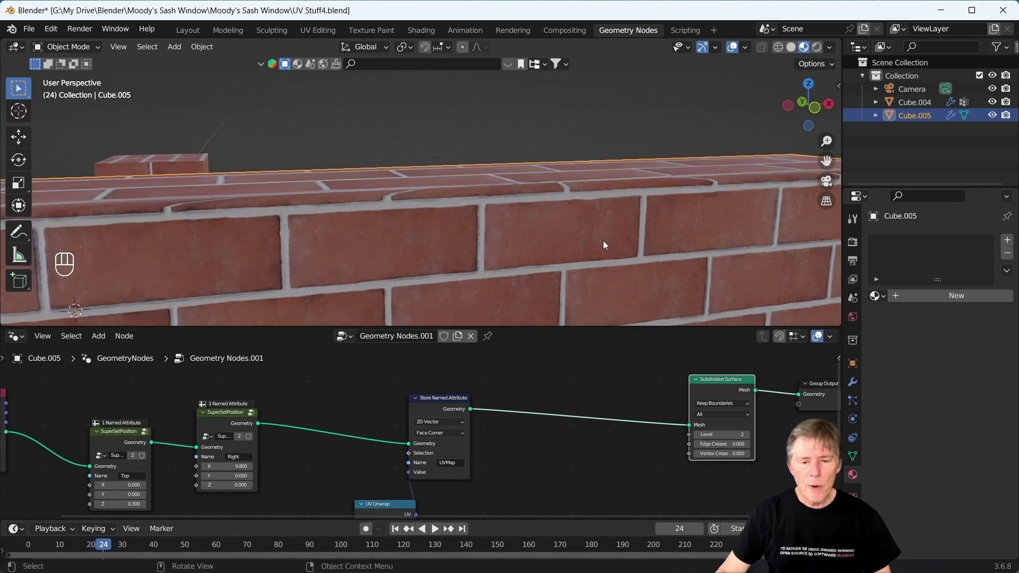
{"action": "left_click", "coordinate": [725, 402]}
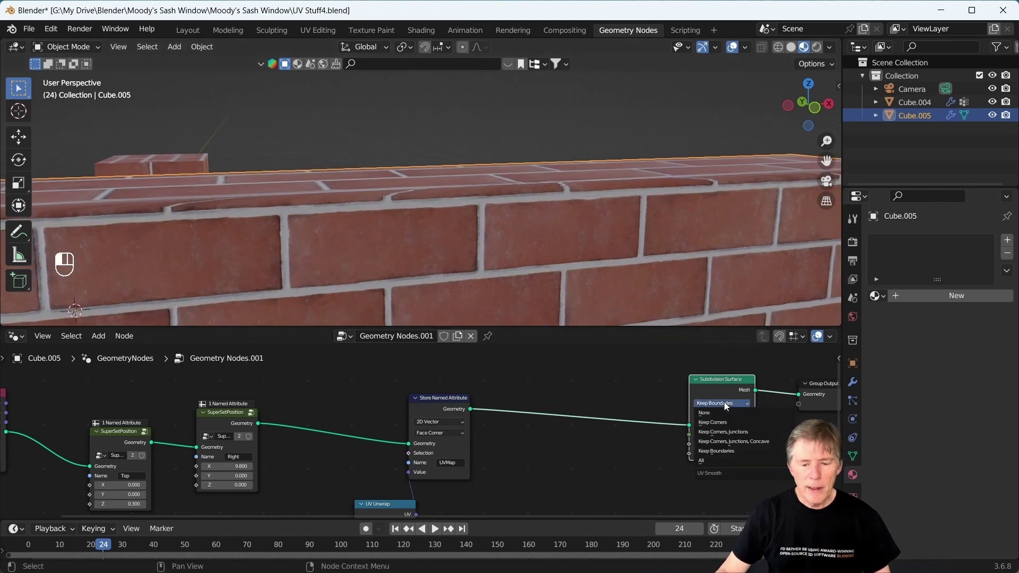
{"action": "left_click", "coordinate": [725, 422]}
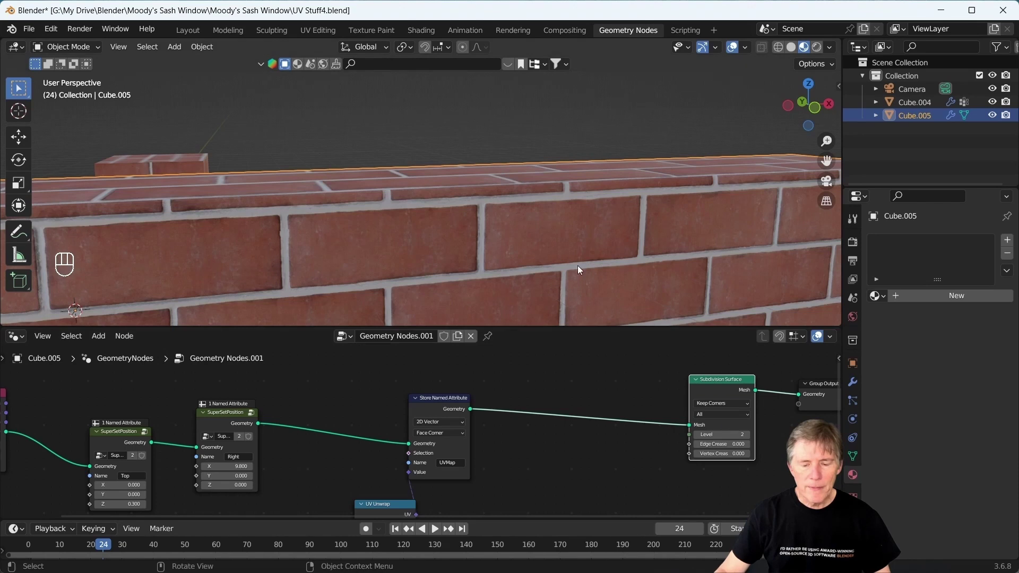
{"action": "scroll", "coordinate": [572, 225], "scroll_direction": "up", "scroll_amount": 3}
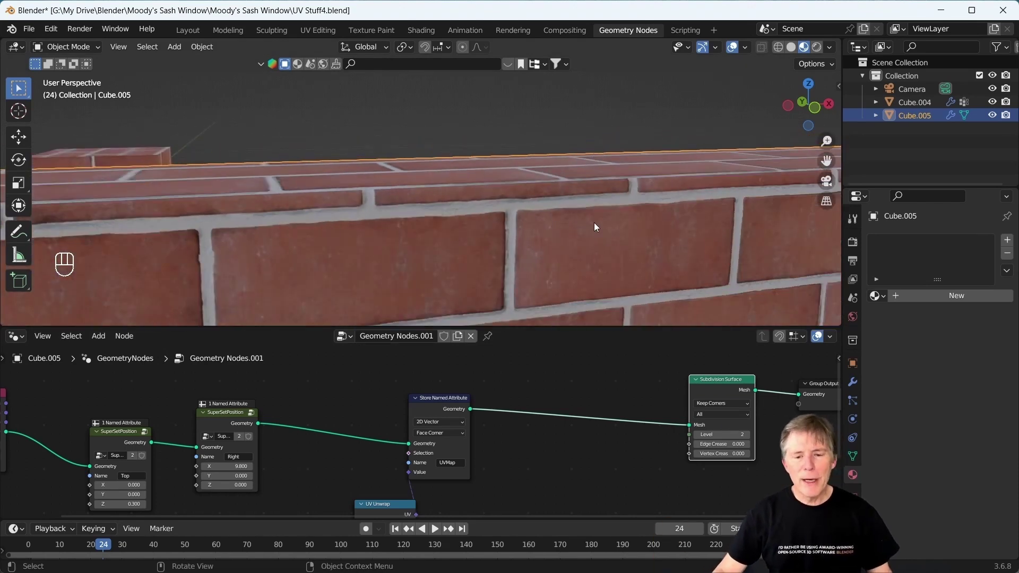
{"action": "scroll", "coordinate": [587, 206], "scroll_direction": "down", "scroll_amount": 1}
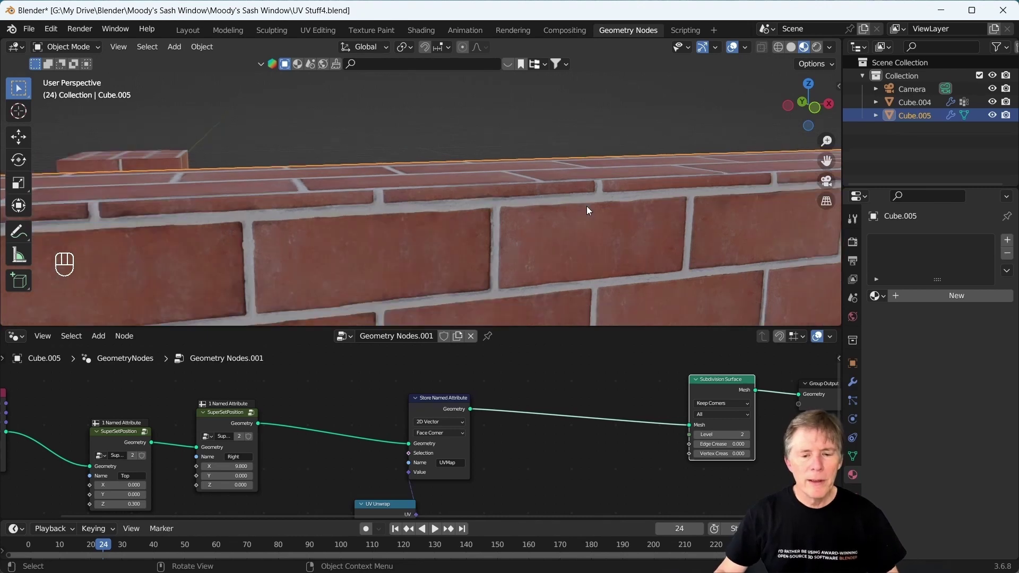
{"action": "scroll", "coordinate": [587, 206], "scroll_direction": "down", "scroll_amount": 2}
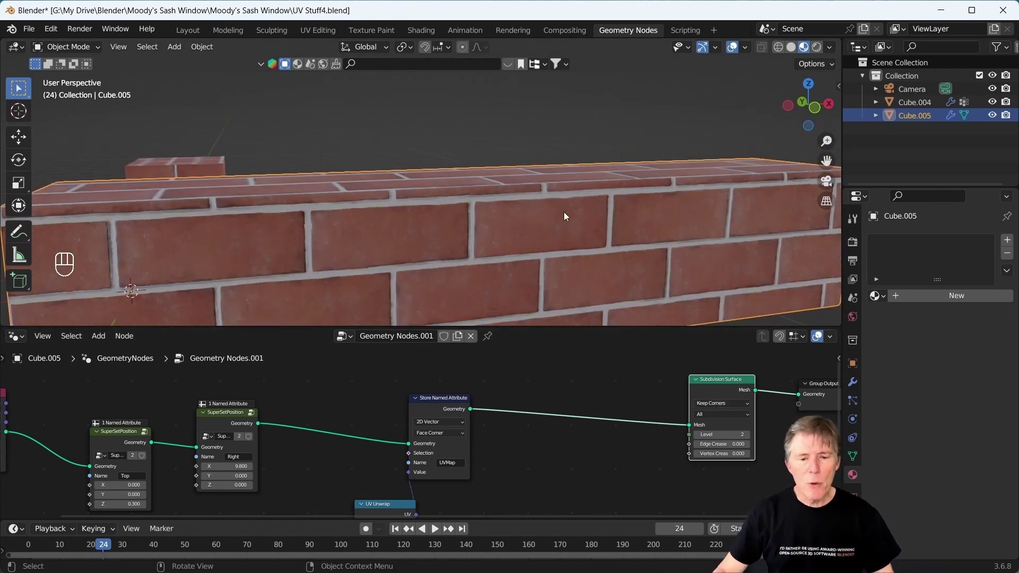
{"action": "middle_click_drag", "start_coordinate": [564, 215], "coordinate": [589, 400]}
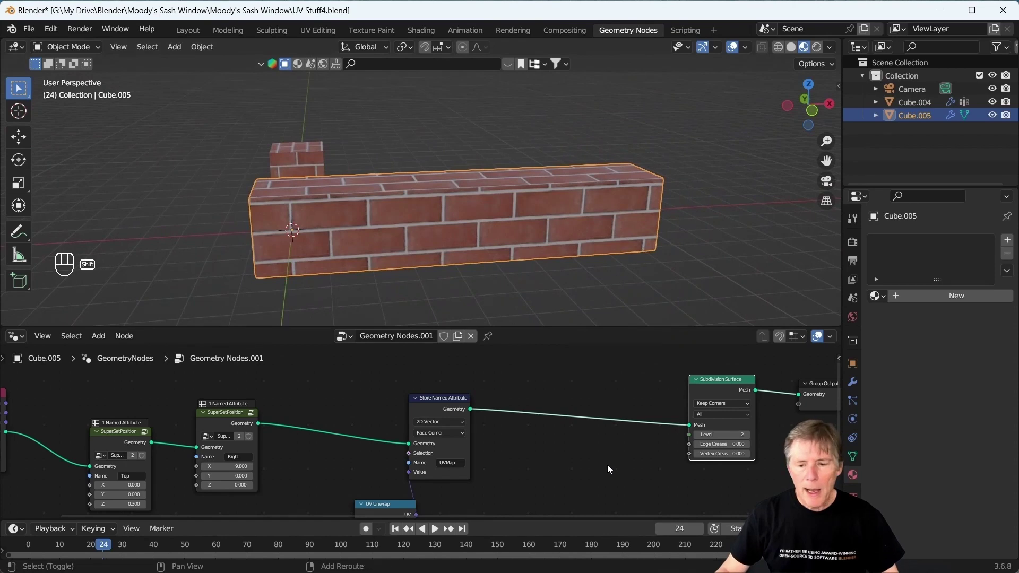
Switch the seam Named Attribute to Seam1 as Integer and link it to UV Unwrap Seam.
{"action": "scroll", "coordinate": [609, 469], "scroll_direction": "down", "scroll_amount": 5, "text": "shift"}
{"action": "scroll", "coordinate": [744, 492], "scroll_direction": "up", "scroll_amount": 2}
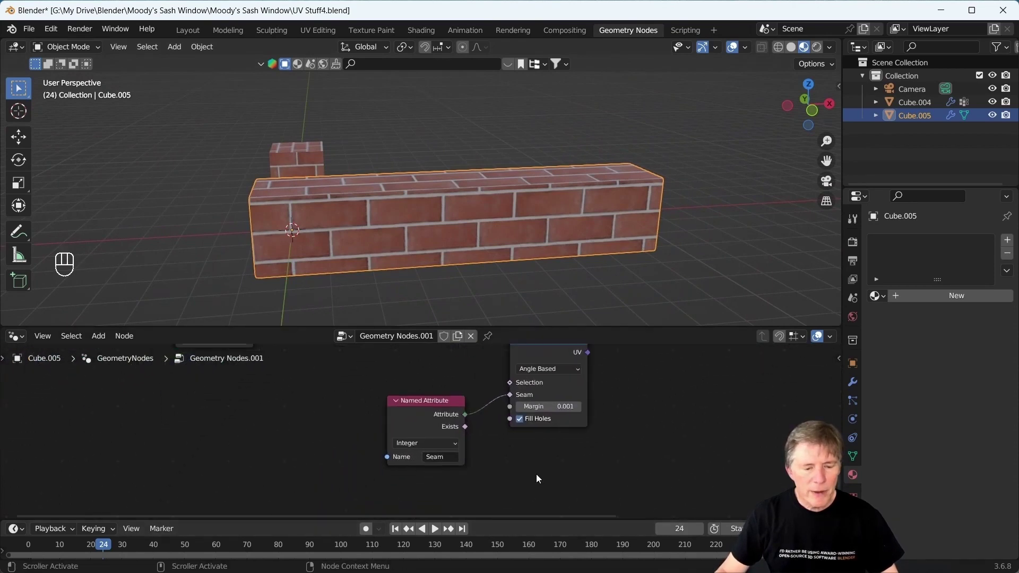
{"action": "left_click", "coordinate": [440, 457]}
{"action": "key", "text": "Down"}
{"action": "key", "text": "Down"}
{"action": "key", "text": "Down"}
{"action": "key", "text": "Down"}
{"action": "key", "text": "Down"}
{"action": "key", "text": "Down"}
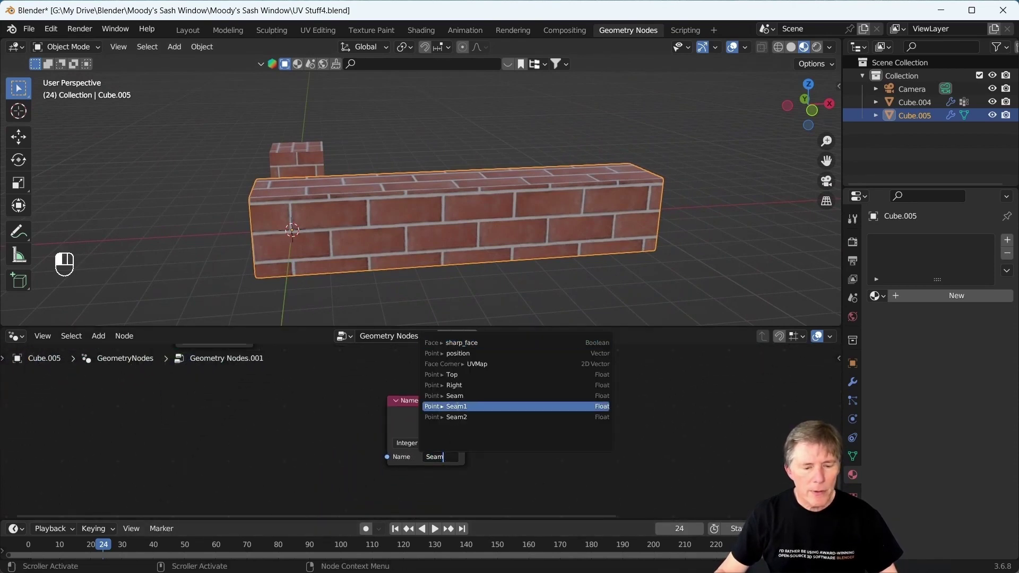
{"action": "key", "text": "Return"}
{"action": "middle_click_drag", "start_coordinate": [308, 251], "coordinate": [412, 290]}
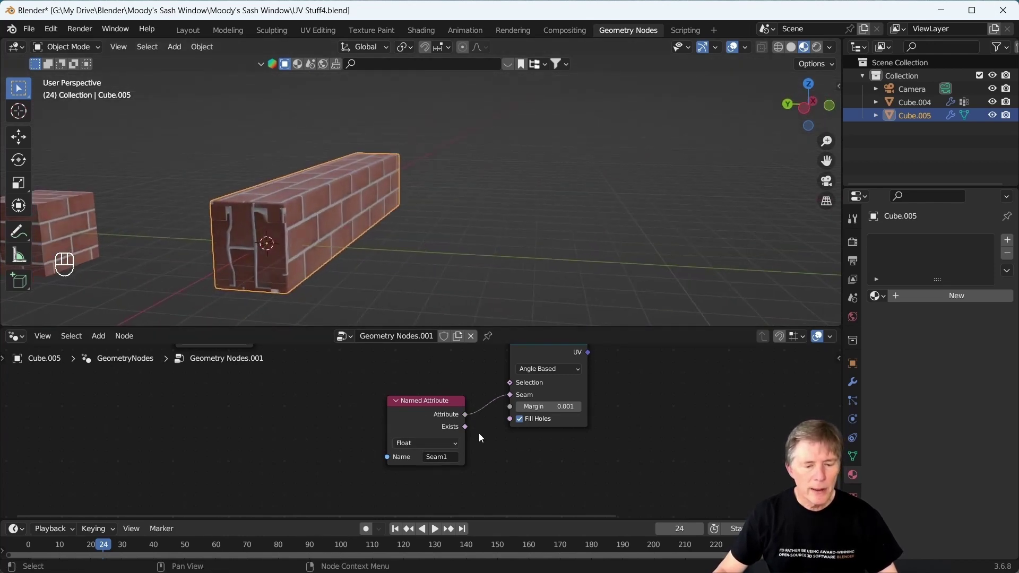
{"action": "left_click", "coordinate": [429, 443]}
{"action": "left_click", "coordinate": [422, 468]}
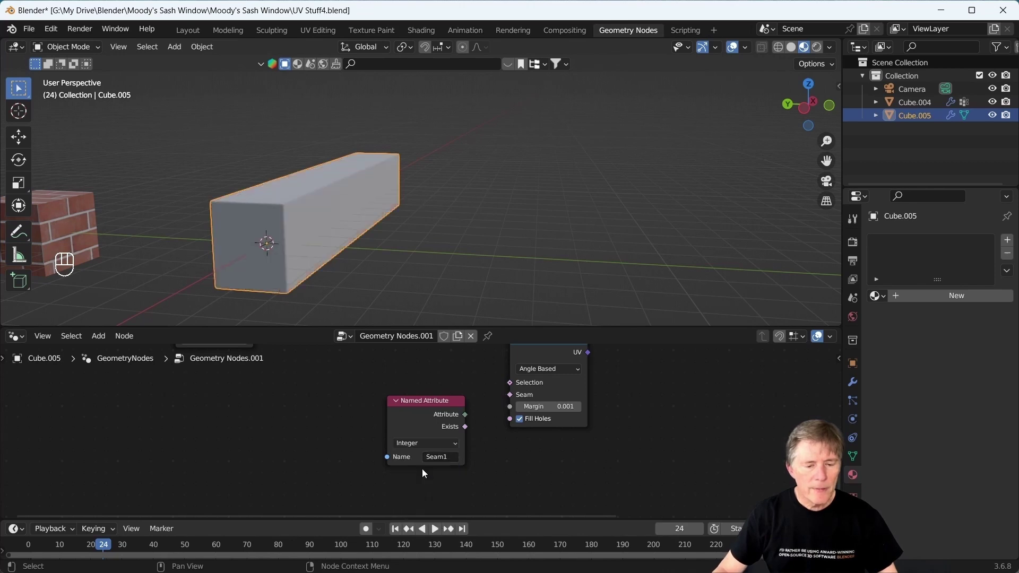
{"action": "left_click_drag", "start_coordinate": [466, 415], "coordinate": [511, 394]}
{"action": "middle_click_drag", "start_coordinate": [300, 211], "coordinate": [221, 209]}
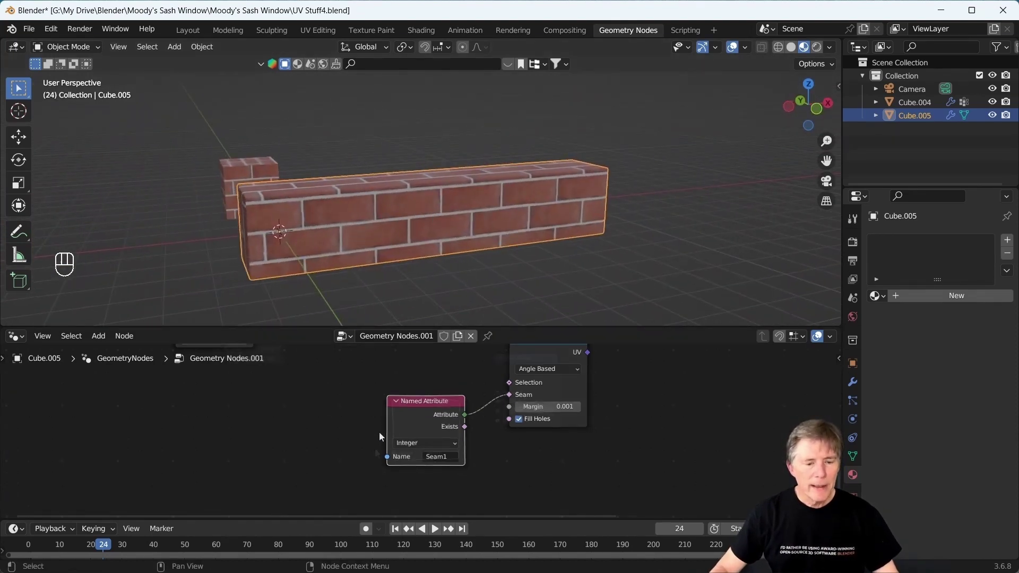
Expose the attribute's Name as a new Group Input socket.
{"action": "scroll", "coordinate": [383, 440], "scroll_direction": "down", "scroll_amount": 1}
{"action": "left_click_drag", "start_coordinate": [393, 451], "coordinate": [133, 423]}
{"action": "scroll", "coordinate": [301, 409], "scroll_direction": "down", "scroll_amount": 1}
{"action": "middle_click_drag", "start_coordinate": [301, 409], "coordinate": [378, 319], "text": "shift"}
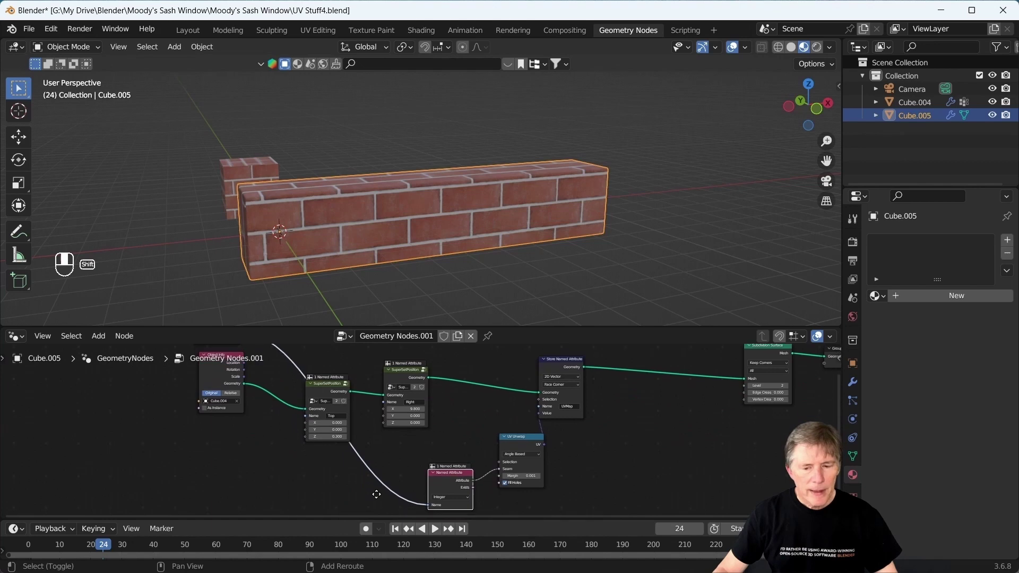
Enter Seam1 in the Name field of Cube.005's Geometry Nodes modifier.
{"action": "left_click", "coordinate": [852, 382]}
{"action": "left_click", "coordinate": [956, 298]}
{"action": "type", "text": "Seam1"}
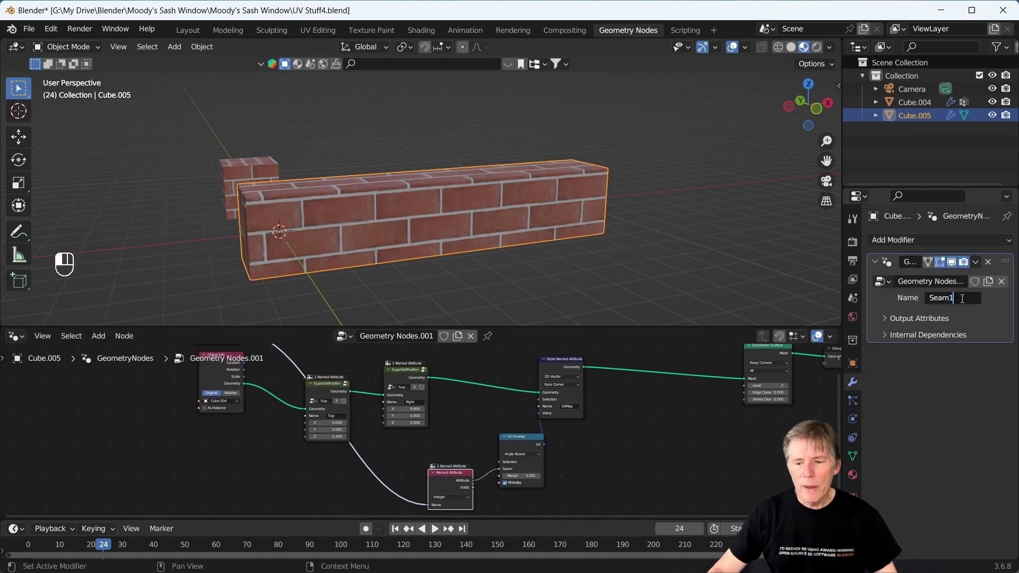
{"action": "key", "text": "BackSpace"}
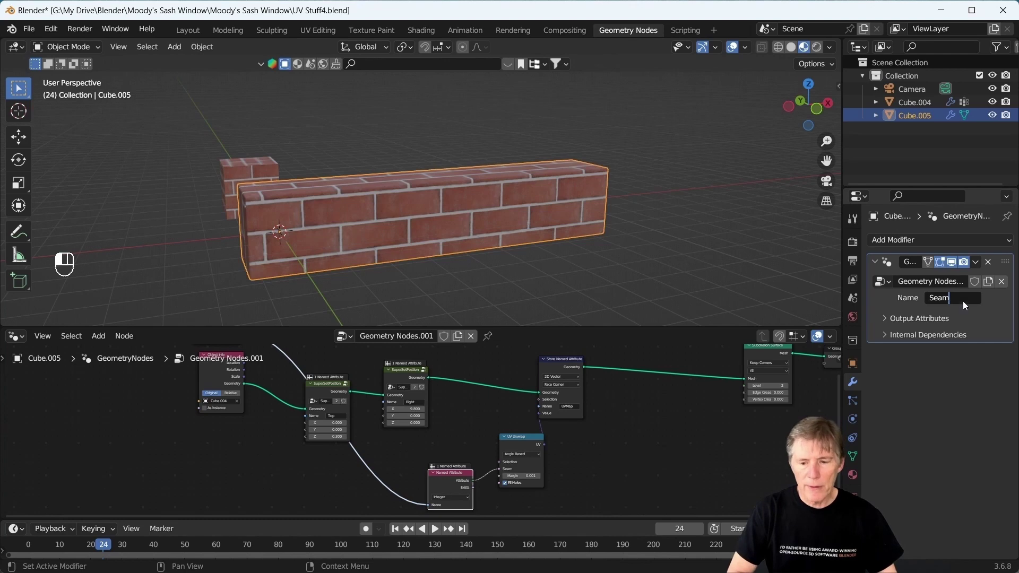
{"action": "key", "text": "Return"}
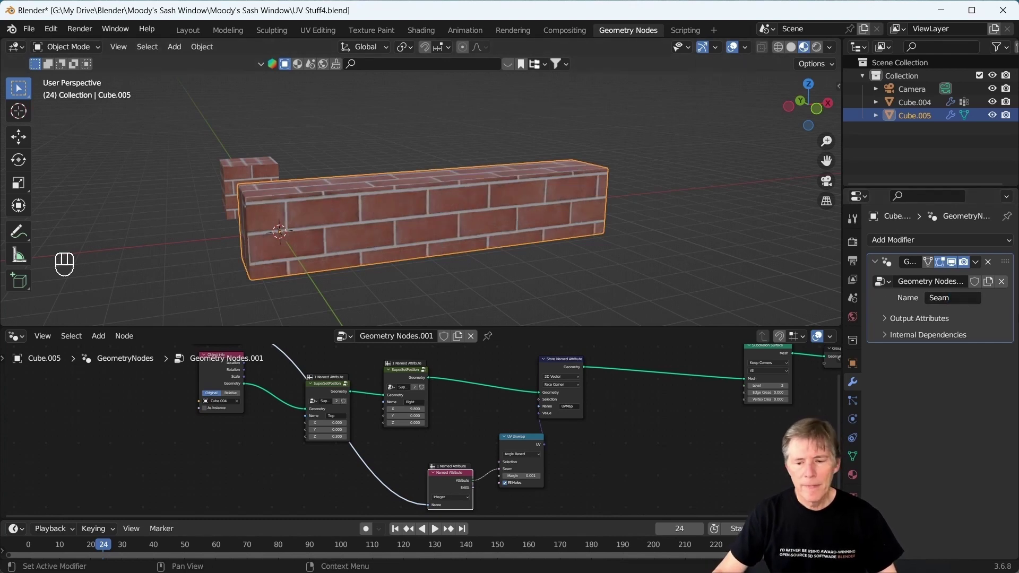
{"action": "left_click", "coordinate": [964, 298]}
{"action": "type", "text": "1"}
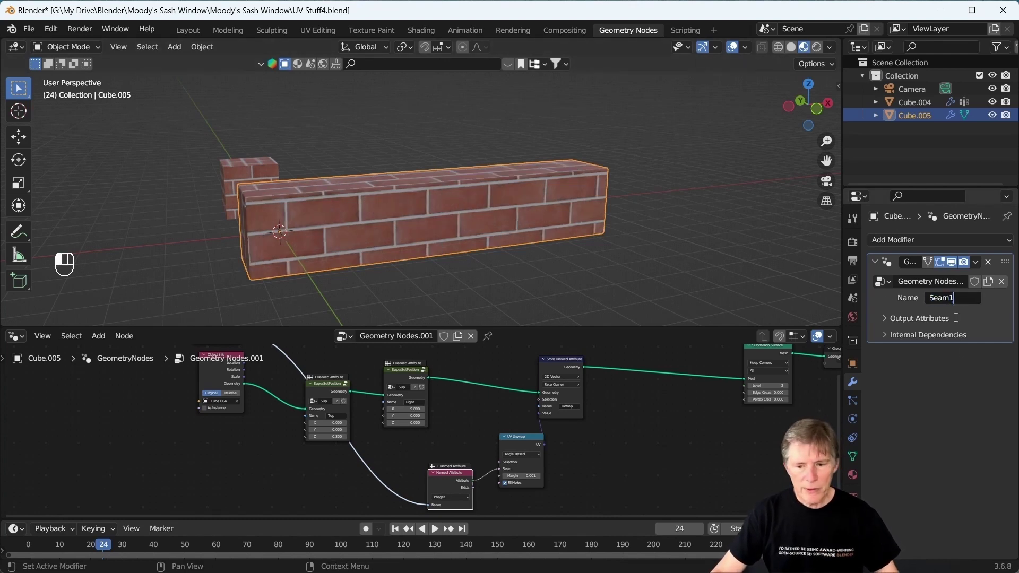
{"action": "key", "text": "Return"}
Change the modifier's Name value from Seam1 to Seam2.
{"action": "scroll", "coordinate": [565, 215], "scroll_direction": "up", "scroll_amount": 3}
{"action": "middle_click_drag", "start_coordinate": [566, 215], "coordinate": [510, 170]}
{"action": "left_click", "coordinate": [971, 295]}
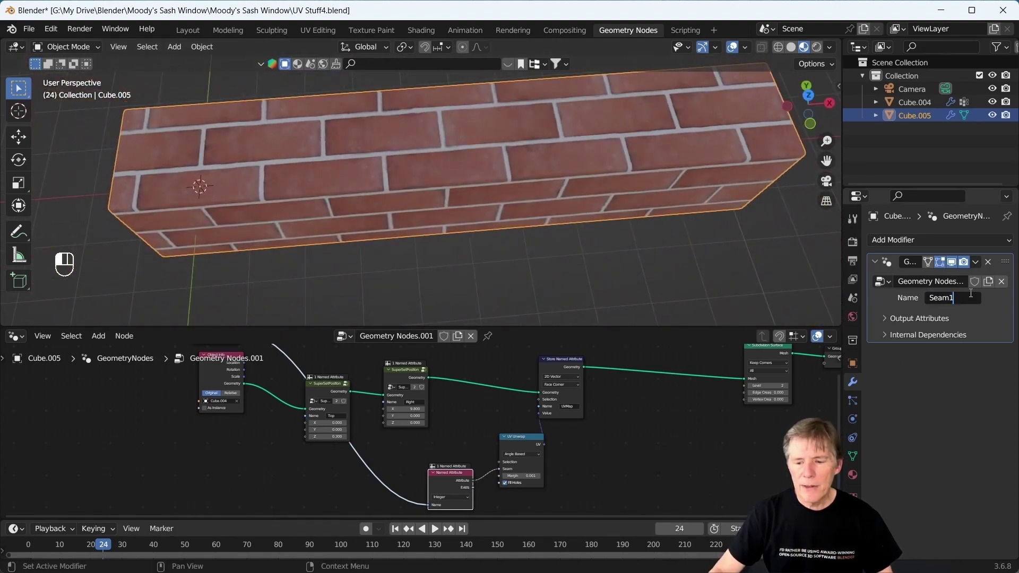
{"action": "key", "text": "BackSpace"}
{"action": "type", "text": "2"}
{"action": "key", "text": "Return"}
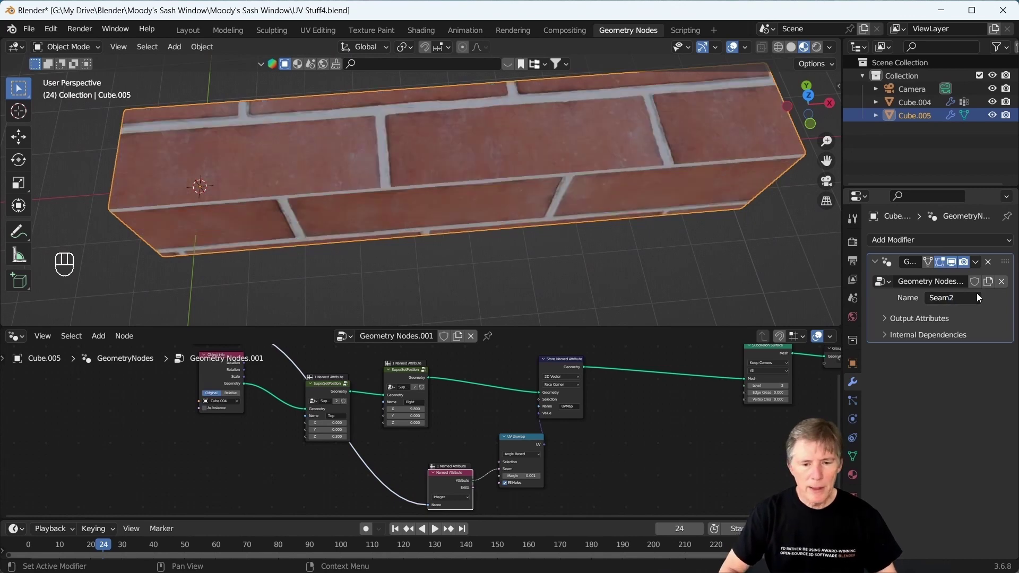
Orbit and zoom around the brick beam, then view the Named Attribute and UV Unwrap nodes.
{"action": "middle_click_drag", "start_coordinate": [743, 205], "coordinate": [423, 318]}
{"action": "scroll", "coordinate": [485, 233], "scroll_direction": "down", "scroll_amount": 3}
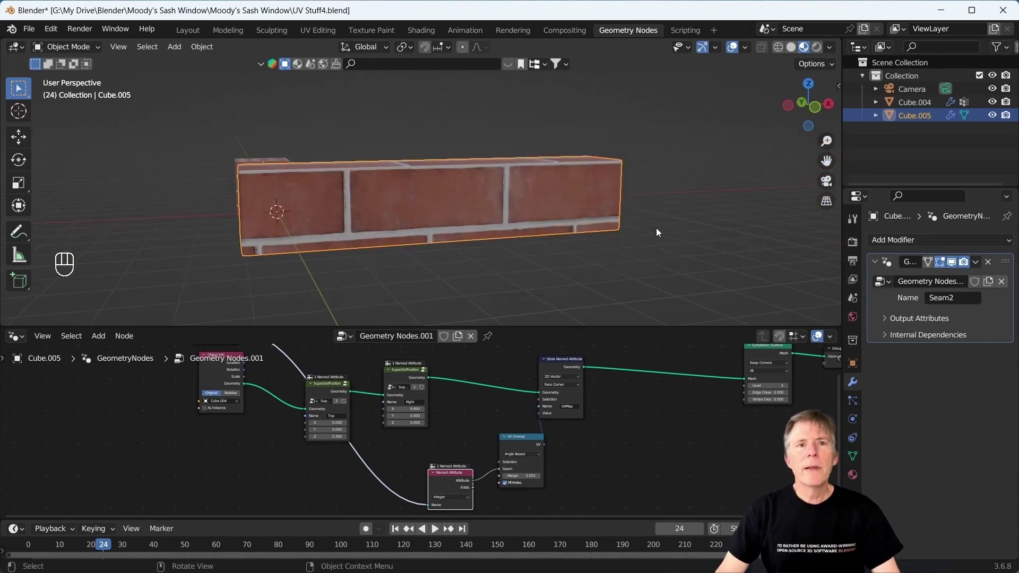
{"action": "scroll", "coordinate": [533, 205], "scroll_direction": "up", "scroll_amount": 2}
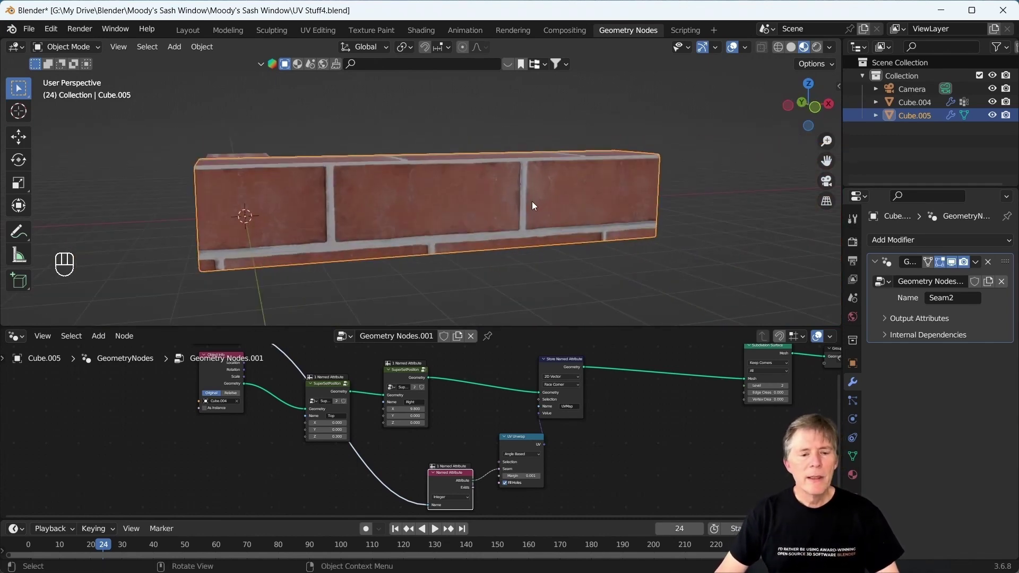
{"action": "scroll", "coordinate": [556, 198], "scroll_direction": "down", "scroll_amount": 3}
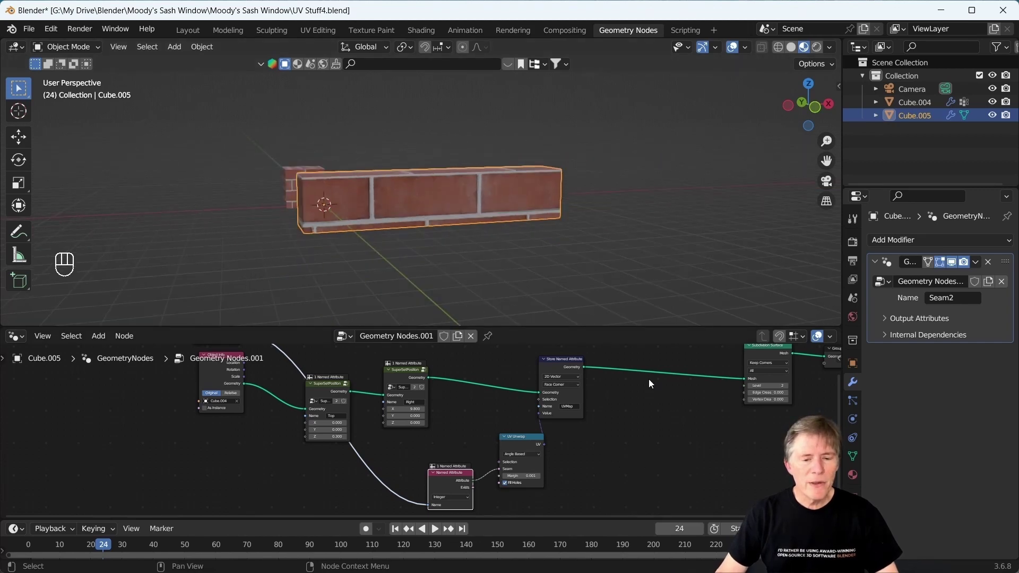
{"action": "middle_click_drag", "start_coordinate": [451, 175], "coordinate": [424, 194]}
{"action": "scroll", "coordinate": [680, 422], "scroll_direction": "down", "scroll_amount": 1}
{"action": "scroll", "coordinate": [618, 479], "scroll_direction": "up", "scroll_amount": 2}
{"action": "middle_click_drag", "start_coordinate": [665, 452], "coordinate": [667, 412], "text": "shift"}
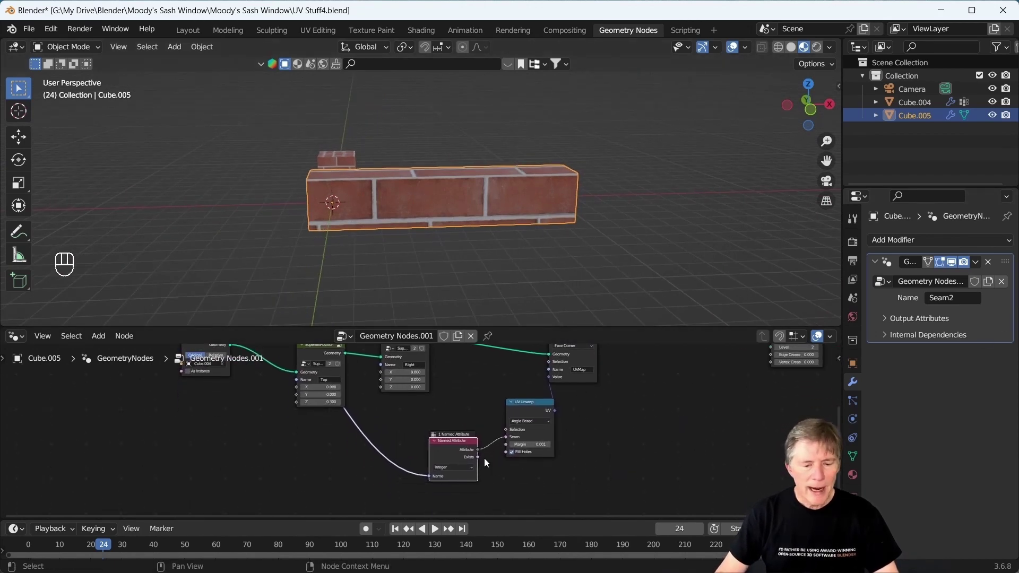
{"action": "scroll", "coordinate": [518, 463], "scroll_direction": "up", "scroll_amount": 1}
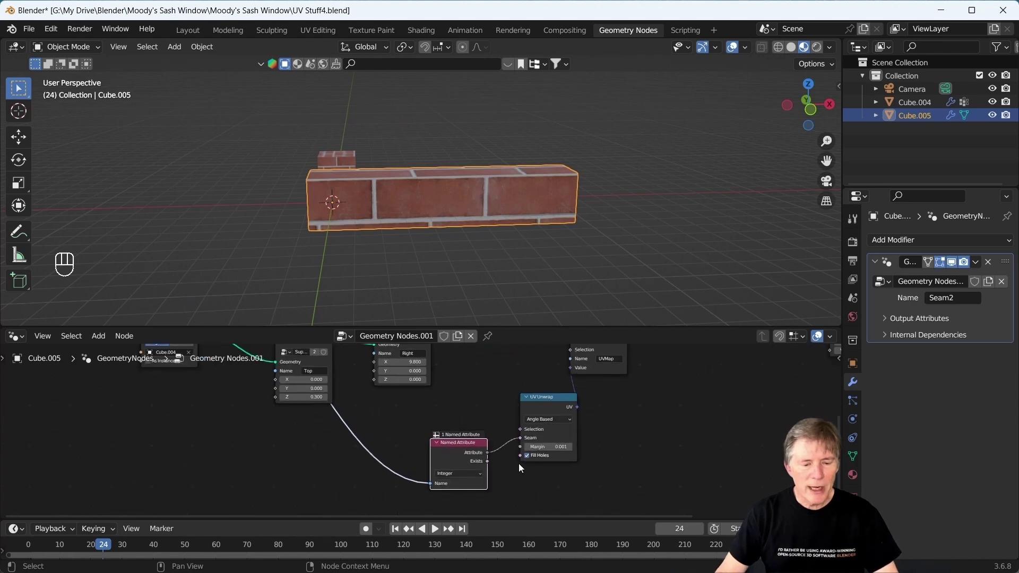